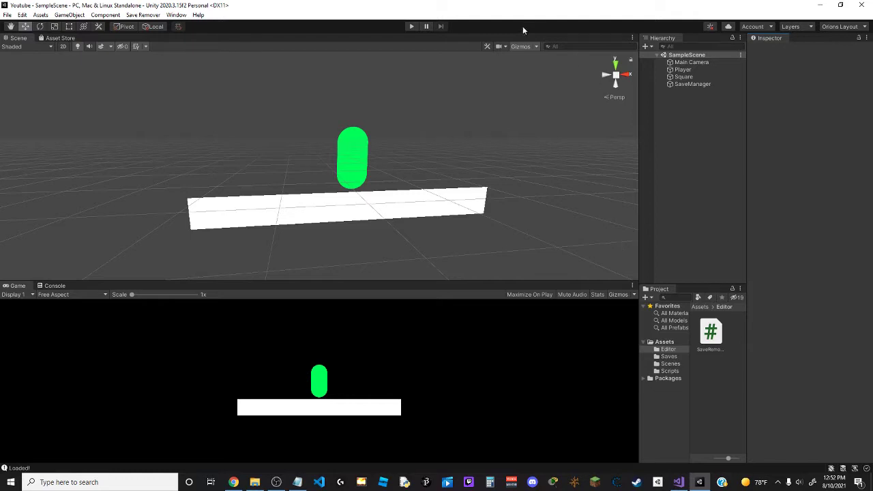
# Play the finished game, walking the capsule left and right and jumping on the platform
pyautogui.click(410, 30)
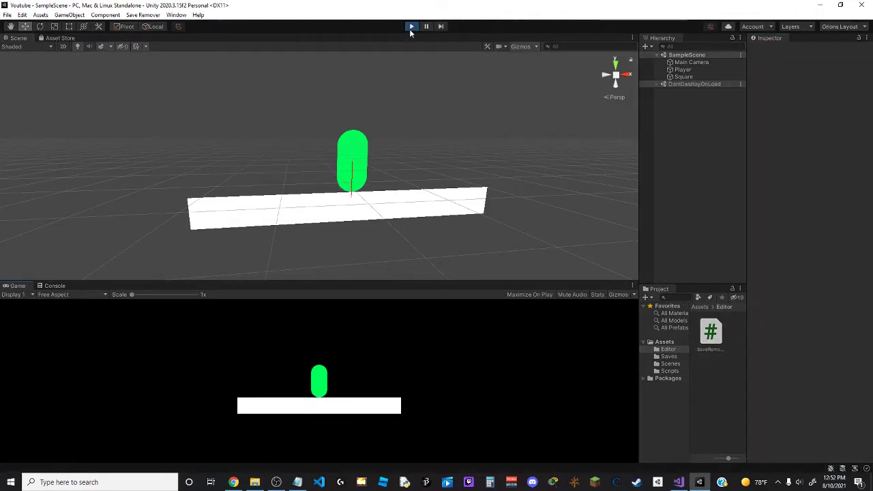
pyautogui.press('a')
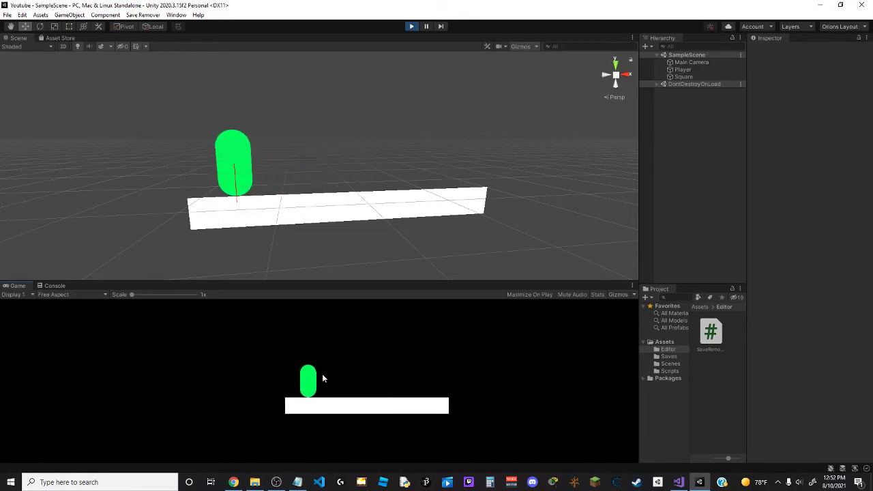
pyautogui.press('d')
pyautogui.press('a')
pyautogui.press('space')
pyautogui.press('d')
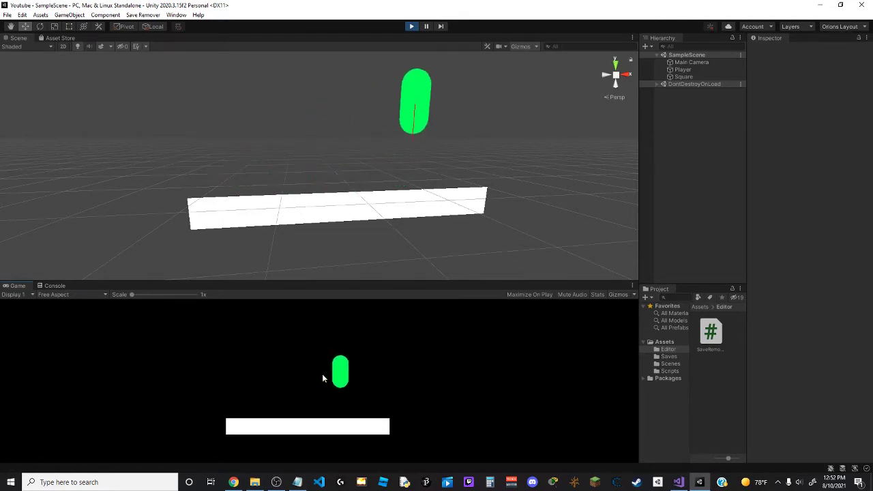
pyautogui.press('a')
pyautogui.press('a')
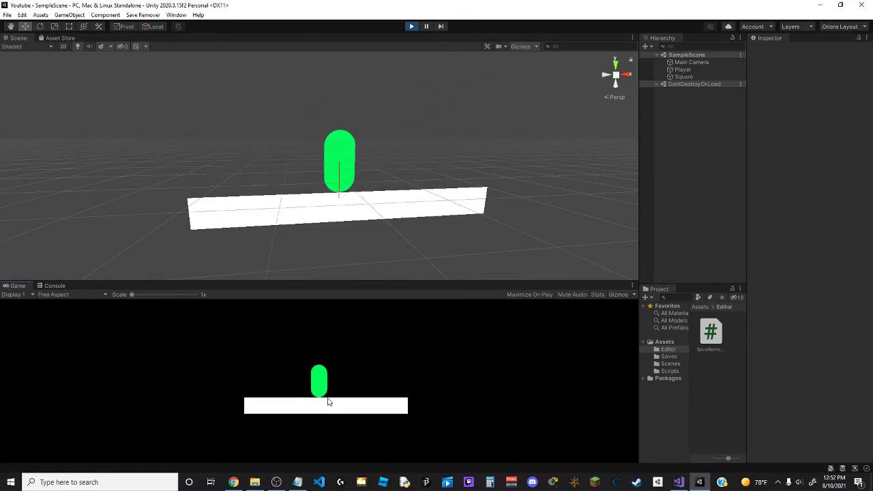
pyautogui.press('space')
pyautogui.press('a')
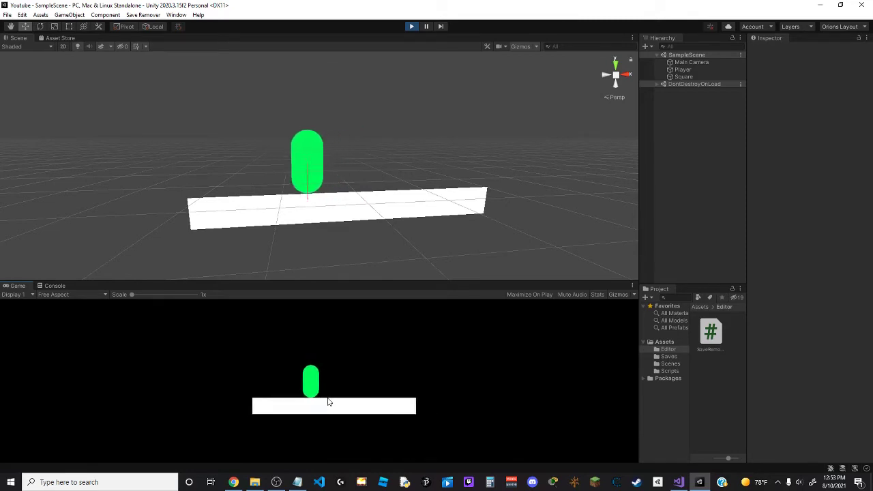
pyautogui.press('d')
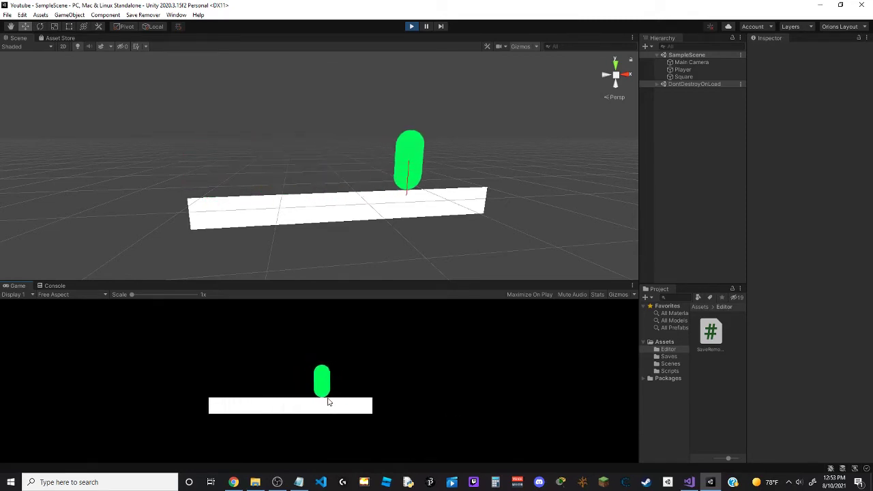
pyautogui.press('space')
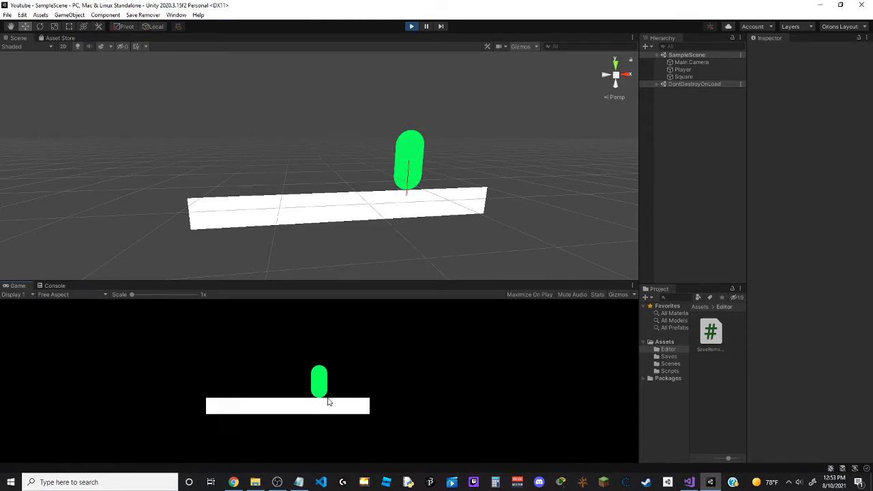
pyautogui.press('a')
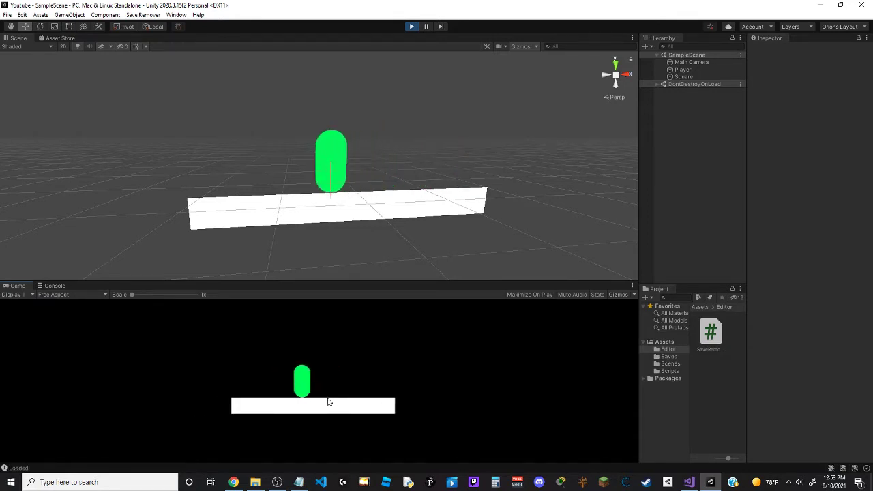
# Demonstrate saving and loading the player's position, then stop play mode
pyautogui.press('d')
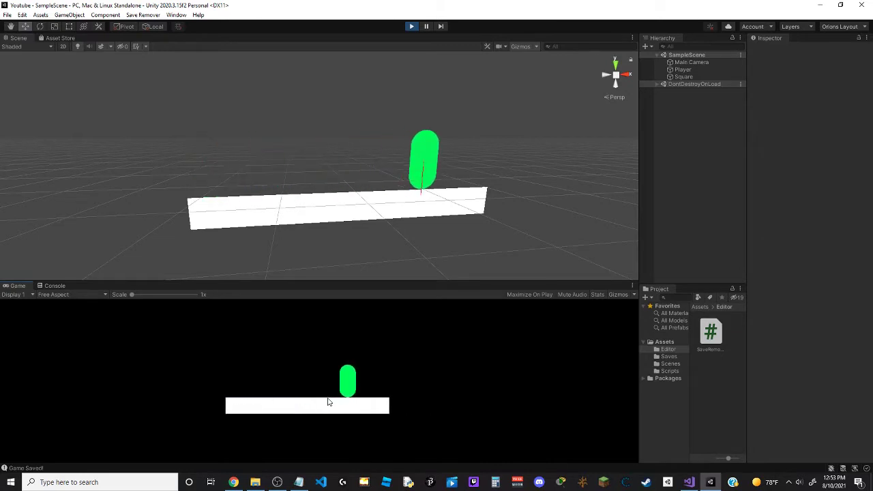
pyautogui.press('l')
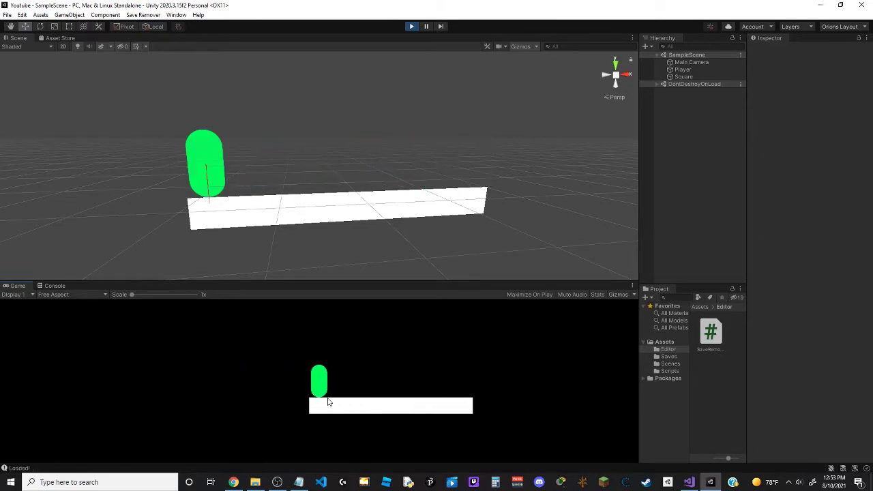
pyautogui.press('d')
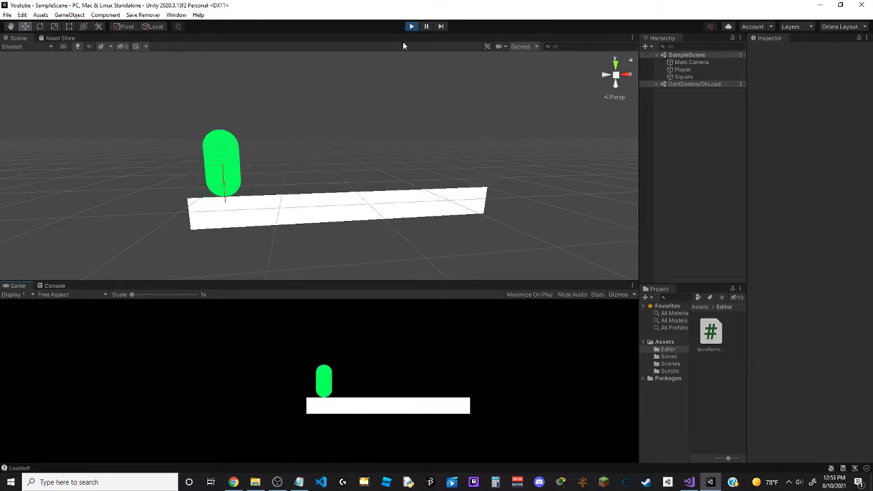
pyautogui.press('s')
pyautogui.press('a')
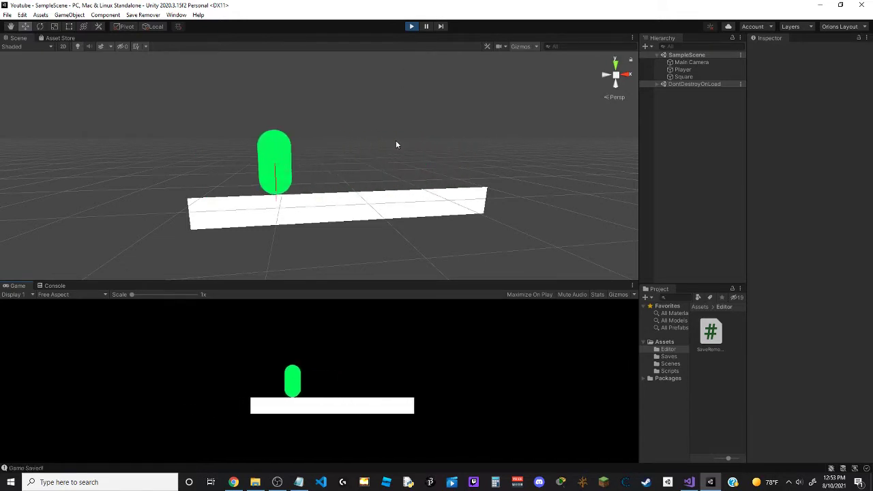
pyautogui.press('l')
pyautogui.click(412, 28)
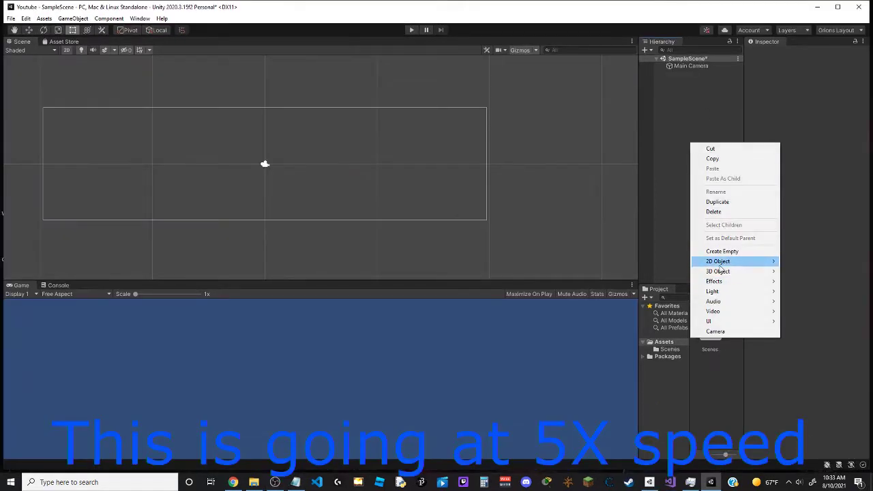
# Add a capsule sprite named Player and drag it to the scene origin
pyautogui.moveTo(730, 262)
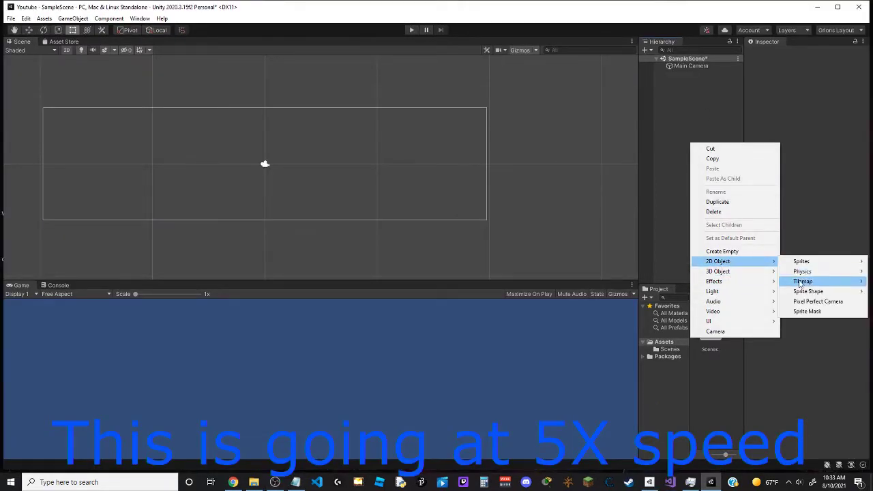
pyautogui.click(801, 261)
pyautogui.write('Player')
pyautogui.press('Return')
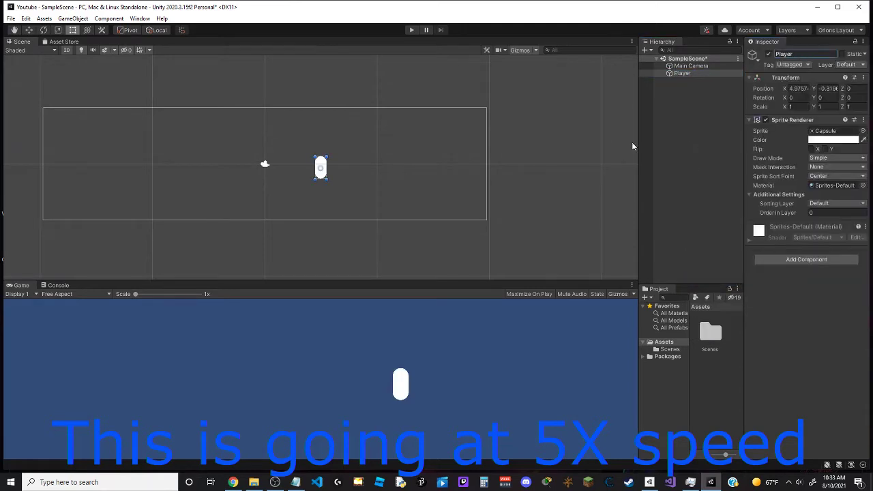
pyautogui.moveTo(321, 167); pyautogui.dragTo(266, 165)
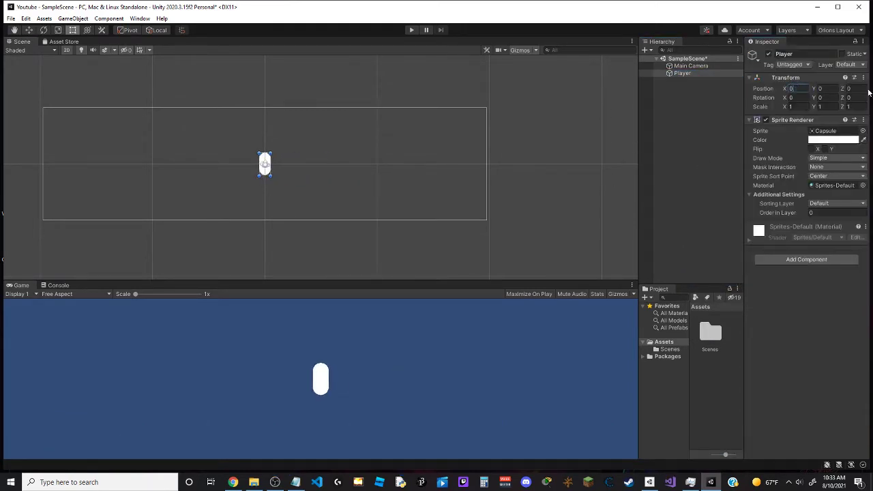
# Inspect the Main Camera and Player in the scene view, toggling 2D mode and panning
pyautogui.click(691, 65)
pyautogui.press('2')
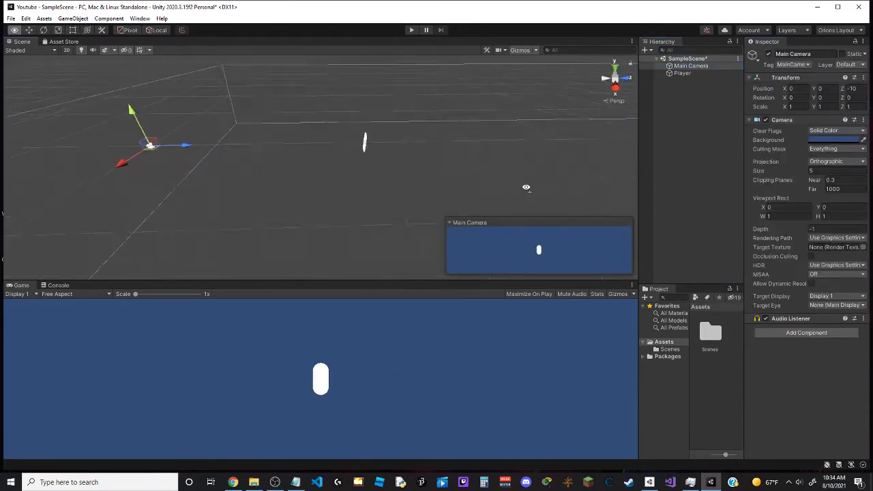
pyautogui.press('2')
pyautogui.click(683, 73)
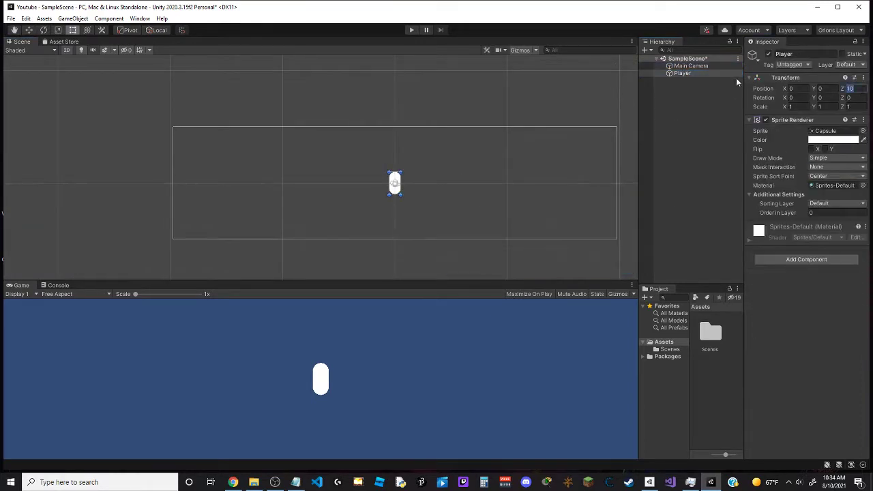
pyautogui.click(697, 150)
pyautogui.moveTo(525, 197); pyautogui.dragTo(456, 179, button='middle')
# Create a new folder named Scripts in Assets
pyautogui.rightClick(718, 393)
pyautogui.moveTo(744, 153)
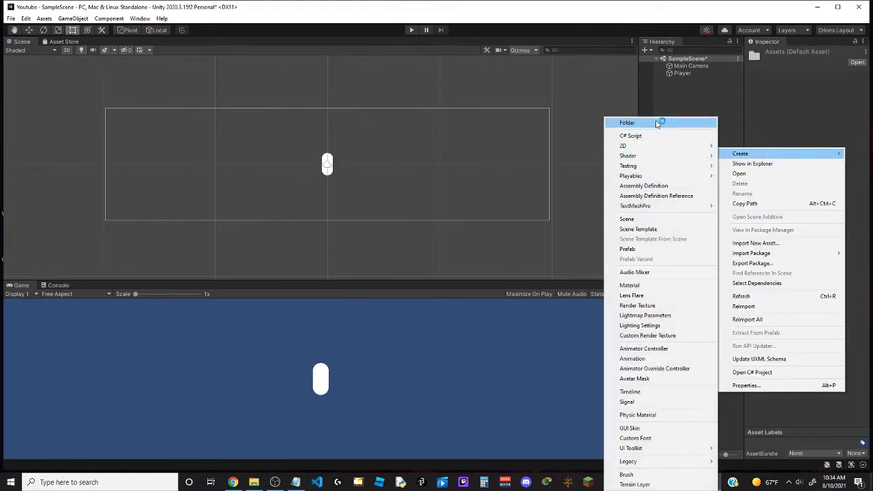
pyautogui.click(657, 123)
pyautogui.write('Scripts')
# Create a C# script named Player inside Scripts and open it for editing
pyautogui.doubleClick(715, 333)
pyautogui.rightClick(715, 380)
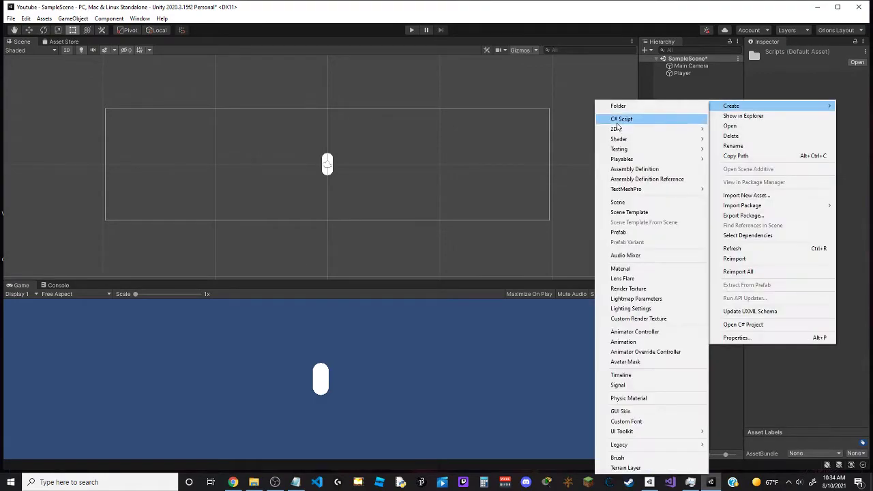
pyautogui.click(627, 119)
pyautogui.write('Player')
pyautogui.press('Return')
pyautogui.doubleClick(705, 342)
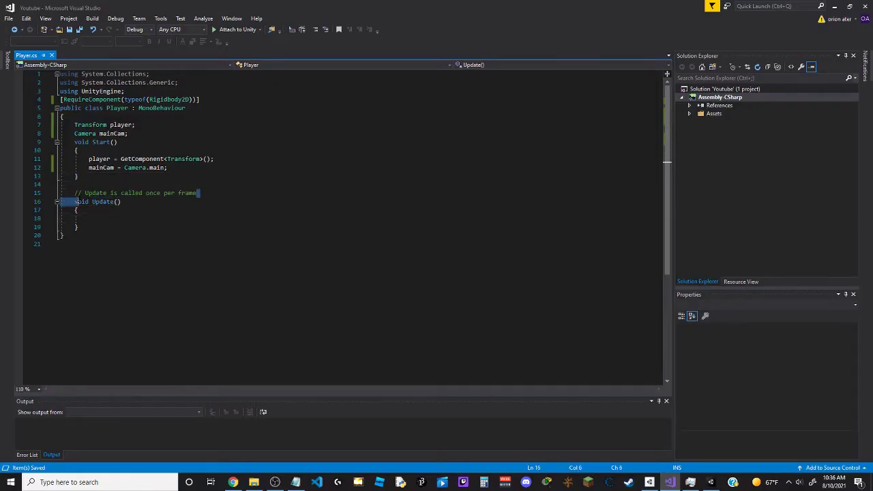
# Delete the '// Update is called once per frame' comment in Player.cs and switch back to Unity
pyautogui.click(110, 193)
pyautogui.hotkey('ctrl', 'z')
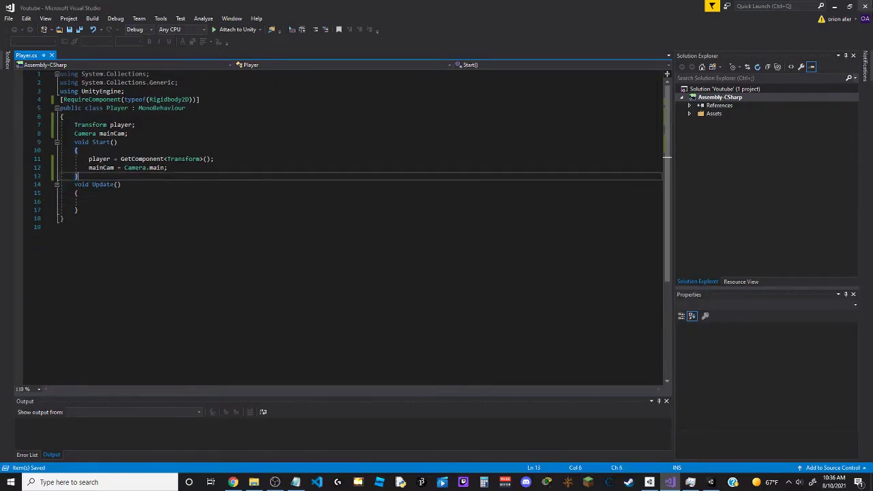
pyautogui.hotkey('alt', 'Tab')
pyautogui.rightClick(687, 141)
# Add a Square sprite to the scene to serve as the floor
pyautogui.moveTo(716, 259)
pyautogui.moveTo(798, 259)
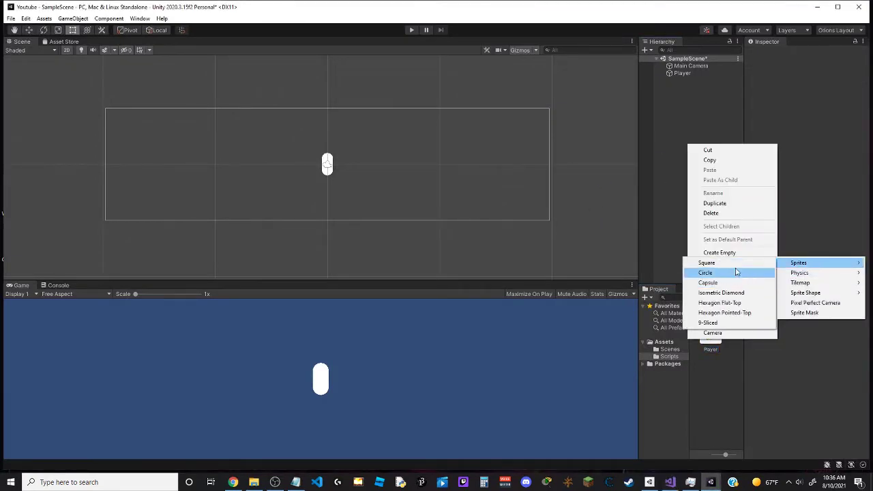
pyautogui.click(709, 275)
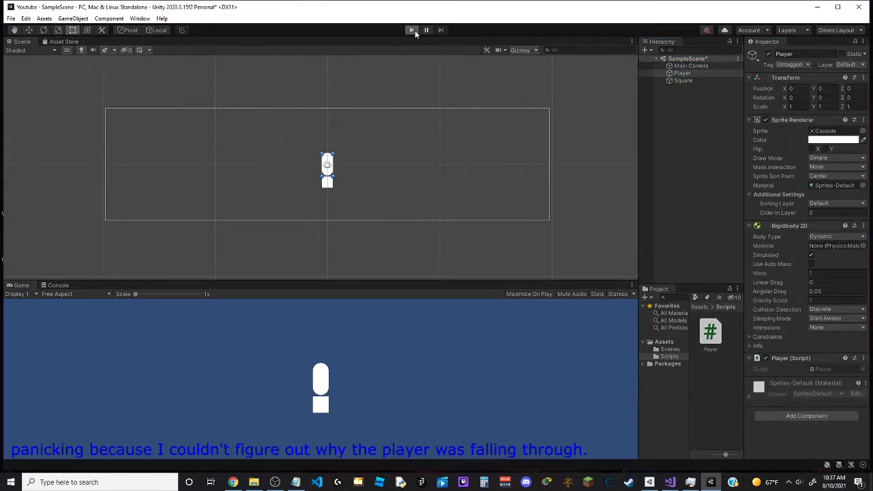
pyautogui.click(415, 30)
# Give the Square a Box Collider 2D and run a quick test
pyautogui.click(683, 80)
pyautogui.click(807, 260)
pyautogui.click(784, 364)
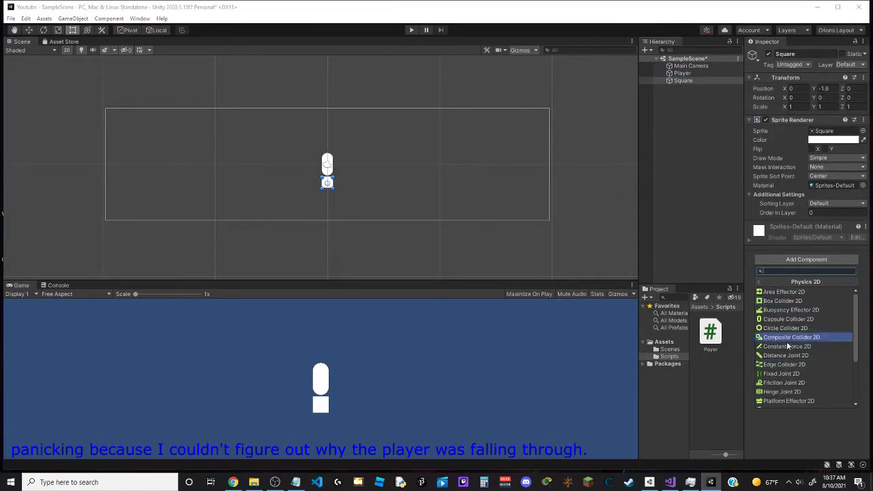
pyautogui.click(782, 301)
pyautogui.click(411, 30)
pyautogui.click(412, 30)
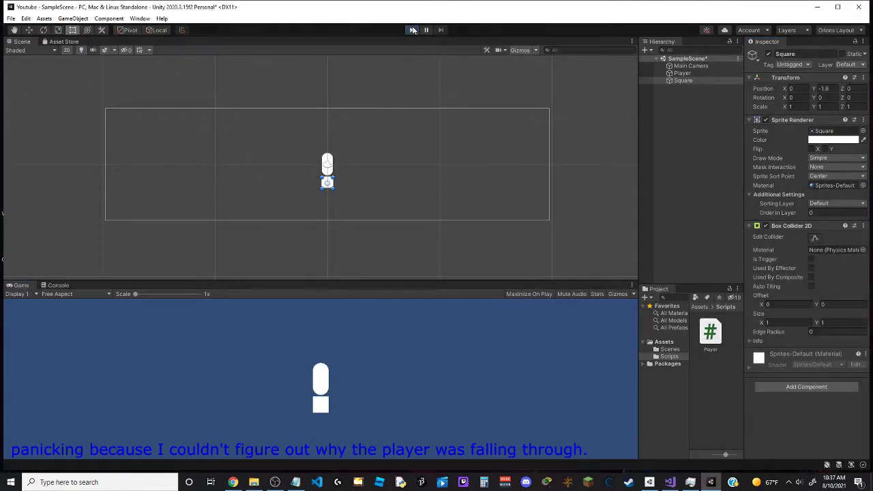
# Give the Player a Capsule Collider 2D and play to confirm it rests on the floor
pyautogui.click(806, 387)
pyautogui.click(785, 427)
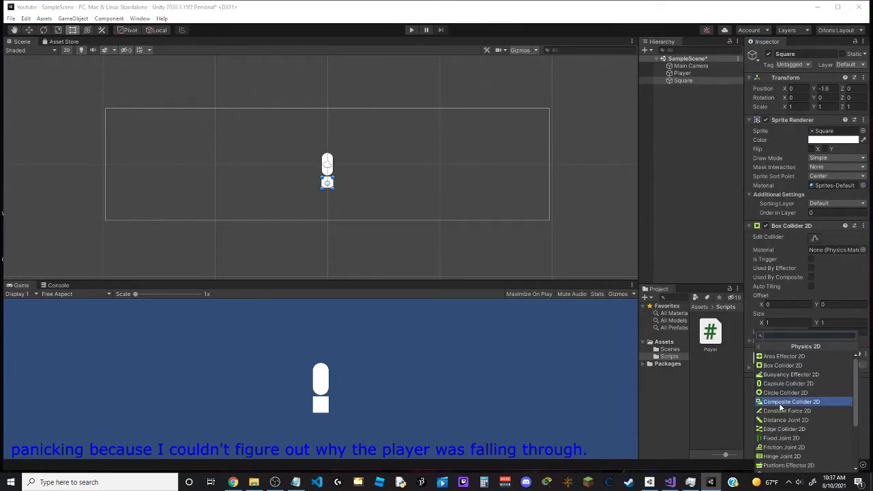
pyautogui.scroll(-3, 786, 374)
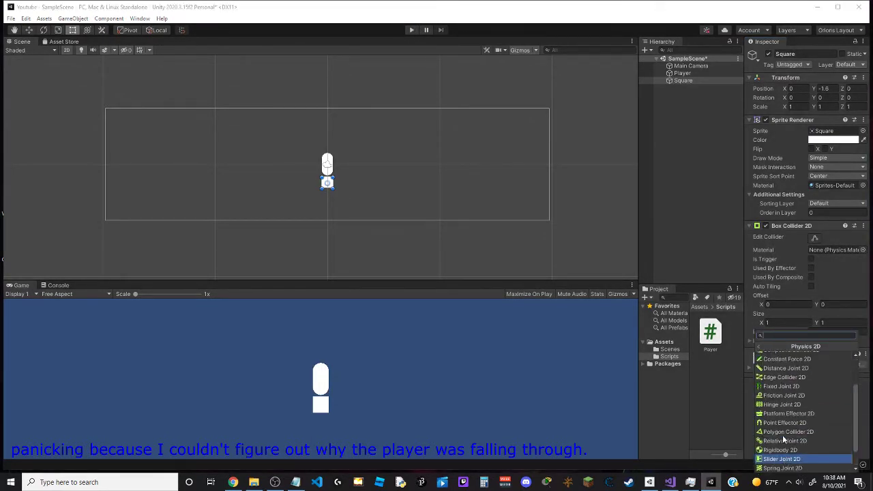
pyautogui.scroll(3, 785, 410)
pyautogui.click(706, 151)
pyautogui.press('Up')
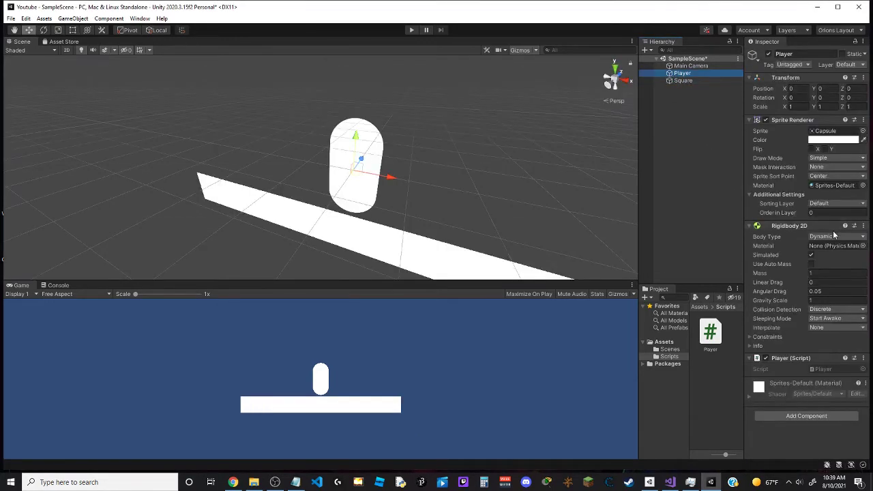
pyautogui.click(818, 417)
pyautogui.click(812, 429)
pyautogui.click(785, 384)
pyautogui.click(411, 30)
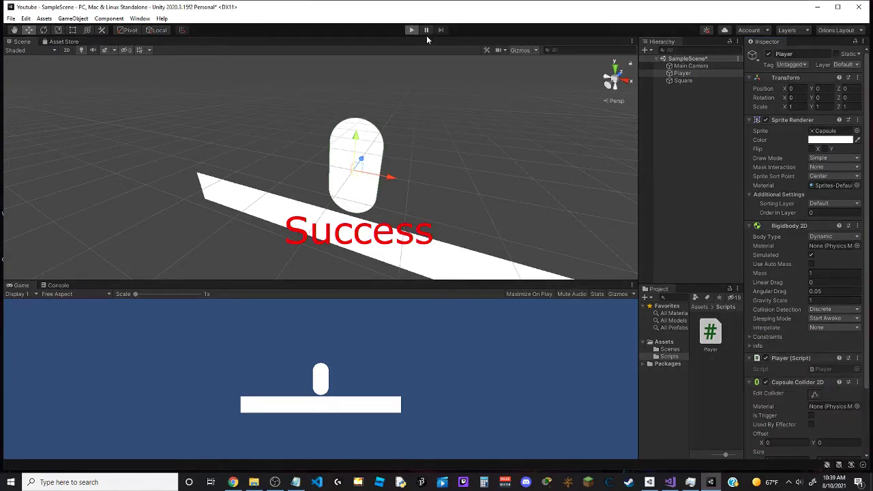
pyautogui.click(670, 482)
pyautogui.click(153, 202)
# Write the horizontal movement line using speed in Update and save Player.cs
pyautogui.write('Pl')
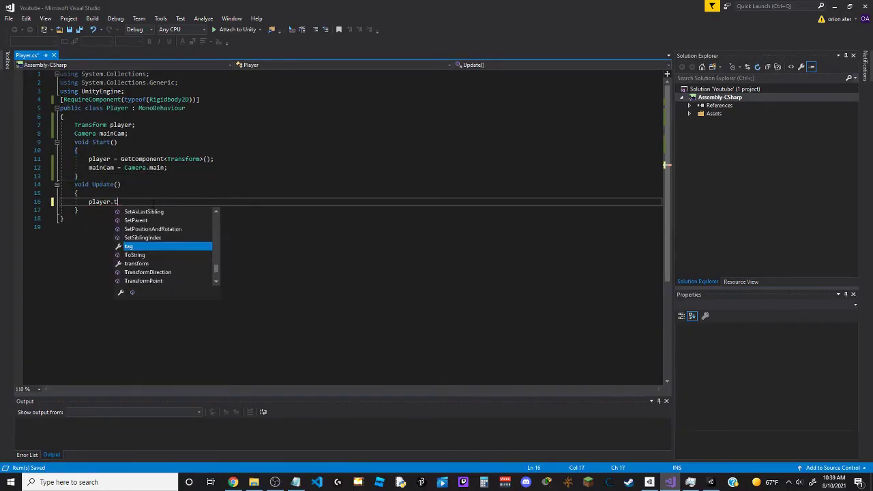
pyautogui.hotkey('ctrl', 's')
pyautogui.press('Up')
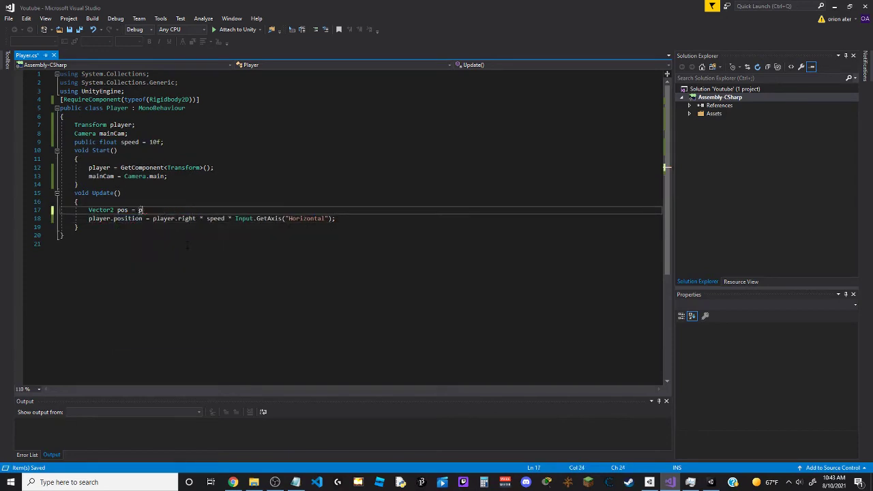
pyautogui.hotkey('alt', 'Tab')
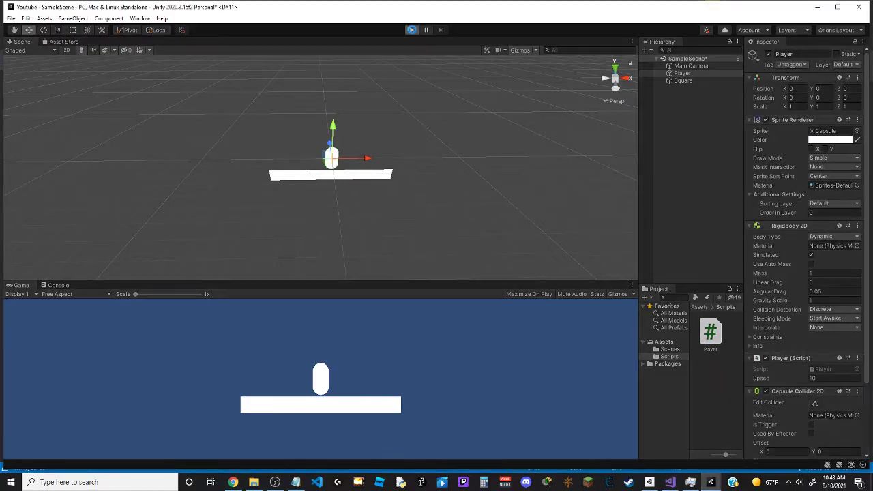
# Play-test the player moving left and right with the arrow keys
pyautogui.click(412, 30)
pyautogui.press('Left')
pyautogui.press('Right')
pyautogui.press('Left')
pyautogui.hotkey('alt', 'Tab')
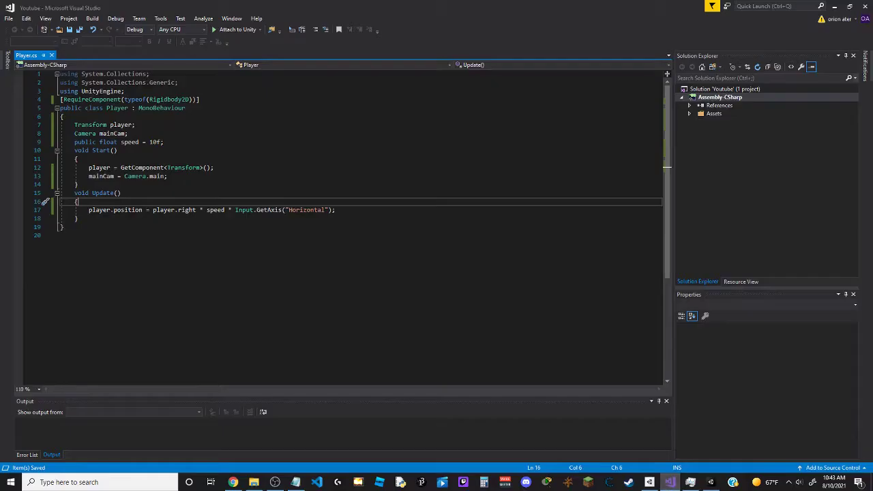
pyautogui.hotkey('alt', 'Tab')
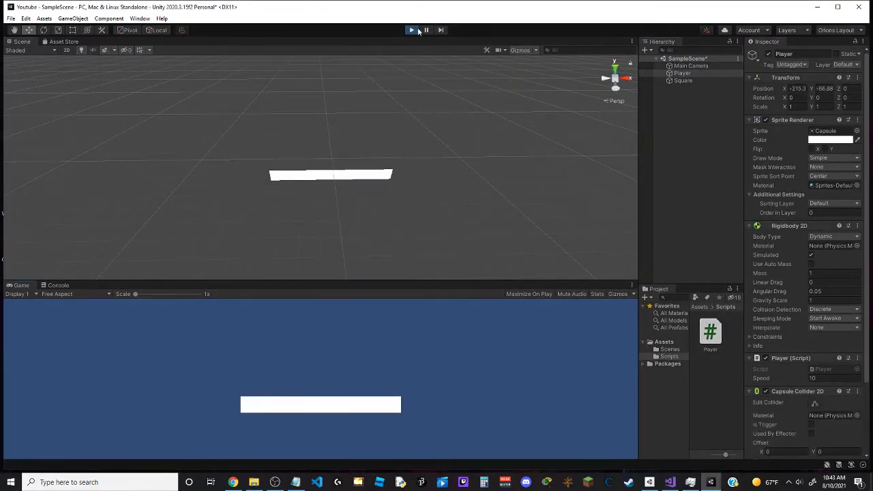
pyautogui.hotkey('alt', 'Tab')
# Move the horizontal input call out into a new 'float input =' variable line
pyautogui.moveTo(336, 209); pyautogui.dragTo(241, 209)
pyautogui.hotkey('ctrl', 'x')
pyautogui.press('BackSpace')
pyautogui.press('BackSpace')
pyautogui.press('BackSpace')
pyautogui.hotkey('ctrl', 'Return')
pyautogui.write('float input = Input.GetAxis("Horizontal") * speed * Time.deltaTime;')
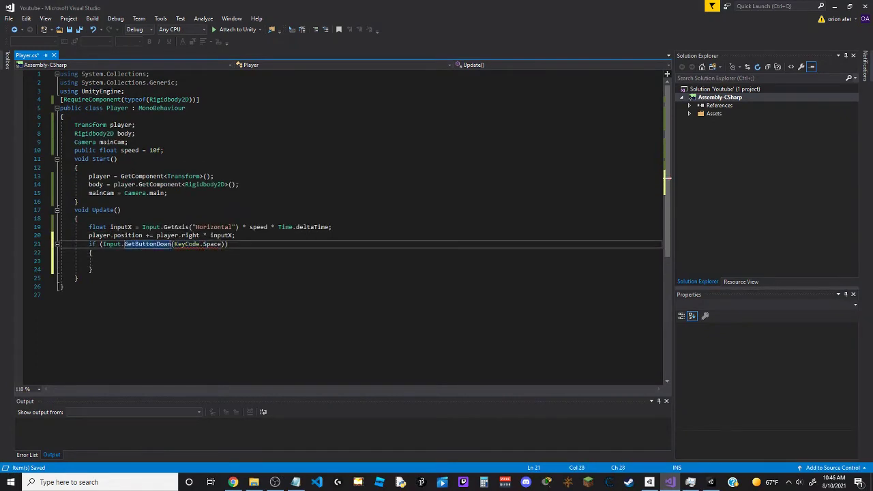
pyautogui.write('Key')
# Add body.AddForce(player.up * (speed * 8)) inside the Space-key if-block
pyautogui.click(172, 261)
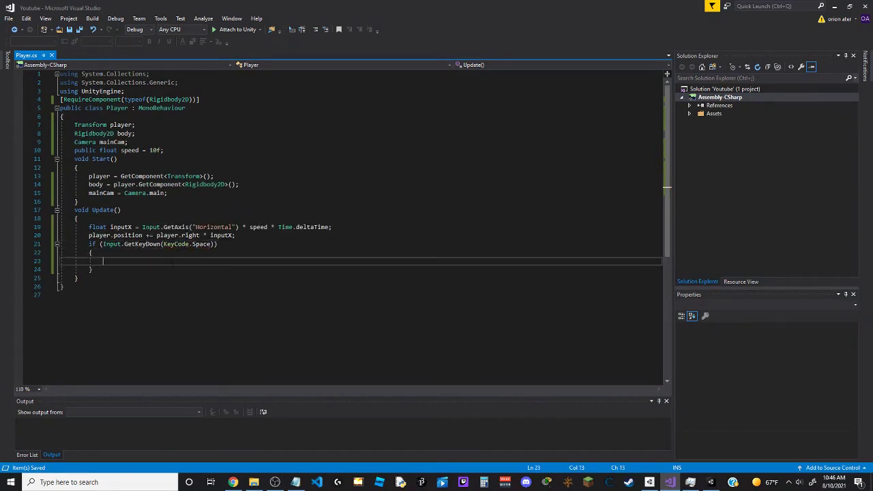
pyautogui.write('body =')
pyautogui.press('BackSpace')
pyautogui.press('BackSpace')
pyautogui.write('.AddForce(')
pyautogui.write('player.up * speed * Time.deltaTime);')
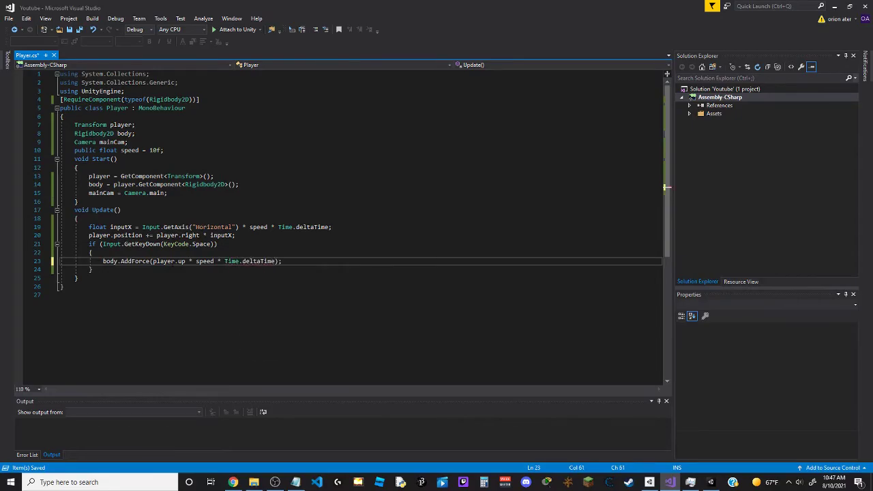
pyautogui.hotkey('alt', 'Tab')
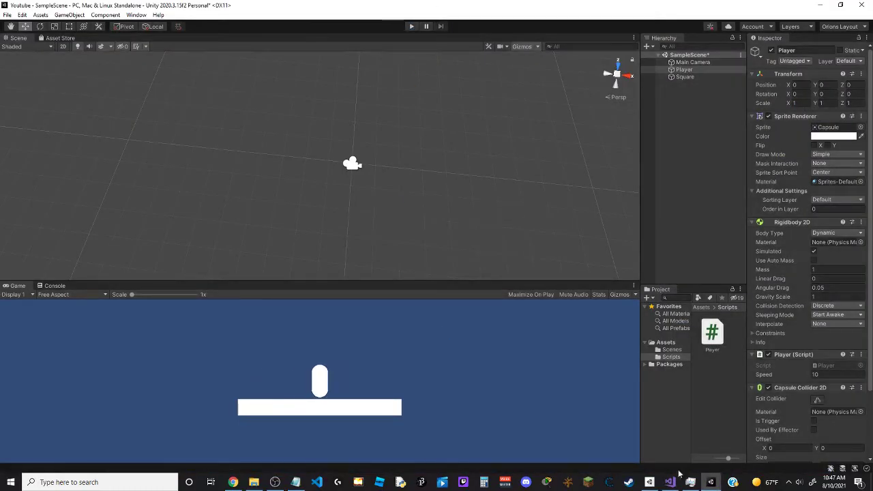
pyautogui.hotkey('alt', 'Tab')
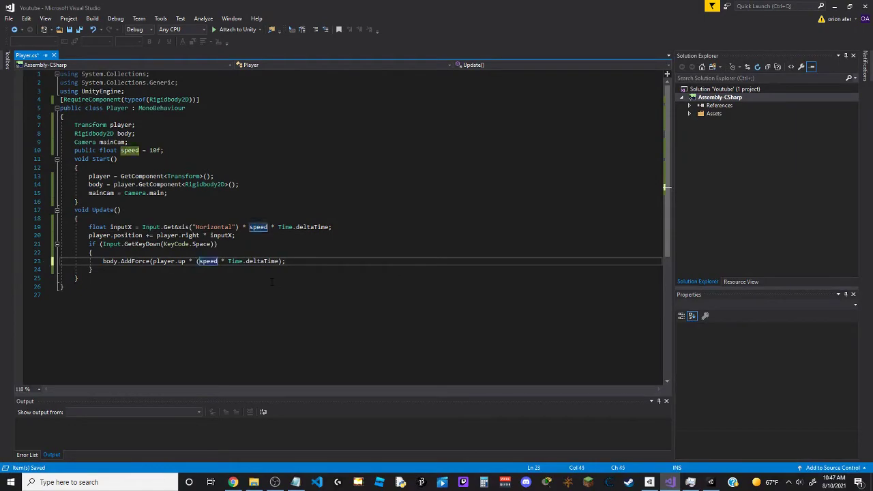
pyautogui.write('* 8)')
# Try the jump in Unity, then start a print("jump!") line atop the if-block
pyautogui.click(838, 6)
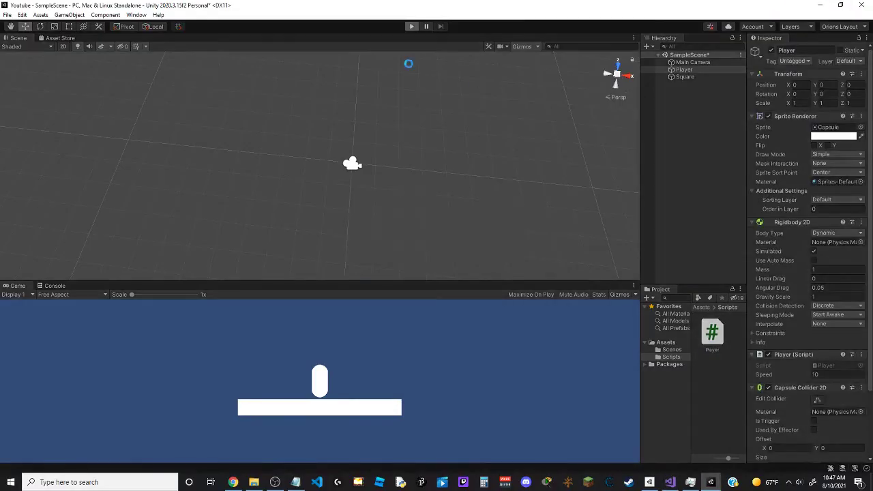
pyautogui.hotkey('ctrl', 'p')
pyautogui.hotkey('alt', 'Tab')
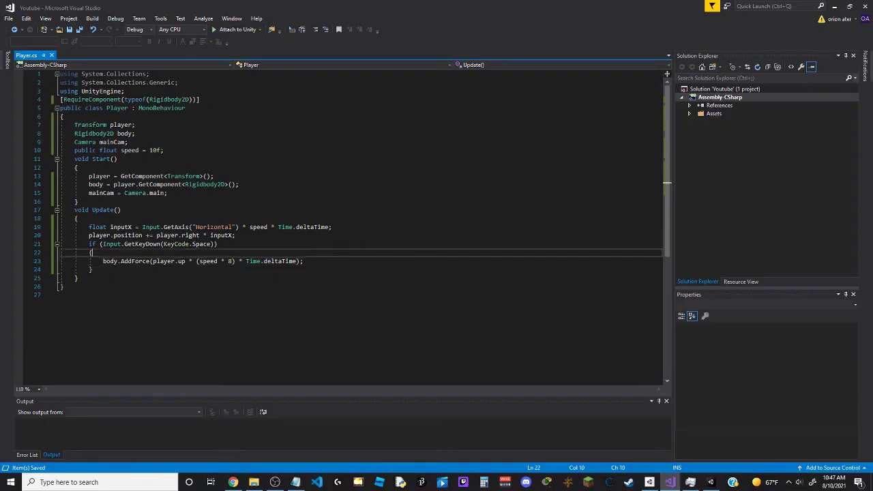
pyautogui.click(362, 254)
pyautogui.press('Return')
pyautogui.write('print("jump!");')
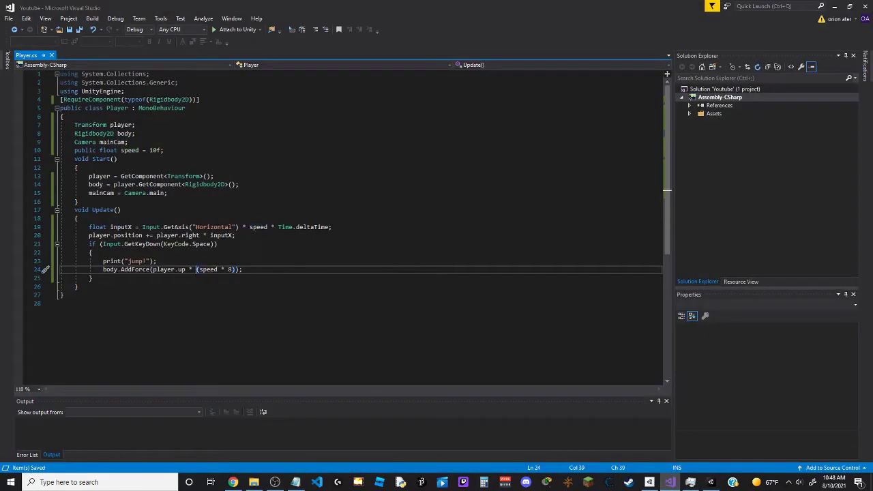
# Reload the script in Unity and play-test moving left, right and jumping
pyautogui.hotkey('alt', 'Tab')
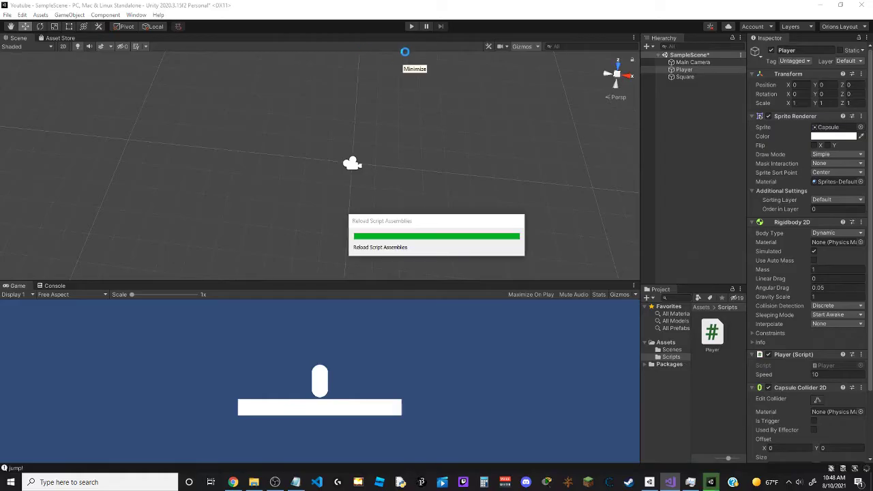
pyautogui.click(412, 28)
pyautogui.press('Left')
pyautogui.press('Right')
pyautogui.press('space')
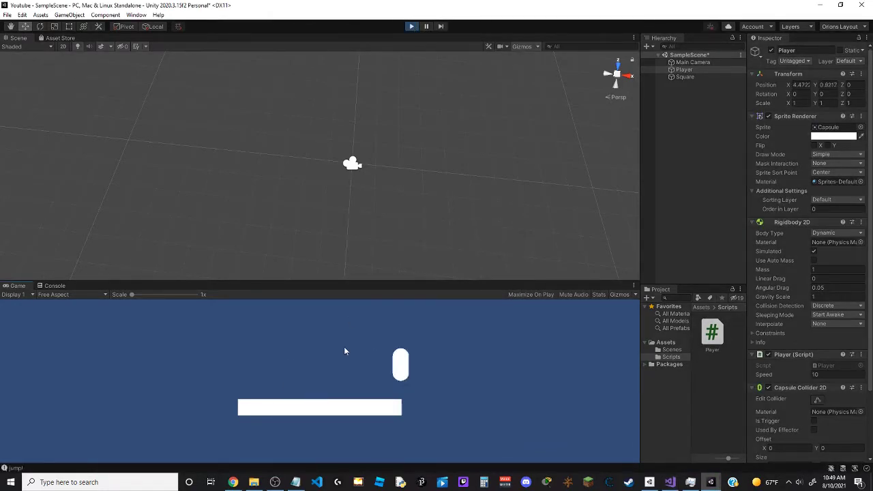
pyautogui.hotkey('alt', 'Tab')
# Test again with repeated walks and jumps, leaping off the floor's edge, then stop play mode
pyautogui.click(835, 10)
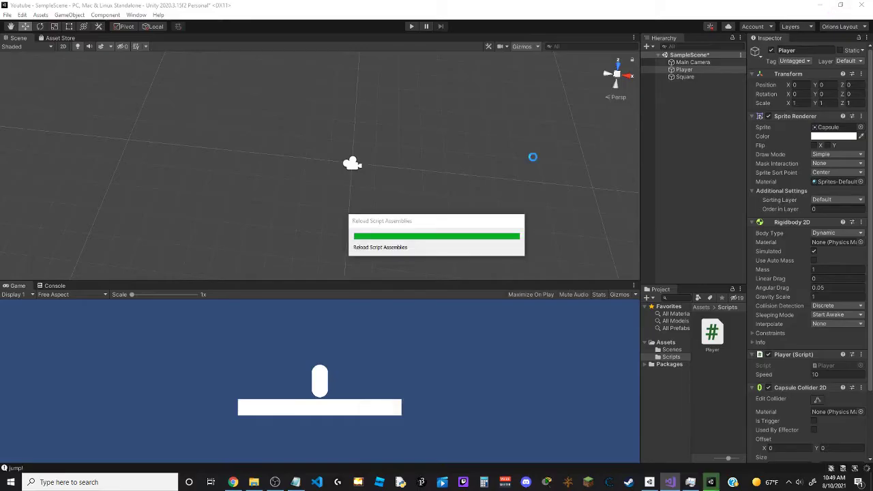
pyautogui.press('Left')
pyautogui.press('space')
pyautogui.press('Right')
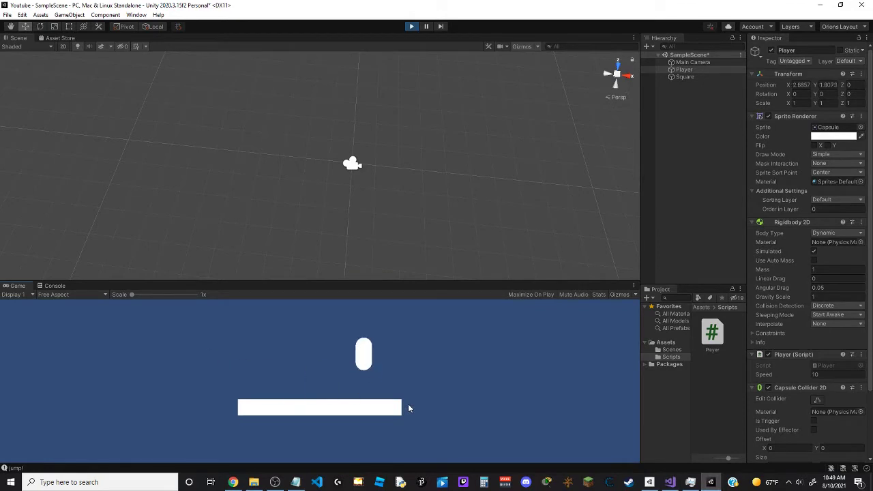
pyautogui.press('Left')
pyautogui.press('space')
pyautogui.press('Right')
pyautogui.press('Left')
pyautogui.press('Right')
pyautogui.press('space')
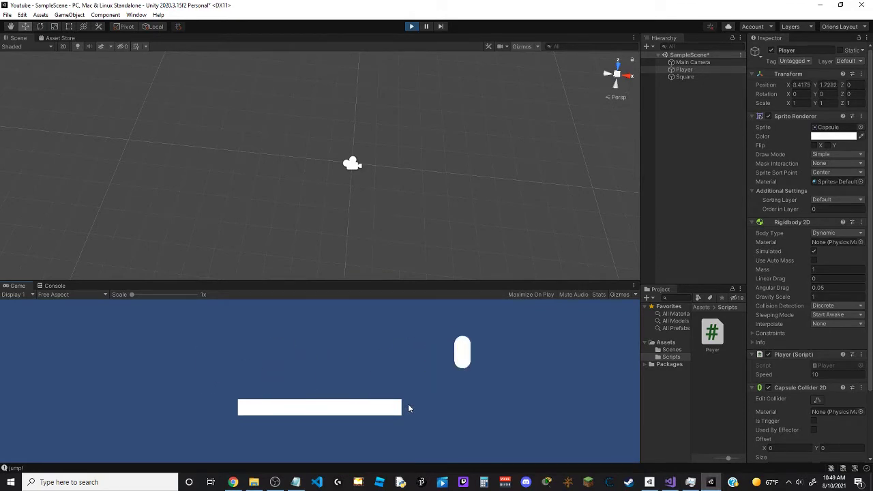
pyautogui.hotkey('ctrl', 'p')
# Save the reworked jump code, reload it in Unity, and rerun play mode to test jumping
pyautogui.hotkey('alt', 'Tab')
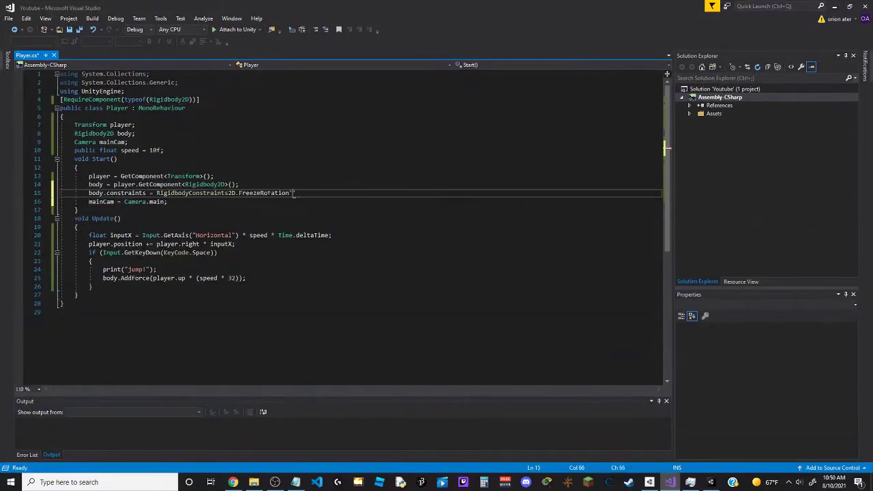
pyautogui.hotkey('alt', 'Tab')
pyautogui.click(417, 28)
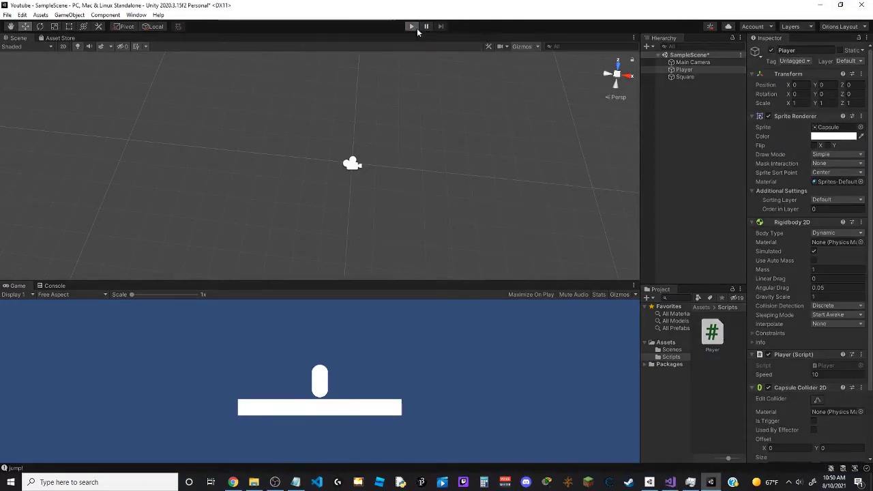
pyautogui.press('Left')
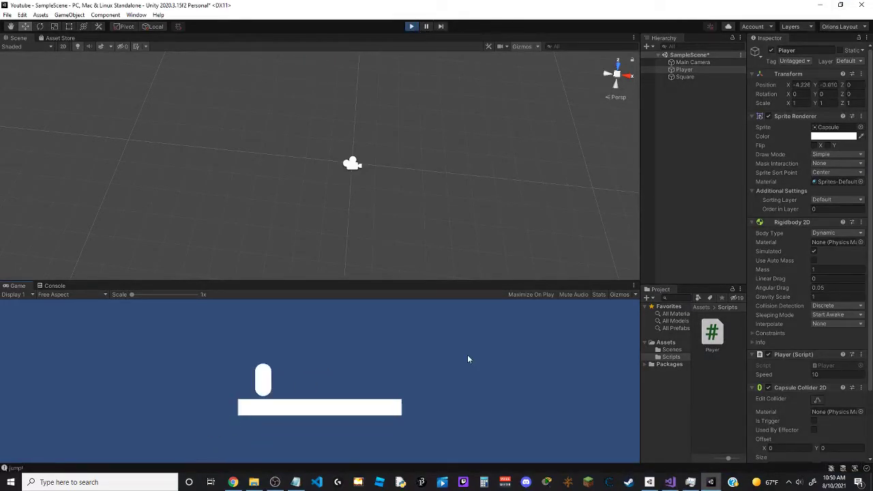
pyautogui.click(409, 26)
pyautogui.hotkey('alt', 'Tab')
pyautogui.press('Escape')
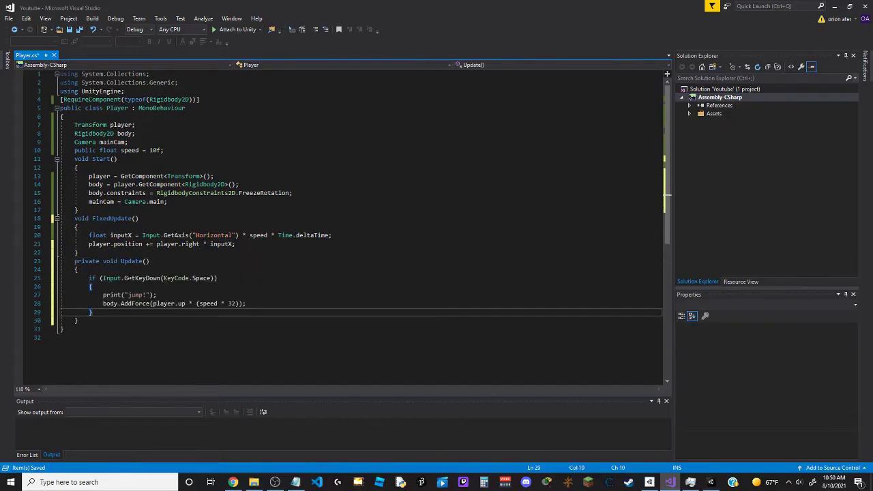
pyautogui.hotkey('alt', 'Tab')
pyautogui.hotkey('ctrl', 'p')
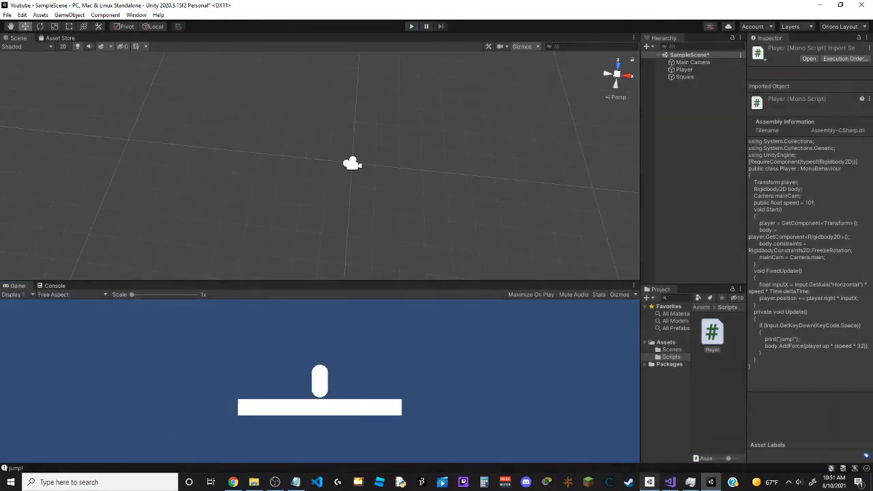
# Paste the Vector3 Goto and mainCam position lines after the movement line in FixedUpdate
pyautogui.hotkey('alt', 'Tab')
pyautogui.press('End')
pyautogui.press('Return')
pyautogui.hotkey('ctrl', 'v')
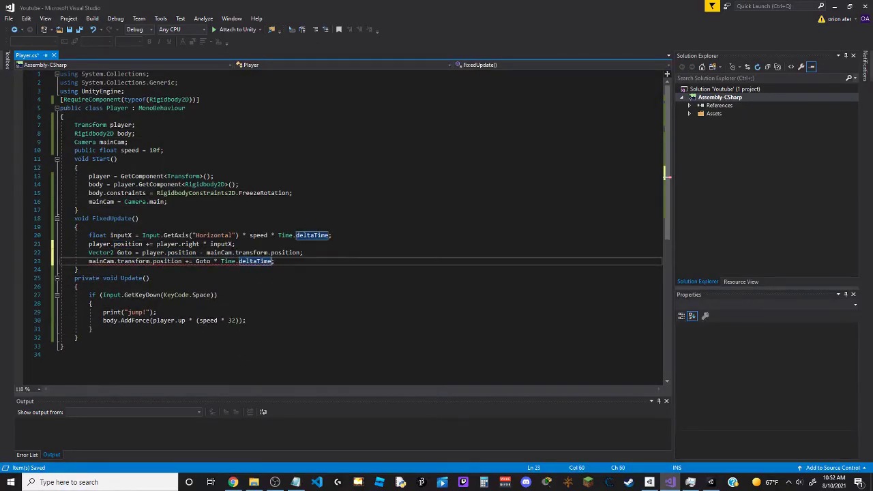
# Change Vector2 to Vector3 and target new Vector3(player.position.x, player.position.y, 1)
pyautogui.click(109, 253)
pyautogui.press('BackSpace')
pyautogui.write('3')
pyautogui.click(196, 253)
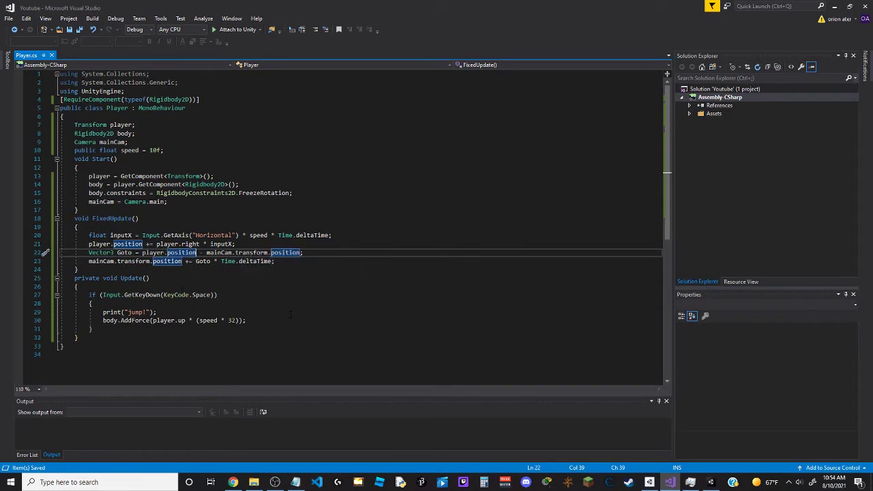
pyautogui.hotkey('ctrl', 'shift', 'Left')
pyautogui.hotkey('ctrl', 'shift', 'Left')
pyautogui.hotkey('ctrl', 'shift', 'Left')
pyautogui.write('new Vector3(')
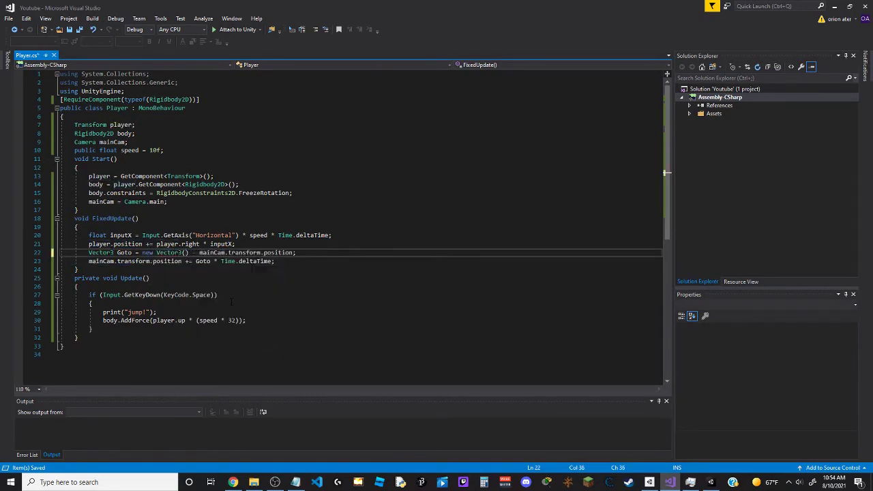
pyautogui.write('player.position.x,player.position.')
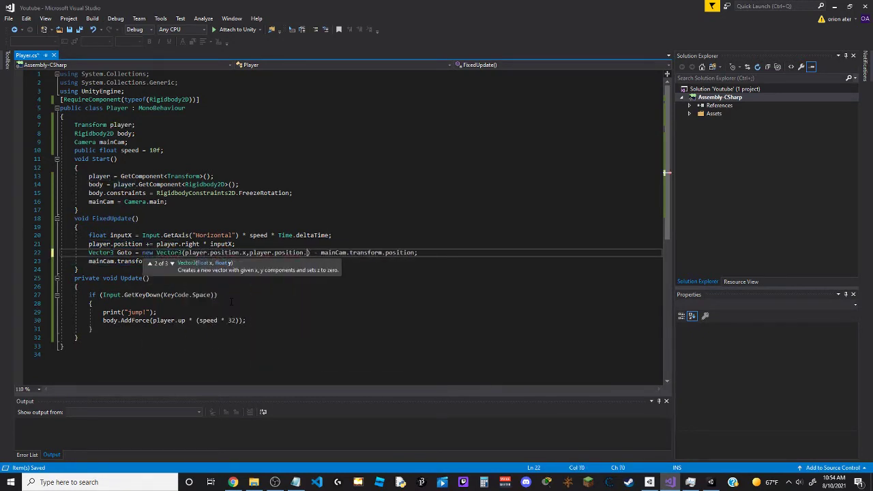
pyautogui.write('y,10')
# Play in Unity, jumping and moving right to watch the camera follow the player
pyautogui.hotkey('alt', 'Tab')
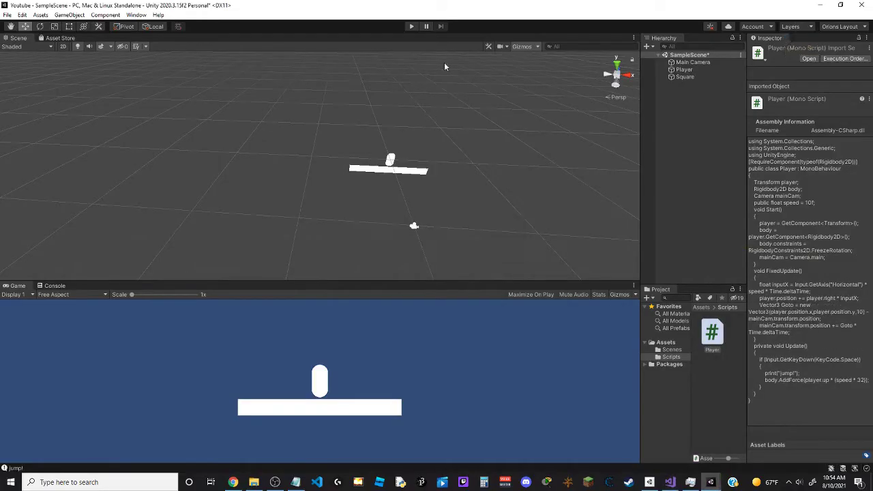
pyautogui.click(412, 26)
pyautogui.hotkey('alt', 'Tab')
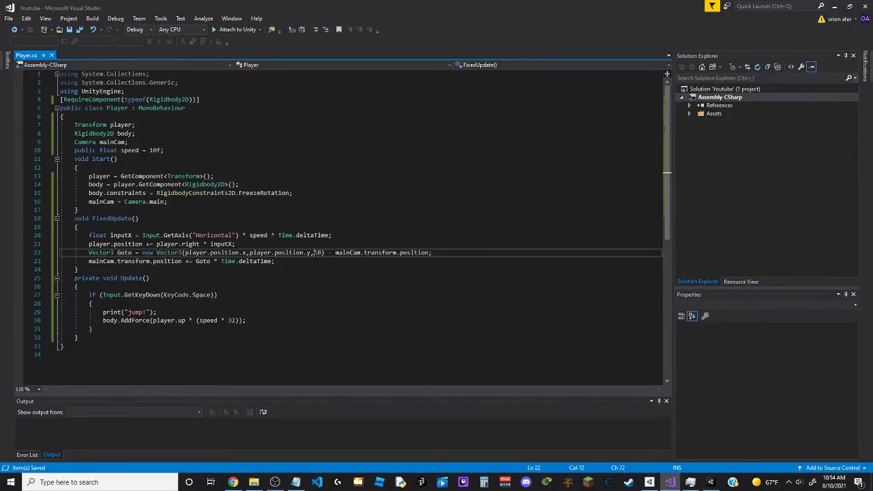
pyautogui.click(835, 8)
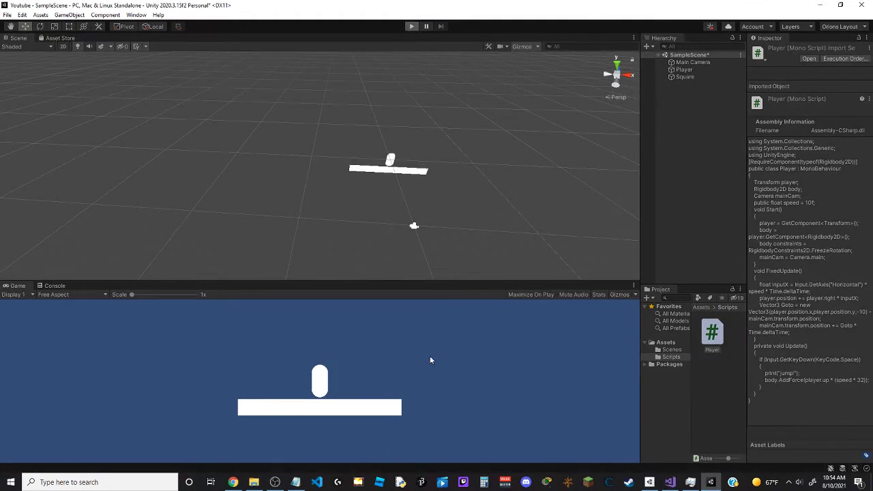
pyautogui.press('space')
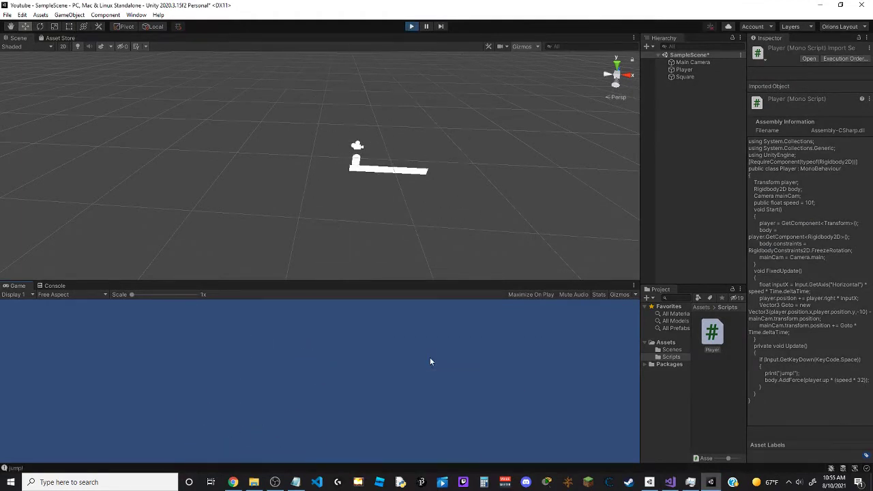
pyautogui.press('d')
pyautogui.press('space')
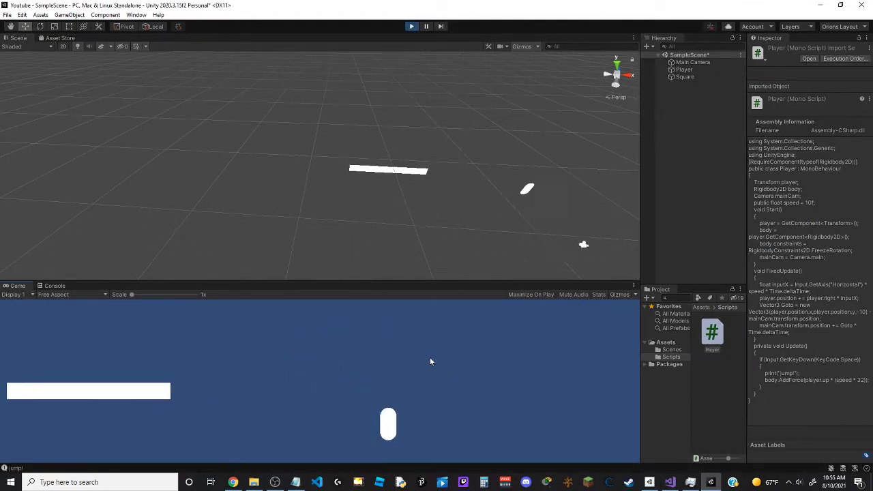
pyautogui.hotkey('alt', 'Tab')
# Make the camera follow line use (speed/2) and delete the print("jump!") line
pyautogui.click(127, 193)
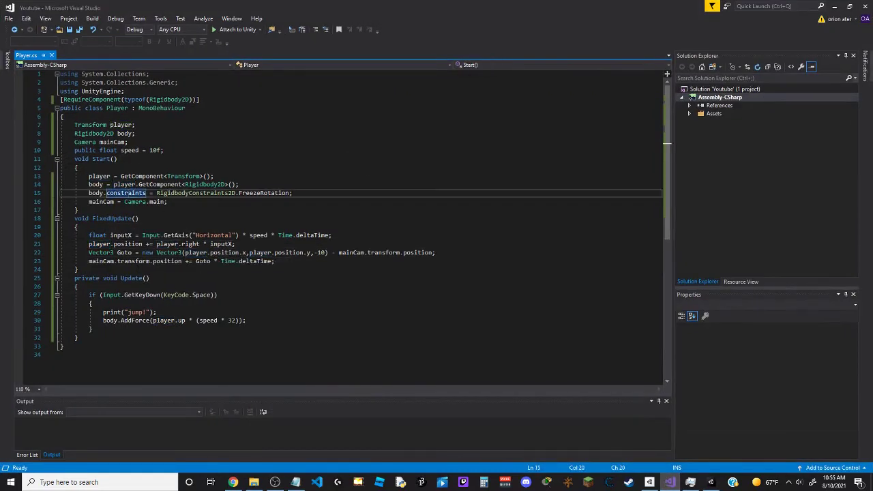
pyautogui.click(221, 262)
pyautogui.write('speed *')
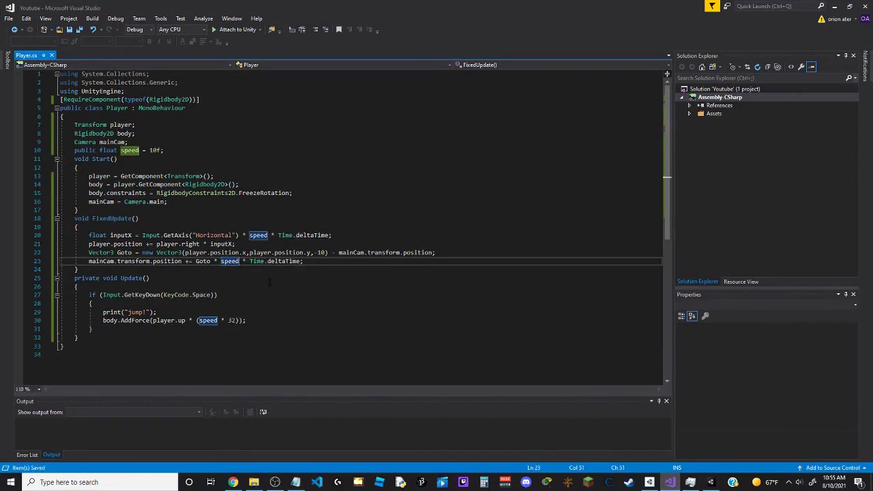
pyautogui.hotkey('ctrl', 'BackSpace')
pyautogui.write('(speed/2)')
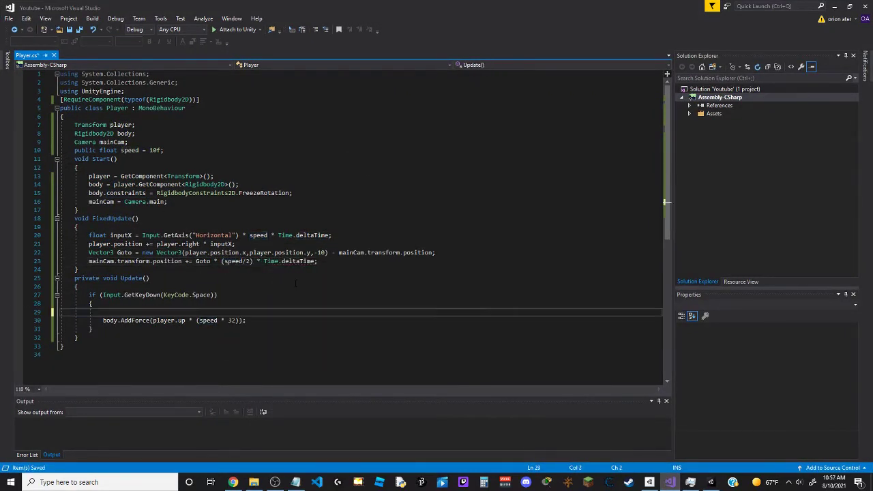
pyautogui.press('BackSpace')
pyautogui.press('BackSpace')
# Declare bool CanJump = true; and add && CanJump to the Space key jump condition
pyautogui.click(167, 142)
pyautogui.press('Return')
pyautogui.write('bool CanJum')
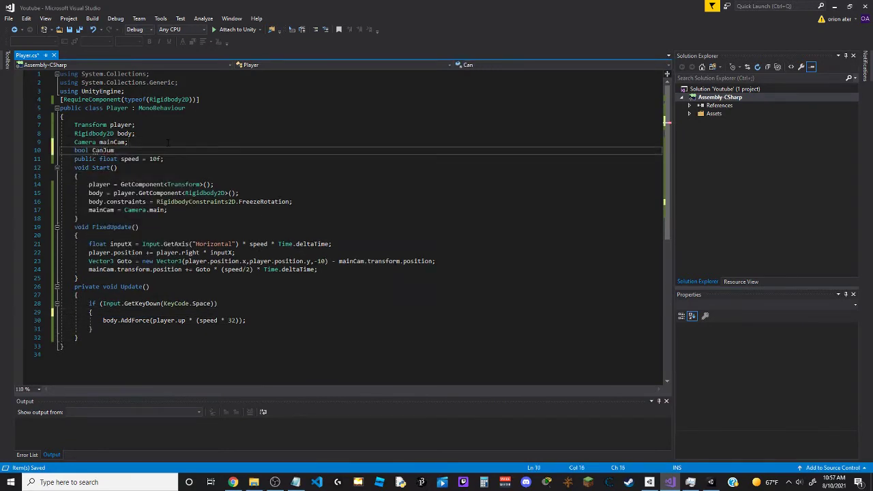
pyautogui.write('p = true;')
pyautogui.click(300, 269)
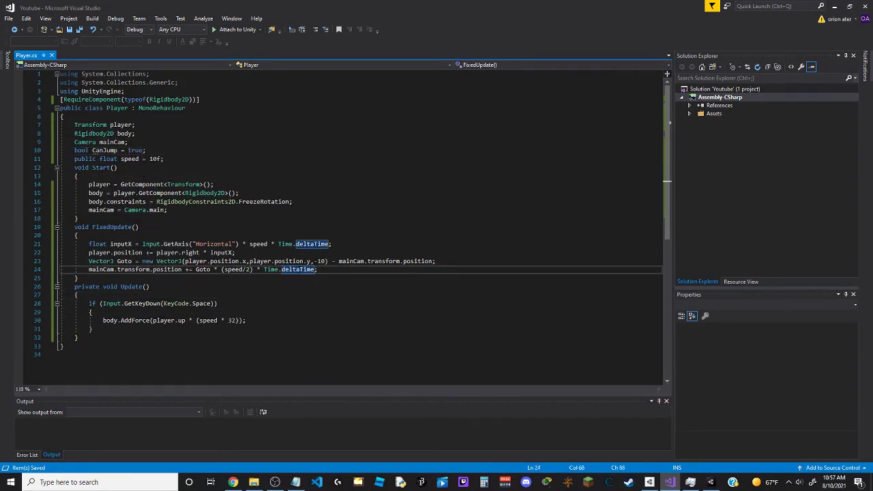
pyautogui.click(264, 304)
pyautogui.press('Left')
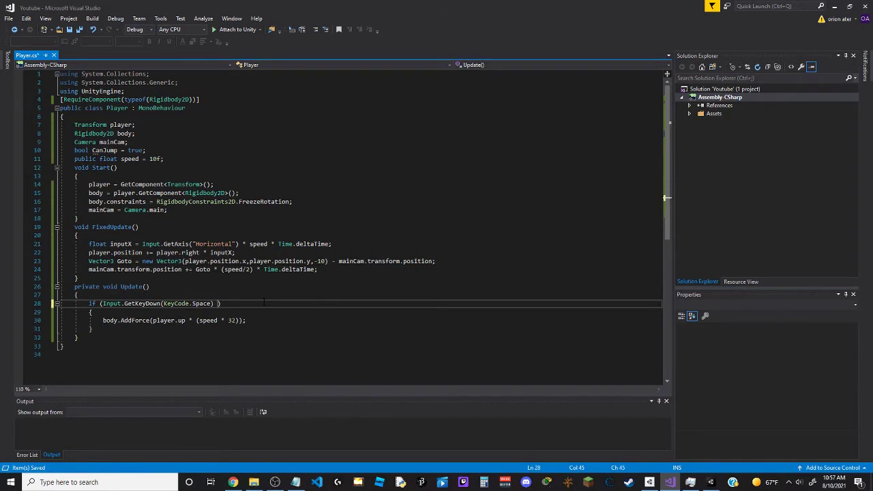
pyautogui.write('&& CanJump')
# Begin a CanJump assignment on a new line after the AddForce call in the jump block
pyautogui.press('Down')
pyautogui.press('Return')
pyautogui.write('CanJump = fal')
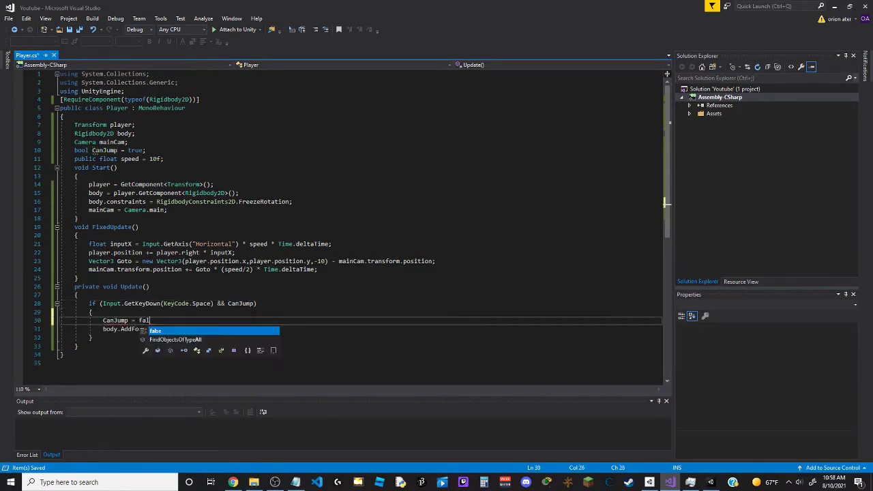
pyautogui.hotkey('ctrl', 'x')
pyautogui.press('End')
pyautogui.press('Return')
pyautogui.write('CanJump =')
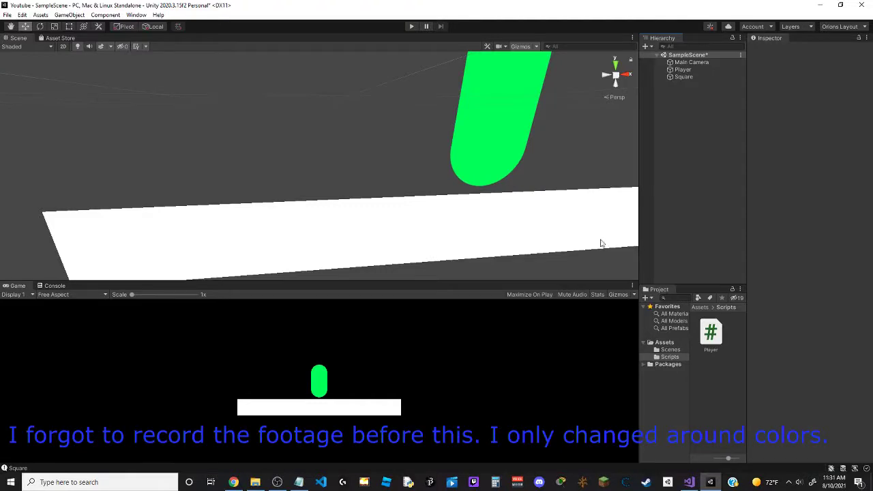
pyautogui.click(683, 69)
# Save the Player script with the ground check and test jumping in play mode
pyautogui.click(683, 76)
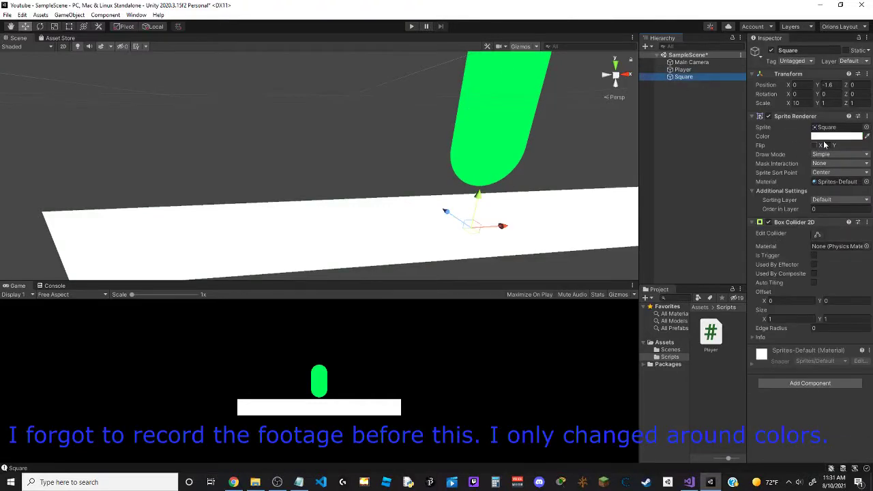
pyautogui.press('Up')
pyautogui.press('Up')
pyautogui.click(721, 219)
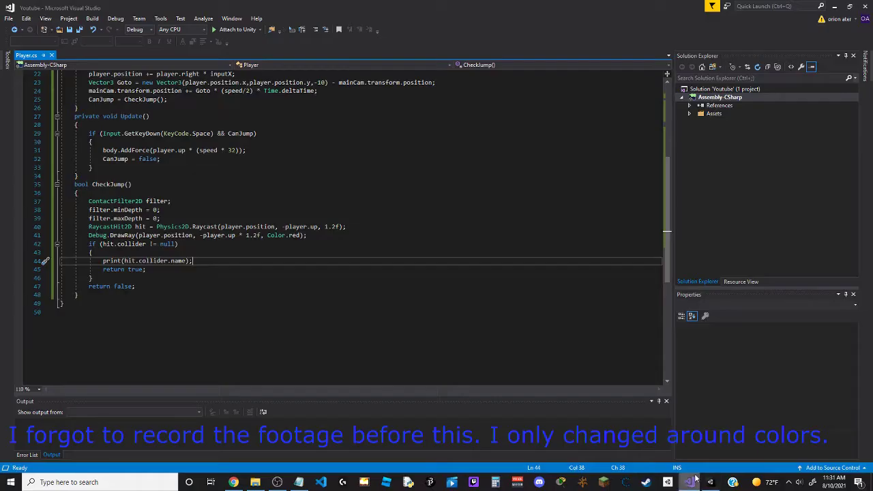
pyautogui.hotkey('ctrl', 's')
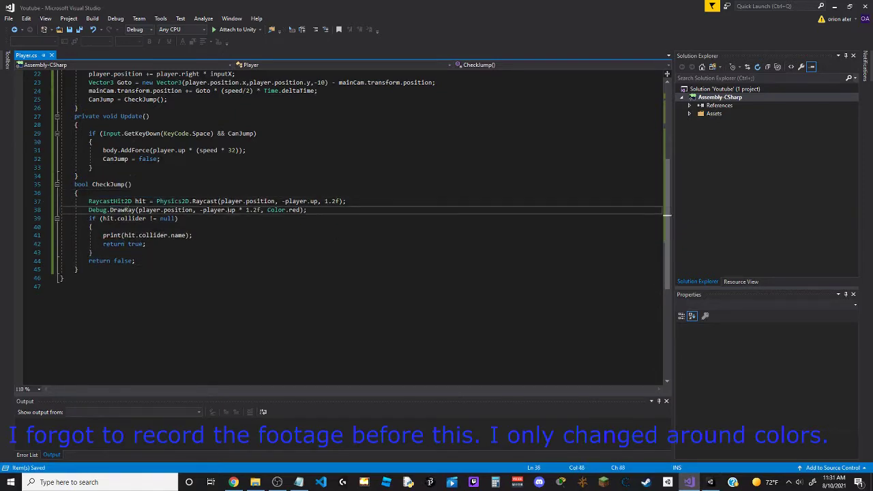
pyautogui.click(837, 7)
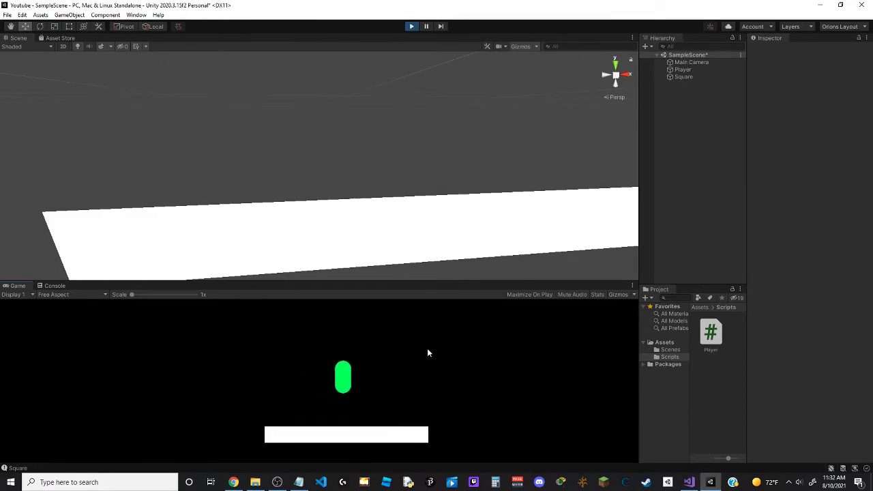
pyautogui.scroll(-3, 355, 215)
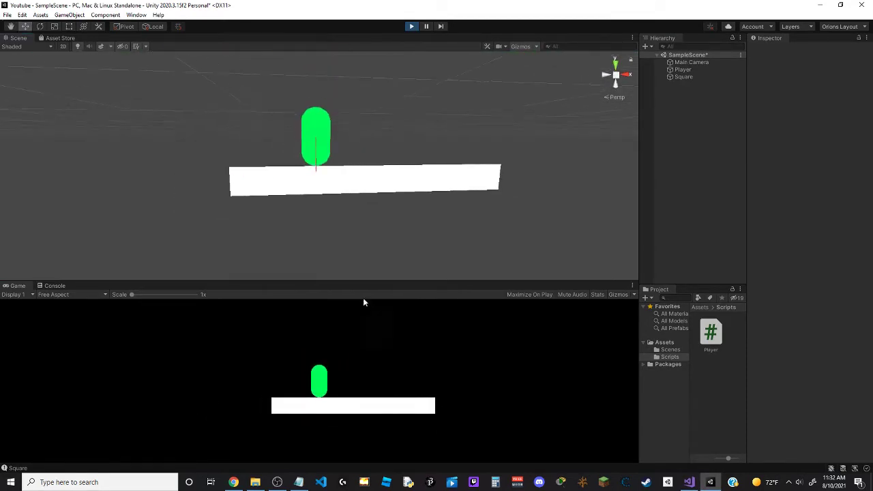
pyautogui.press('space')
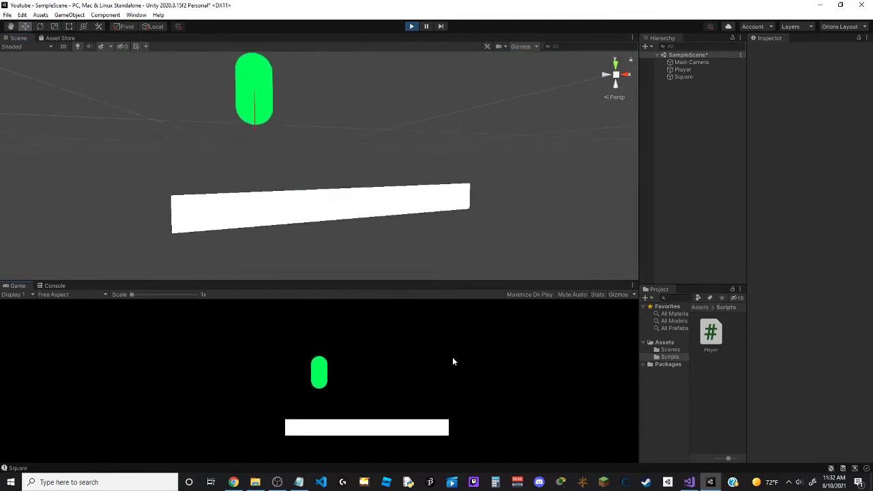
pyautogui.click(411, 26)
# Add an empty GameObject to the Hierarchy named SaveManager
pyautogui.rightClick(708, 379)
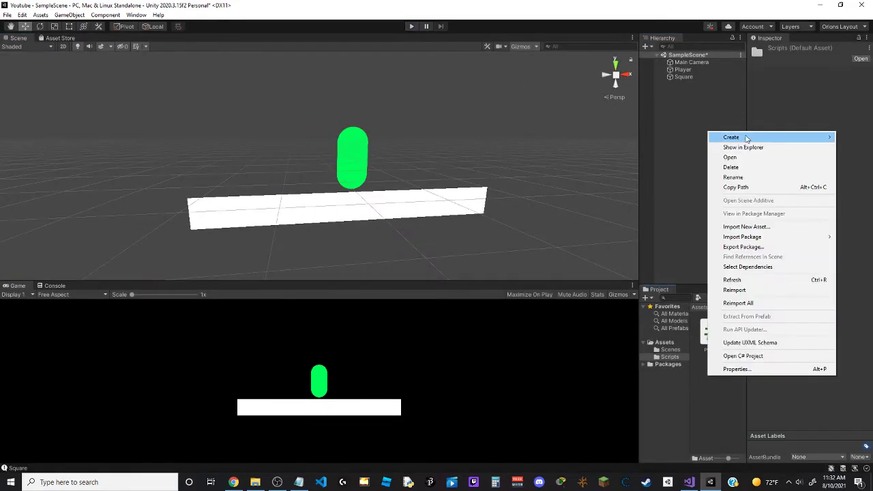
pyautogui.click(678, 95)
pyautogui.rightClick(677, 94)
pyautogui.click(709, 205)
pyautogui.write('SaveManager')
pyautogui.press('Return')
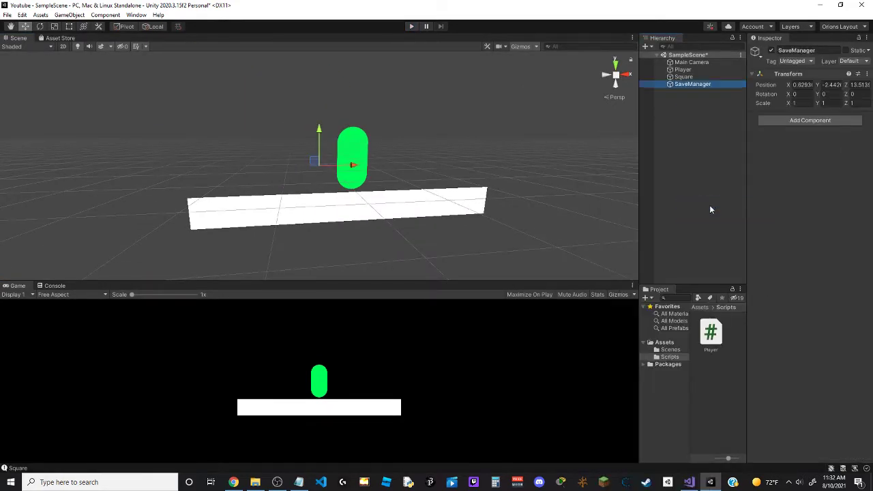
# Create a C# script named SavingM in the Scripts folder and select it
pyautogui.rightClick(717, 402)
pyautogui.moveTo(751, 181)
pyautogui.click(627, 136)
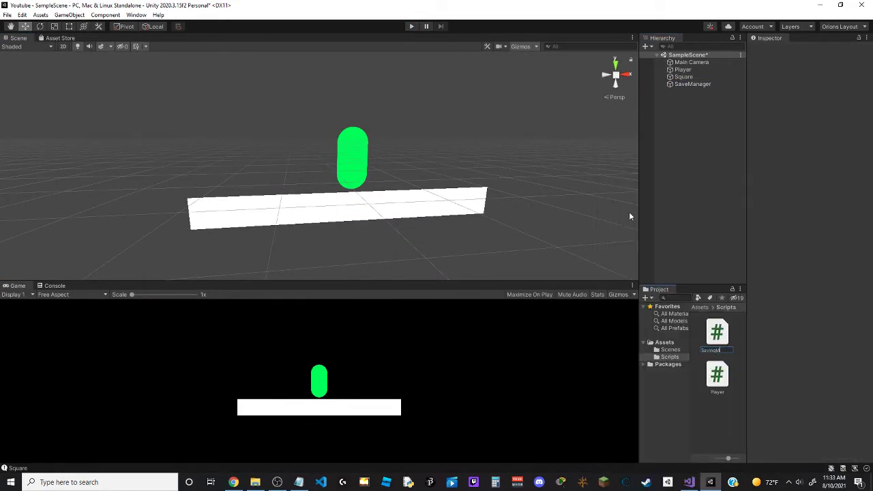
pyautogui.press('Return')
pyautogui.click(722, 375)
# Open SavingM, remove template Start and Update, and add System.IO and binary formatter usings
pyautogui.doubleClick(721, 375)
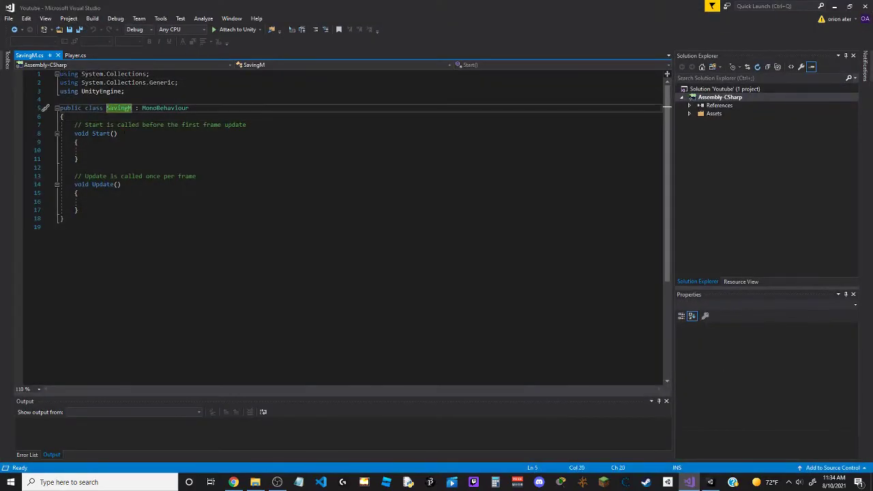
pyautogui.moveTo(196, 176); pyautogui.dragTo(29, 129)
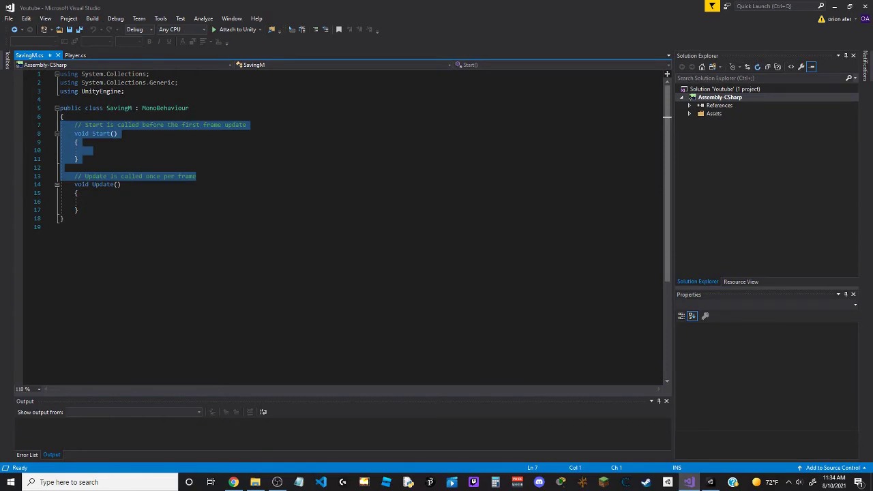
pyautogui.moveTo(247, 125); pyautogui.dragTo(78, 210)
pyautogui.press('Delete')
pyautogui.click(178, 81)
pyautogui.press('Return')
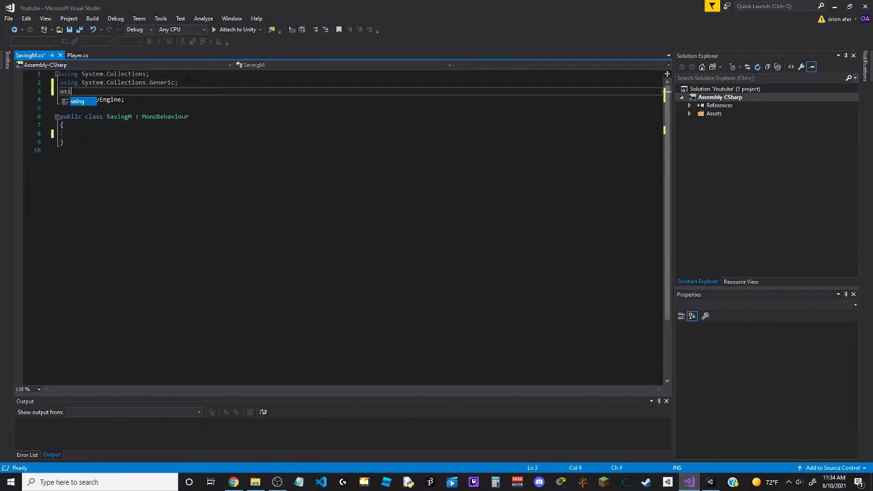
pyautogui.write('using System.IO;')
pyautogui.press('Return')
pyautogui.write('using System.')
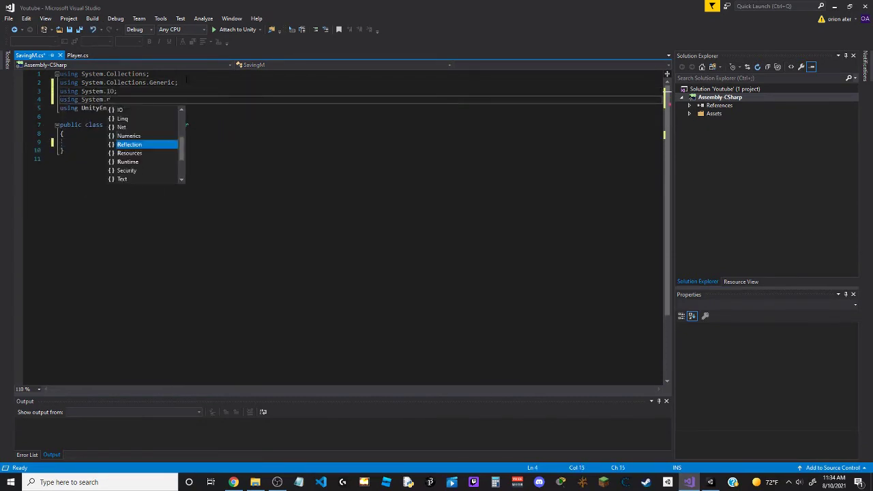
pyautogui.write('Runtime.Serialization.Formatters.Binary;')
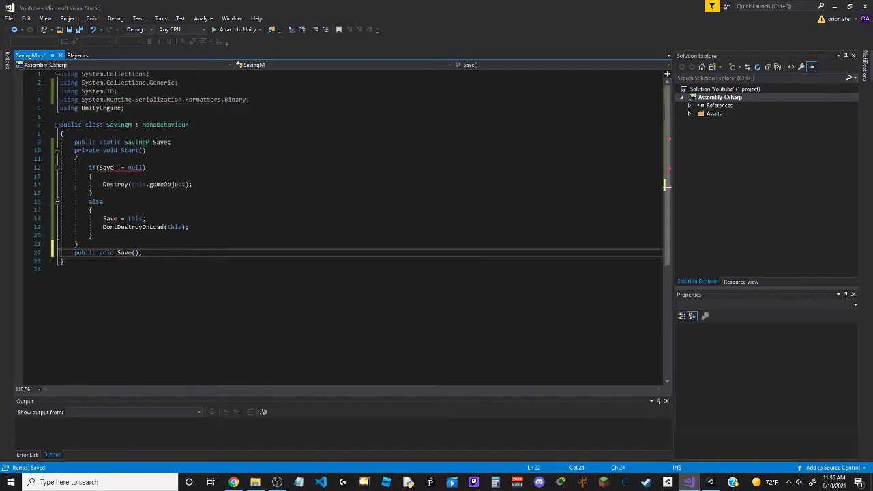
pyautogui.write('{')
# Rename the save method to SaveGame and add a [Serializable] attribute below the class
pyautogui.click(133, 252)
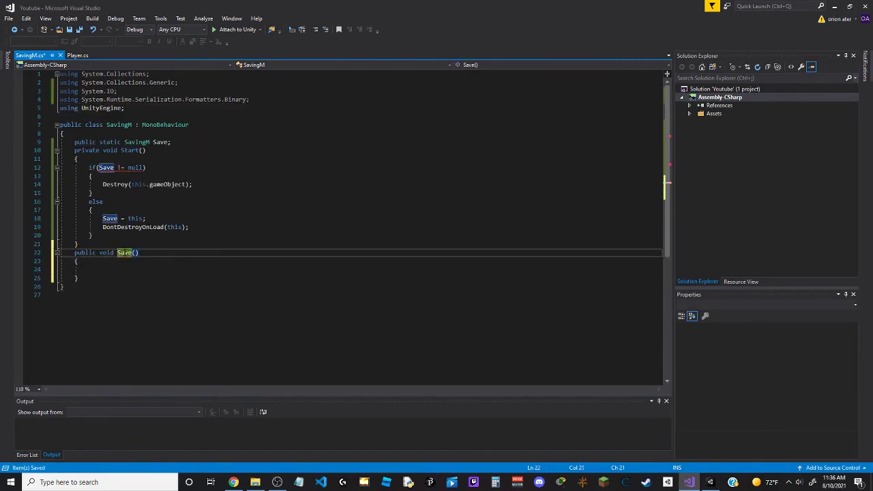
pyautogui.write('Game')
pyautogui.press('Down')
pyautogui.press('Down')
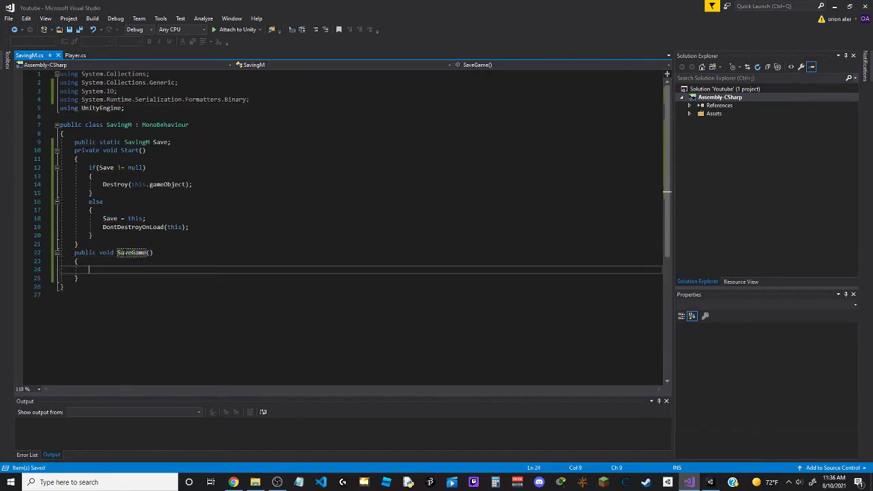
pyautogui.click(49, 298)
pyautogui.write('[')
pyautogui.moveTo(178, 83); pyautogui.dragTo(19, 60)
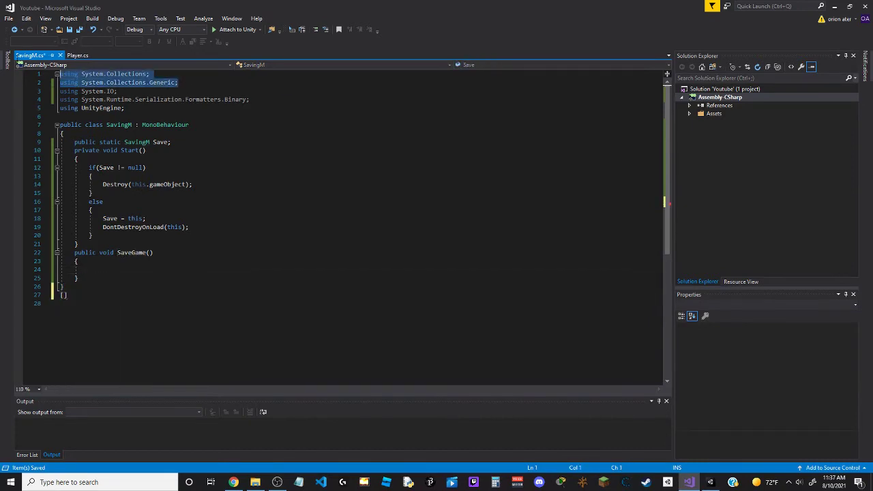
pyautogui.write('using')
pyautogui.hotkey('ctrl', 'z')
pyautogui.click(63, 286)
pyautogui.write('Serializable')
pyautogui.press('Return')
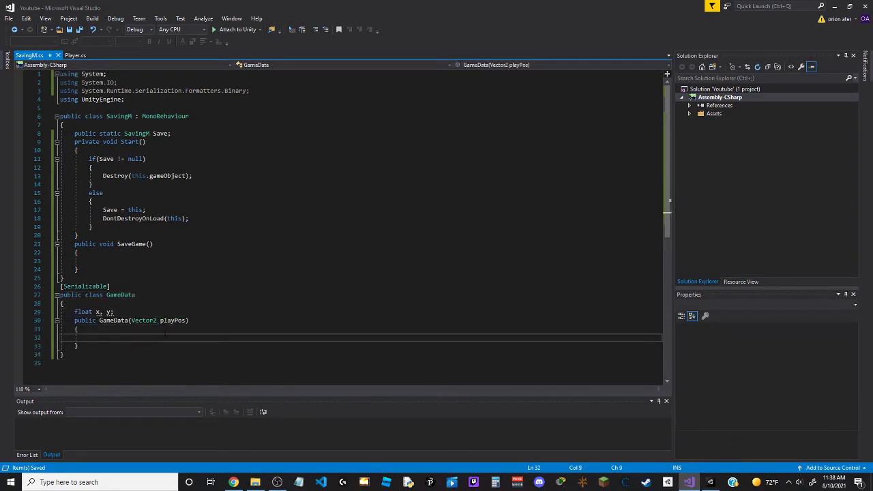
# Add string fields for the save path and the game data file
pyautogui.click(194, 133)
pyautogui.press('Return')
pyautogui.write('st')
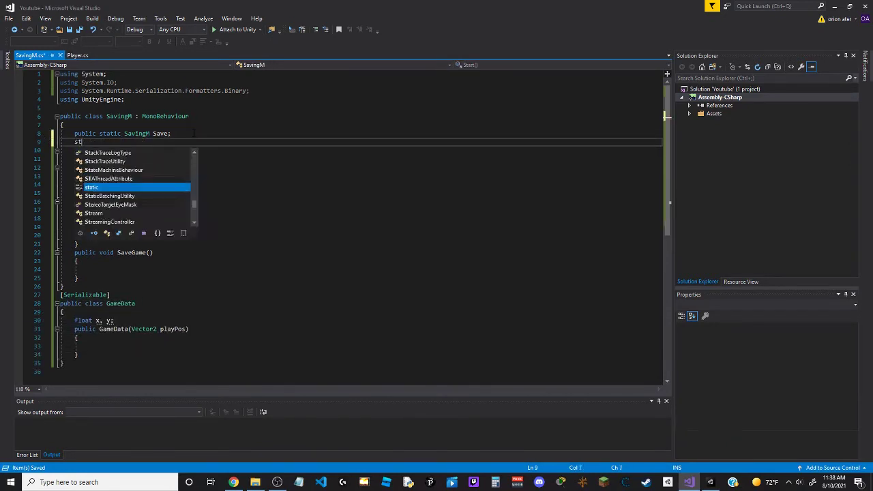
pyautogui.write('ring path;')
pyautogui.press('Return')
pyautogui.write('str')
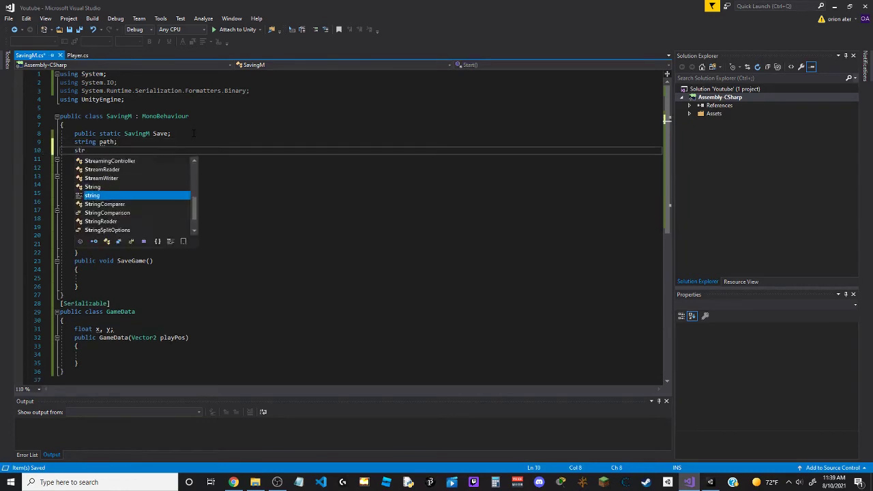
pyautogui.write('ing game')
pyautogui.click(194, 133)
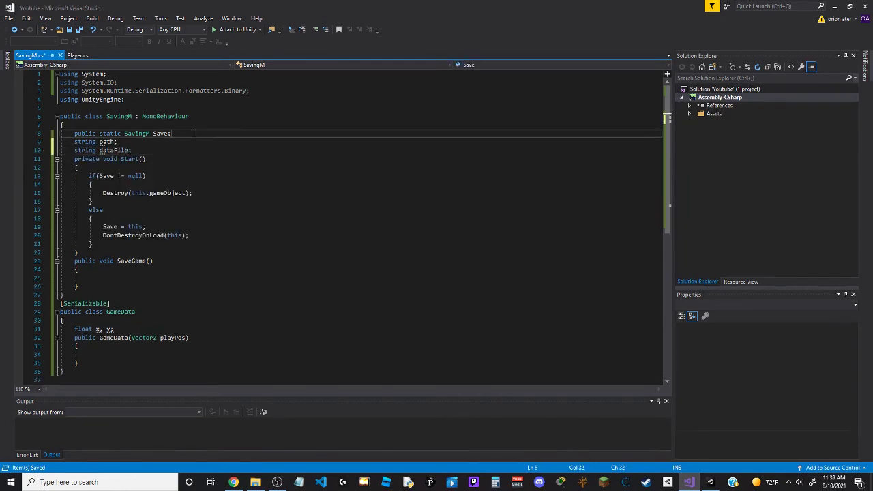
# Add a public GameData LoadGame() stub that returns null
pyautogui.click(182, 286)
pyautogui.press('Return')
pyautogui.write('public GameData LoadGame()')
# Set path = Application.dataPath in Start and begin assigning the dataFile value
pyautogui.press('Return')
pyautogui.write('return null;')
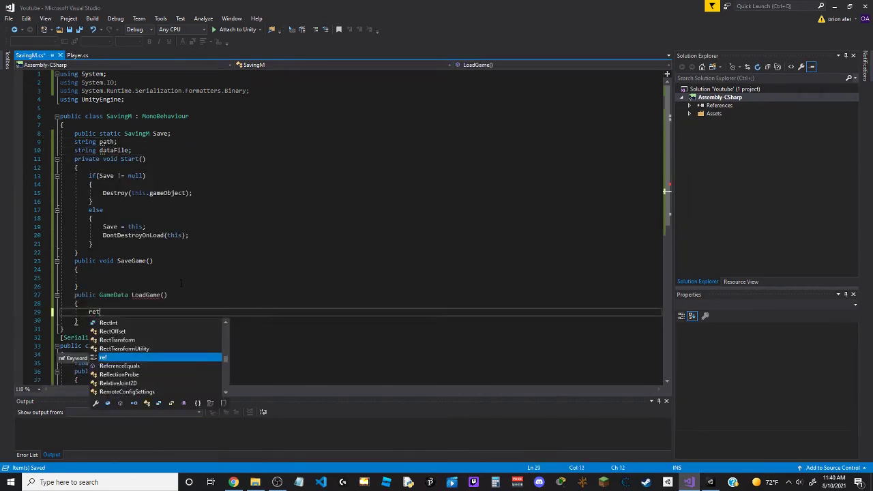
pyautogui.hotkey('ctrl', 'Return')
pyautogui.click(117, 244)
pyautogui.press('Return')
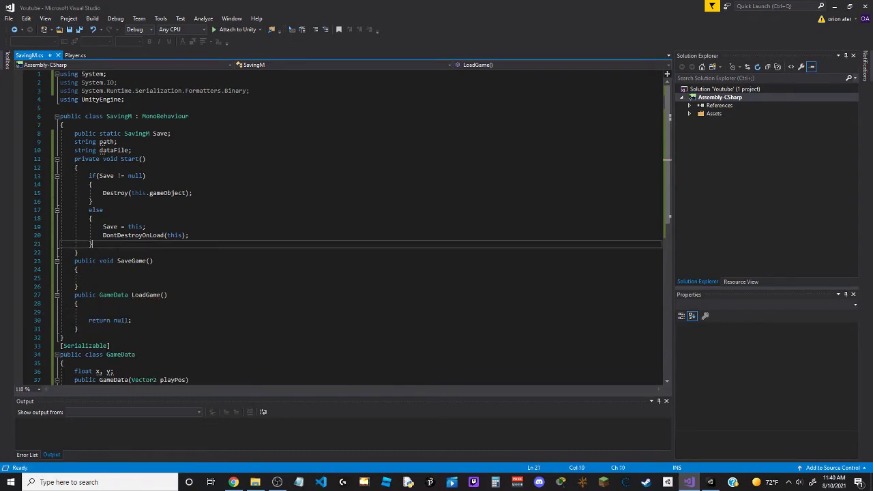
pyautogui.write('path = Application.dataPath;')
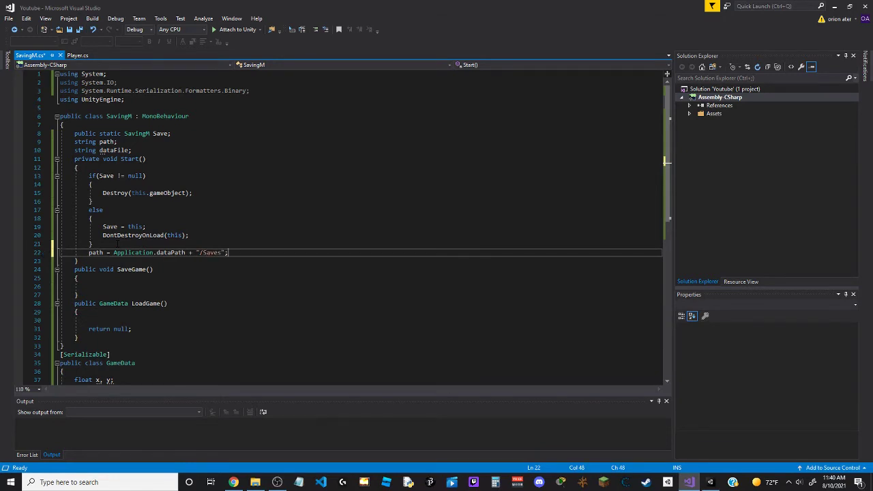
pyautogui.click(128, 150)
pyautogui.write('= "/Game.dat')
pyautogui.write('if(Directory.Exists(')
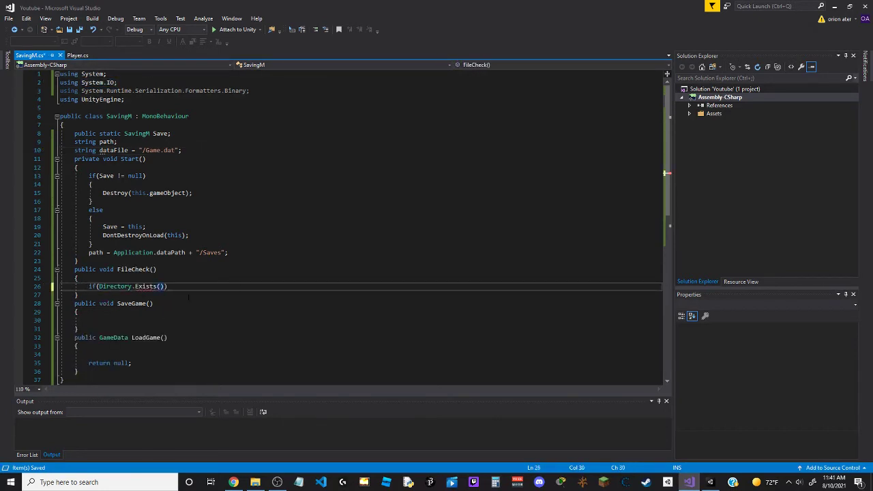
# Make FileCheck create the missing save folder with Directory.CreateDirectory(path)
pyautogui.write('path')
pyautogui.press('Return')
pyautogui.write('{')
pyautogui.press('Return')
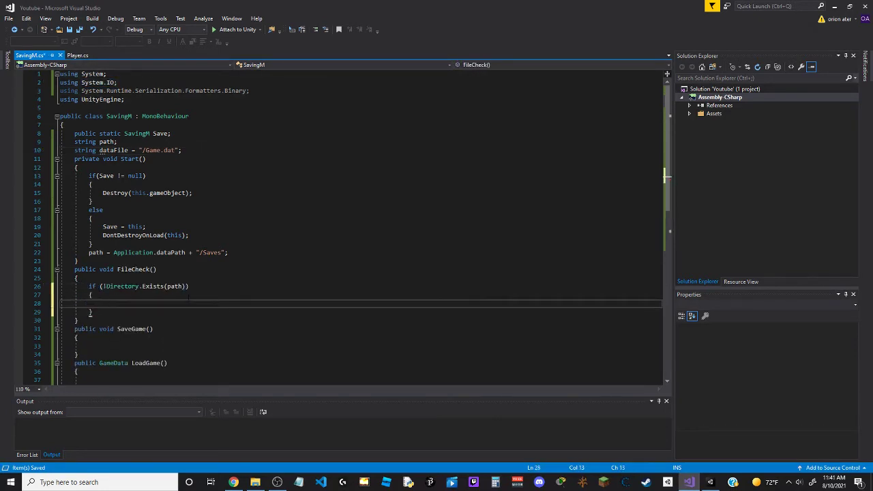
pyautogui.write('Directory.CreateDirectory(path);')
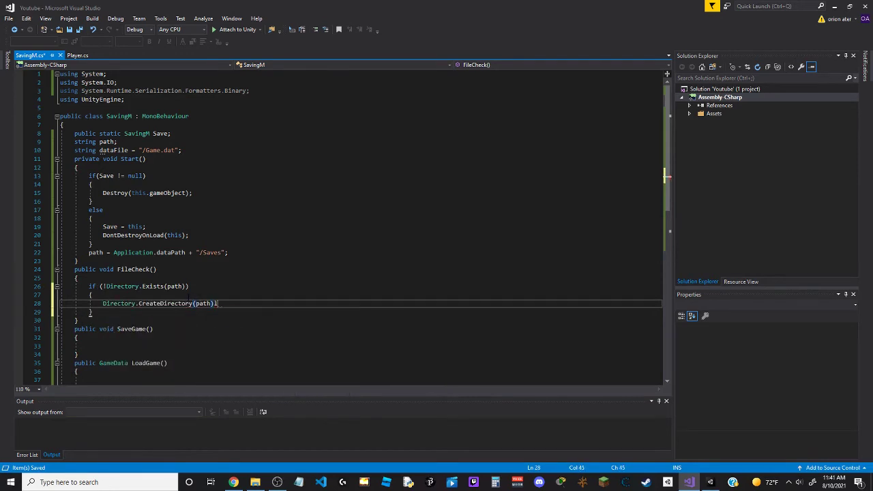
# Add a File.Exists(path + dataFile) if/else check to SaveGame and copy it into LoadGame
pyautogui.click(89, 346)
pyautogui.write('if(!')
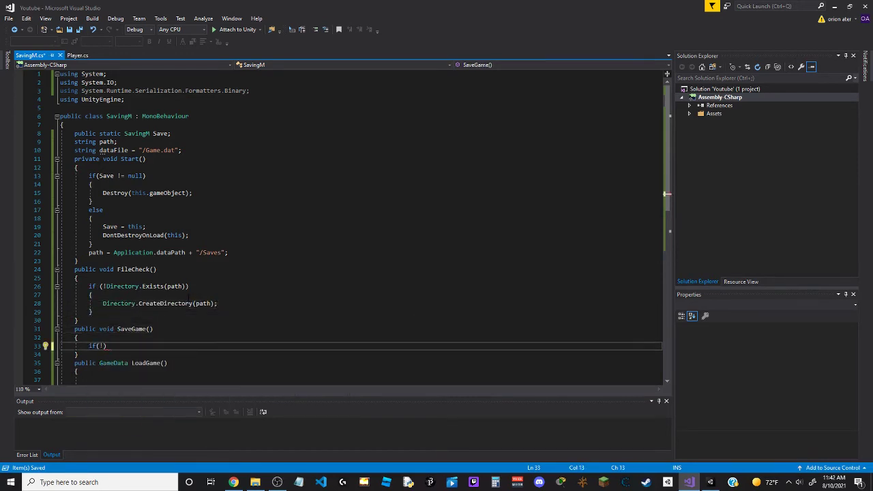
pyautogui.write('File.Exists(path + dataFile')
pyautogui.write(')) {  } else {')
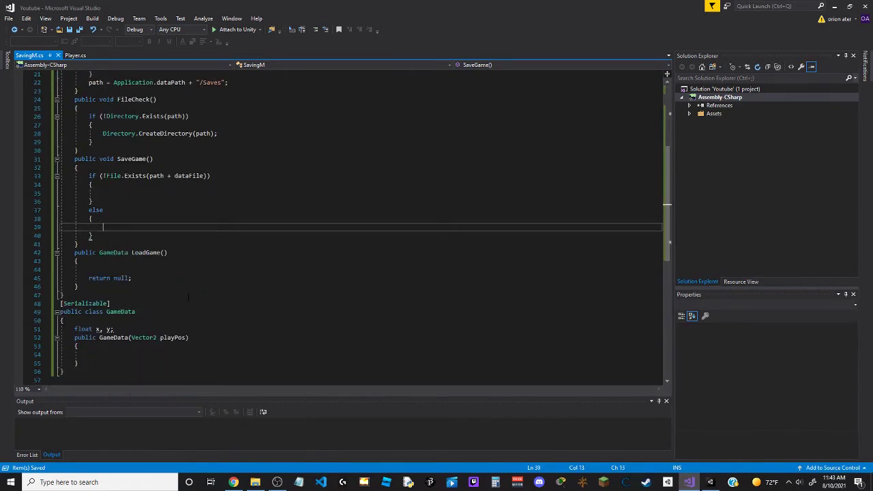
pyautogui.moveTo(60, 176); pyautogui.dragTo(93, 202)
pyautogui.hotkey('ctrl', 'c')
pyautogui.click(89, 269)
pyautogui.hotkey('ctrl', 'v')
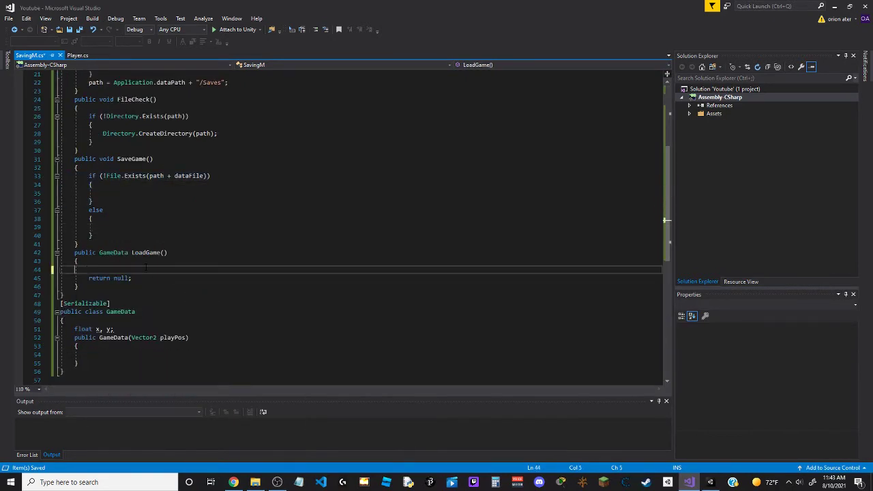
# Store playPos.x and playPos.y as x and y in the GameData constructor
pyautogui.scroll(-4, 121, 276)
pyautogui.click(88, 277)
pyautogui.write('this')
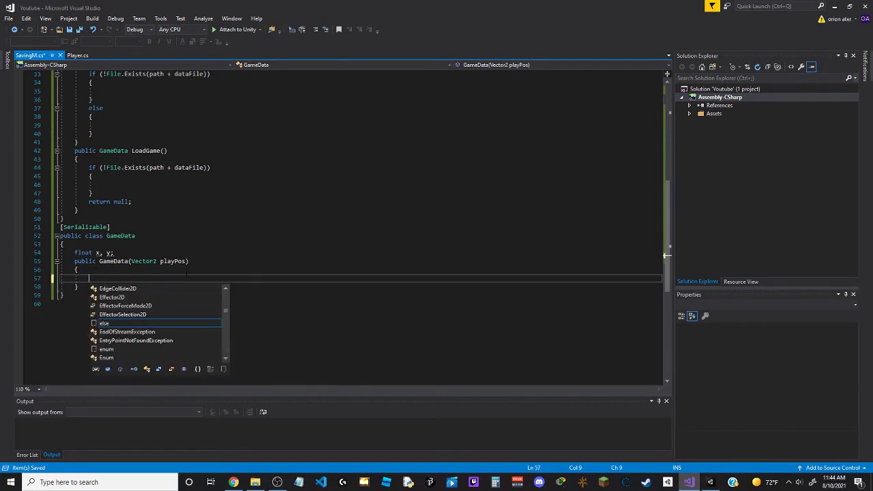
pyautogui.write('.x = playPos.x;')
pyautogui.press('Return')
pyautogui.press('Up')
pyautogui.press('Home')
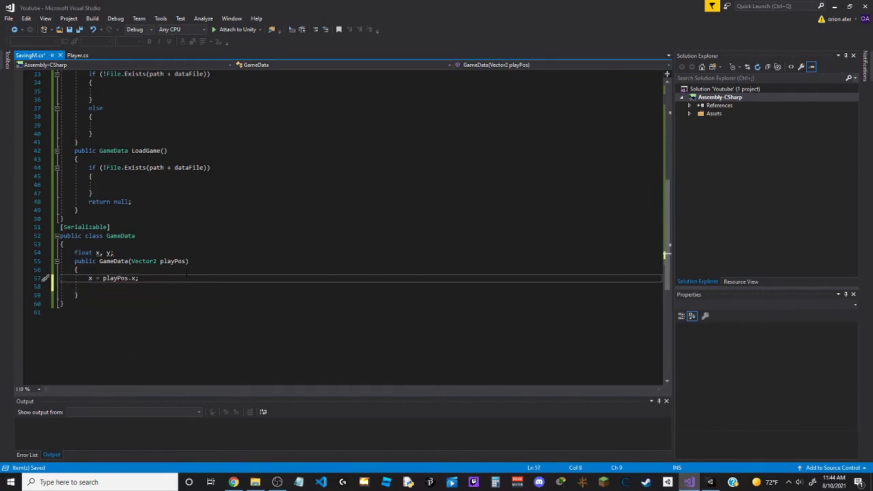
pyautogui.press('Down')
pyautogui.write('y = playPos.y;')
pyautogui.scroll(4, 341, 225)
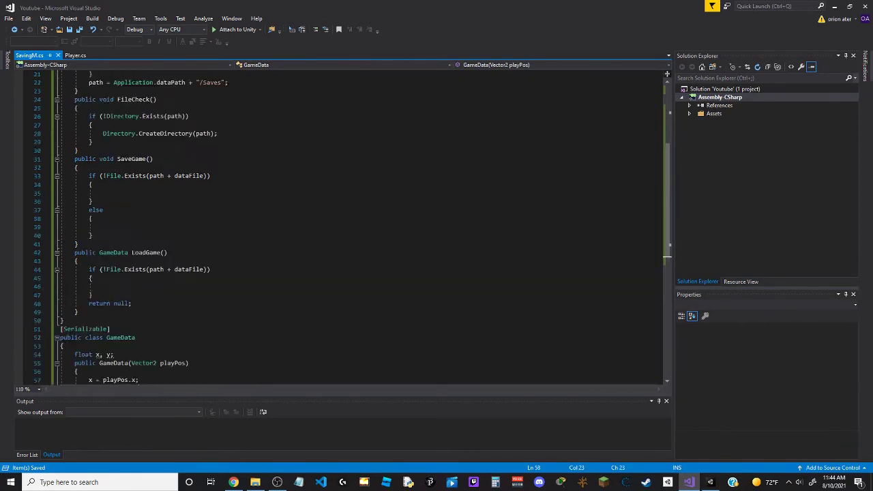
pyautogui.scroll(-3, 156, 310)
# In Player.cs, undo the stray GameD, start an Input.GetKeyDown check after the jump block, and save
pyautogui.click(75, 54)
pyautogui.scroll(-4, 156, 310)
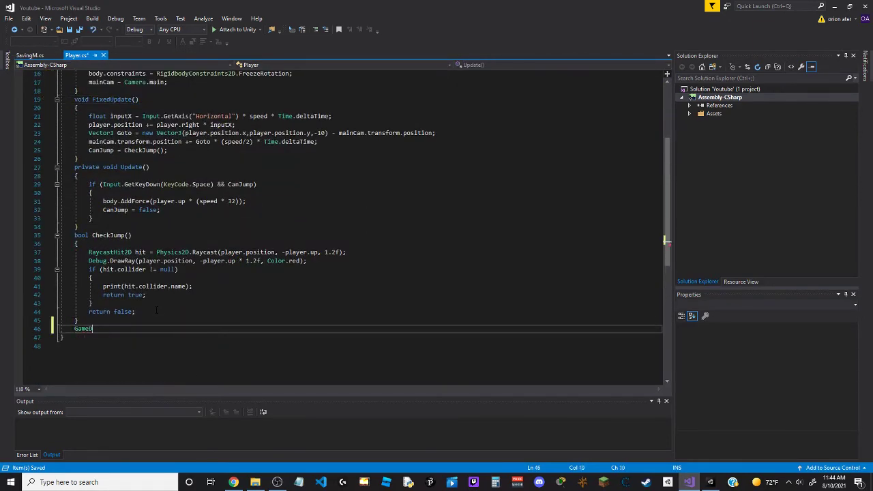
pyautogui.hotkey('ctrl', 'z')
pyautogui.scroll(5, 156, 310)
pyautogui.scroll(-4, 205, 304)
pyautogui.scroll(4, 225, 299)
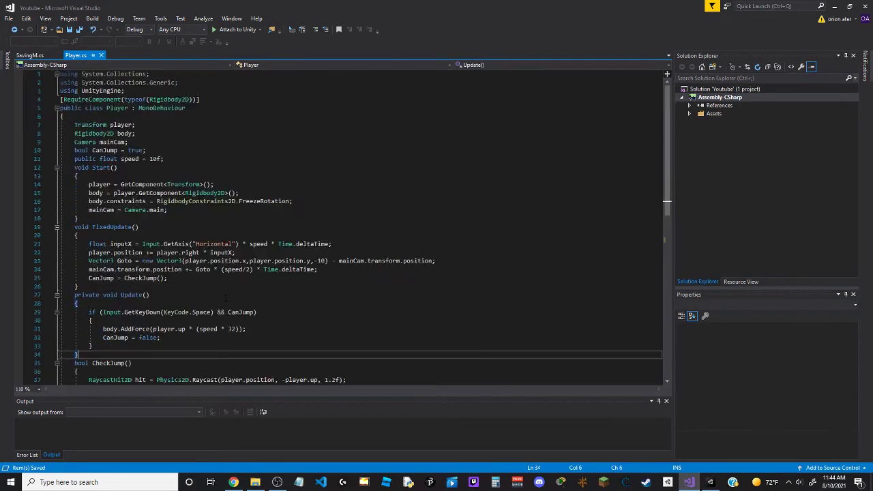
pyautogui.click(154, 342)
pyautogui.press('Return')
pyautogui.write('if(')
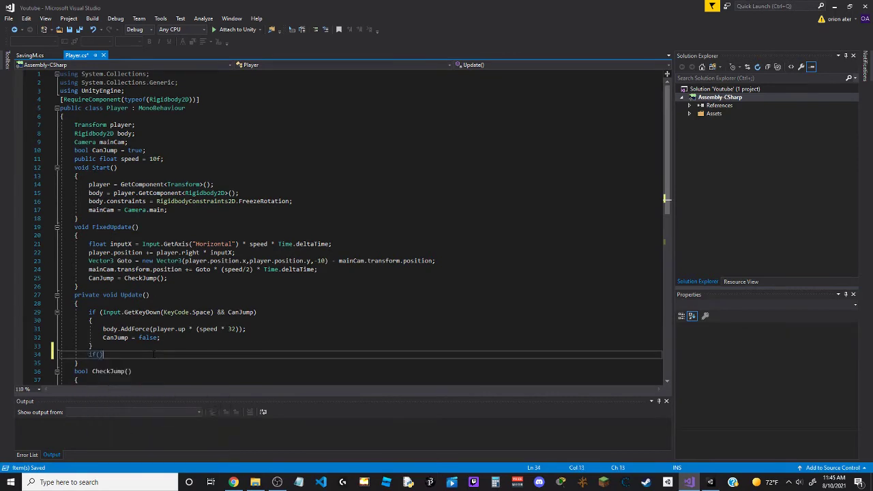
pyautogui.write('Input.get')
pyautogui.write("KeyDown('j")
pyautogui.hotkey('ctrl', 's')
# Switch to SavingM.cs and go to the FileCheck method and Start
pyautogui.click(30, 54)
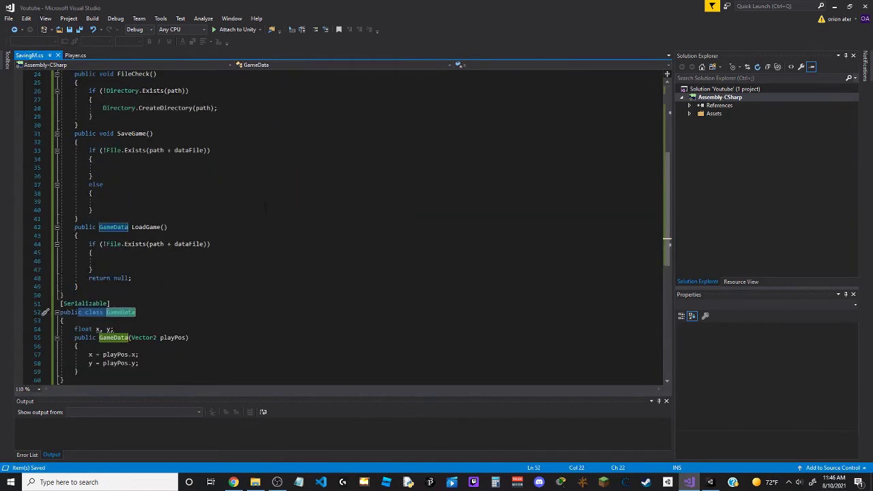
pyautogui.scroll(3, 341, 225)
pyautogui.scroll(2, 341, 225)
pyautogui.scroll(3, 198, 259)
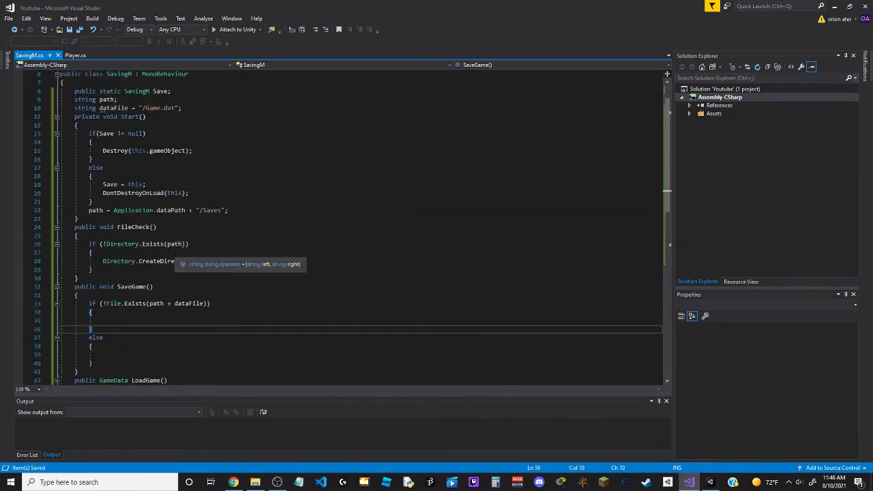
pyautogui.scroll(2, 194, 312)
pyautogui.click(195, 311)
pyautogui.click(220, 295)
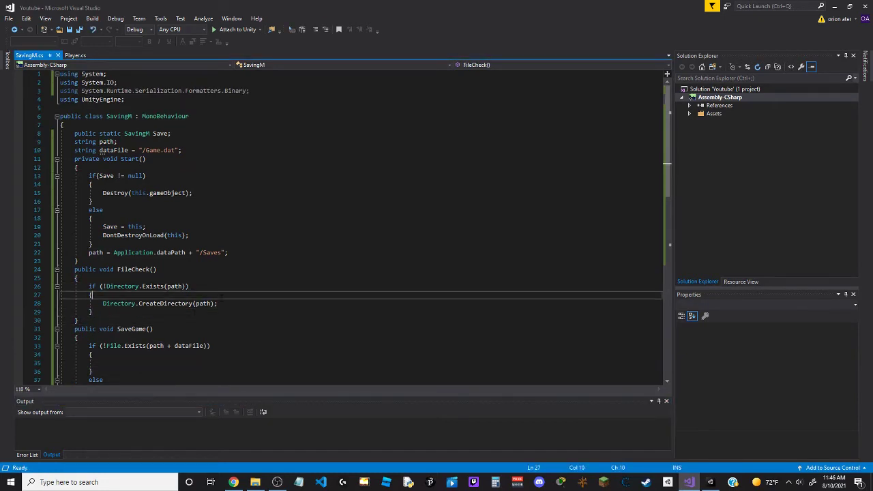
pyautogui.scroll(-2, 273, 225)
pyautogui.scroll(-4, 273, 225)
pyautogui.scroll(2, 273, 225)
# In SaveGame, create a new BinaryFormatter bf and add a GameData savedata parameter
pyautogui.click(157, 226)
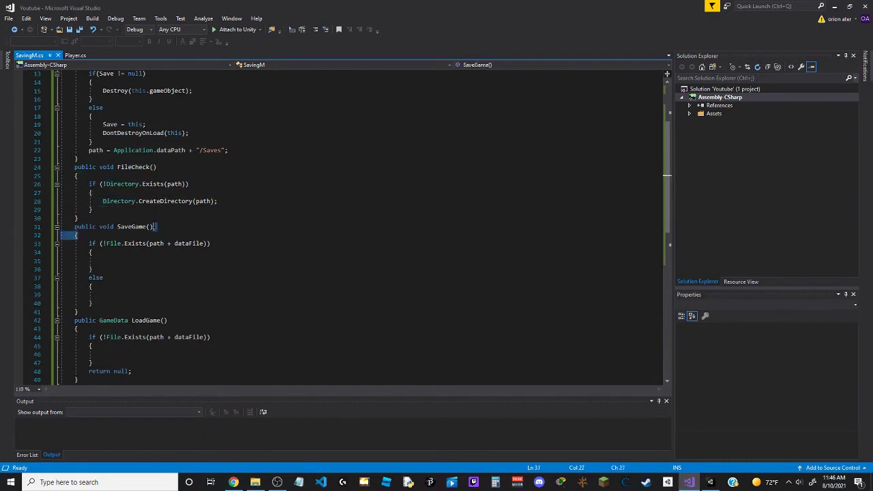
pyautogui.click(92, 210)
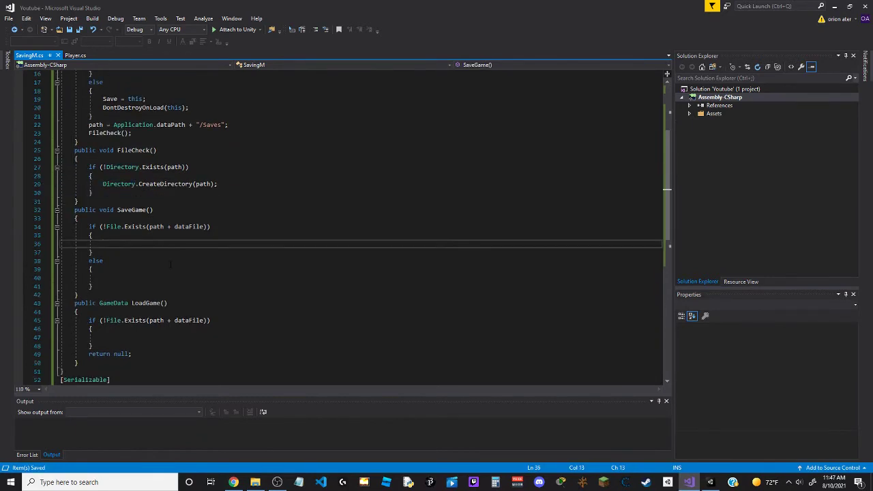
pyautogui.write('BinaryFormatter bf = ')
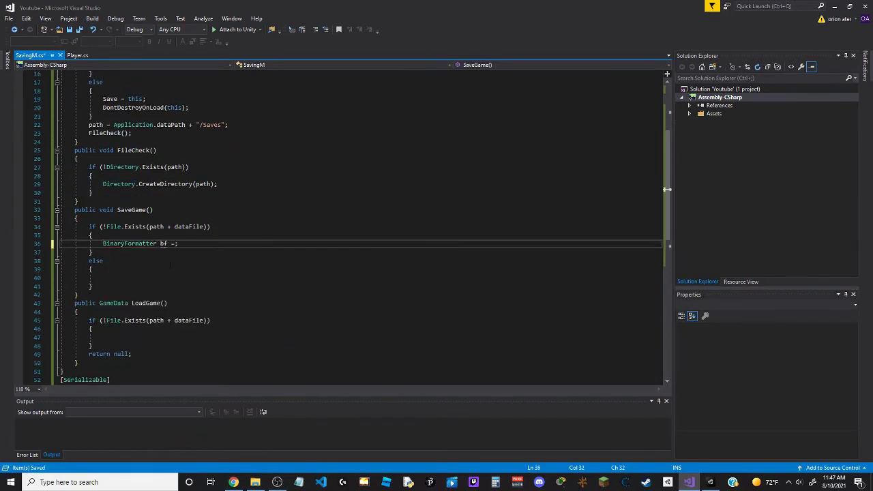
pyautogui.write('new BinaryFormatter')
pyautogui.press('End')
pyautogui.press('Return')
pyautogui.click(244, 244)
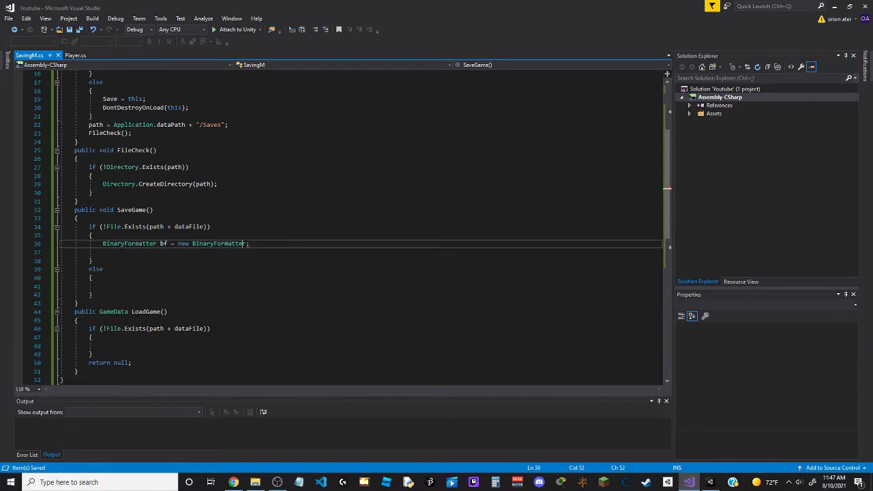
pyautogui.scroll(-3, 342, 225)
pyautogui.click(148, 134)
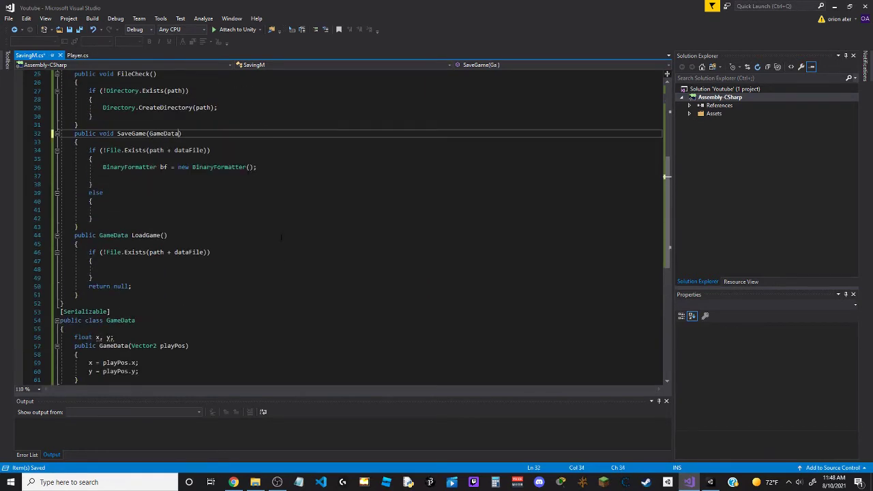
pyautogui.write('GameData savedata')
# Add FileStream file = File.Create(path+dataFile) followed by file.Close();
pyautogui.click(155, 167)
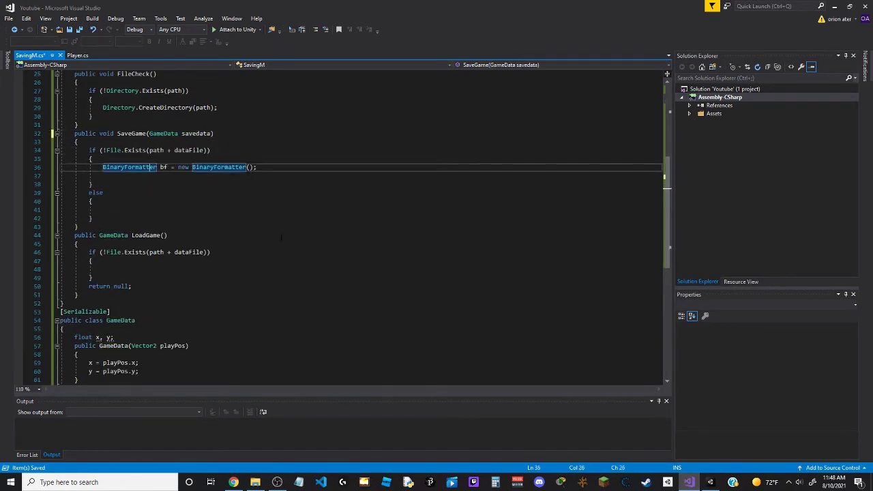
pyautogui.press('Down')
pyautogui.write('FileStream')
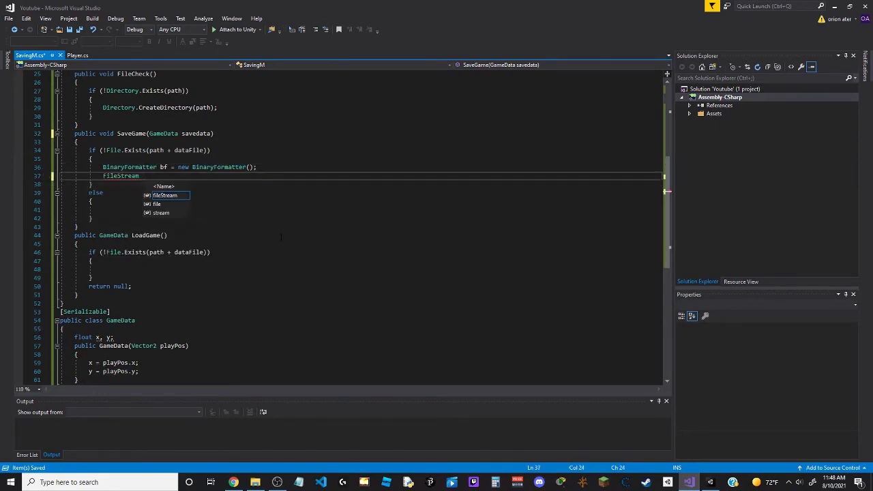
pyautogui.write(' file = File.')
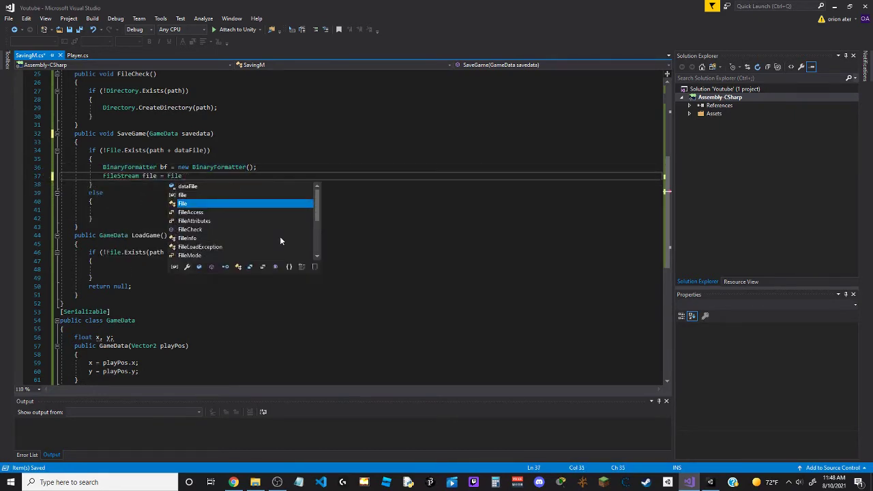
pyautogui.write('Create();')
pyautogui.scroll(5, 281, 236)
pyautogui.write('path+dataFile')
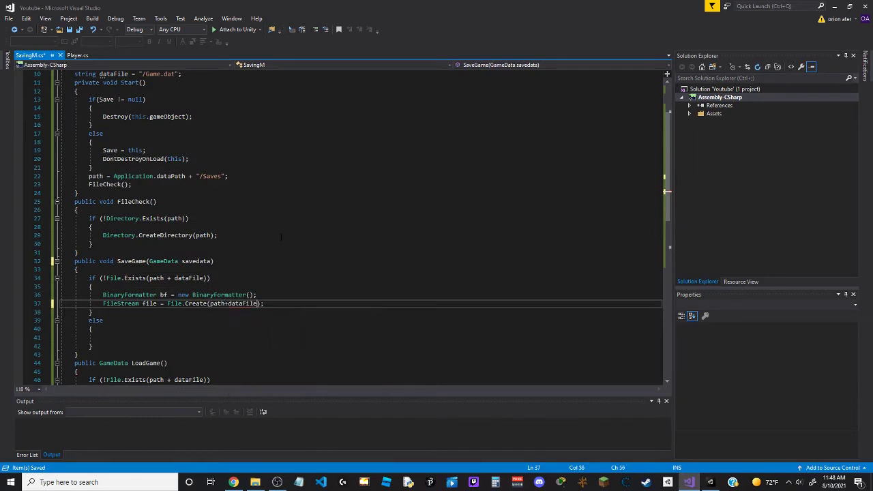
pyautogui.write(',')
pyautogui.press('BackSpace')
pyautogui.press('BackSpace')
pyautogui.press('End')
pyautogui.press('Return')
pyautogui.write('file.')
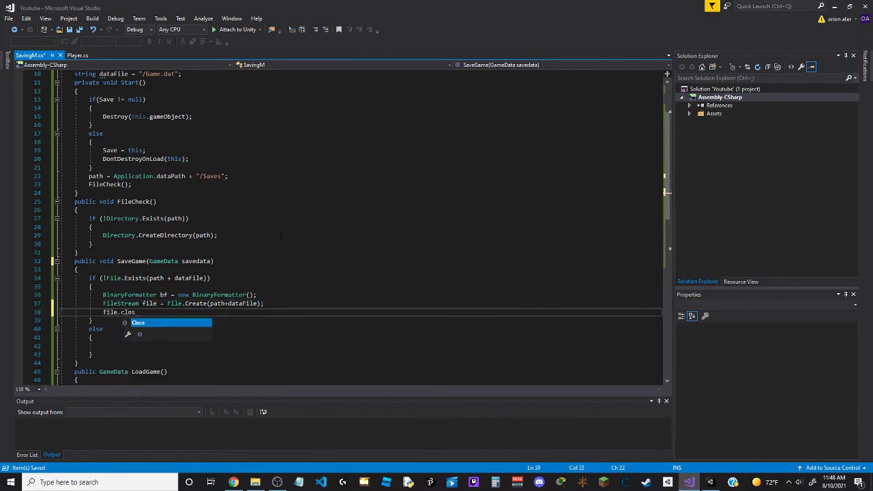
pyautogui.write('Close();')
# Insert a line before file.Close() and begin the serialize call using savedata
pyautogui.press('Up')
pyautogui.press('End')
pyautogui.press('Return')
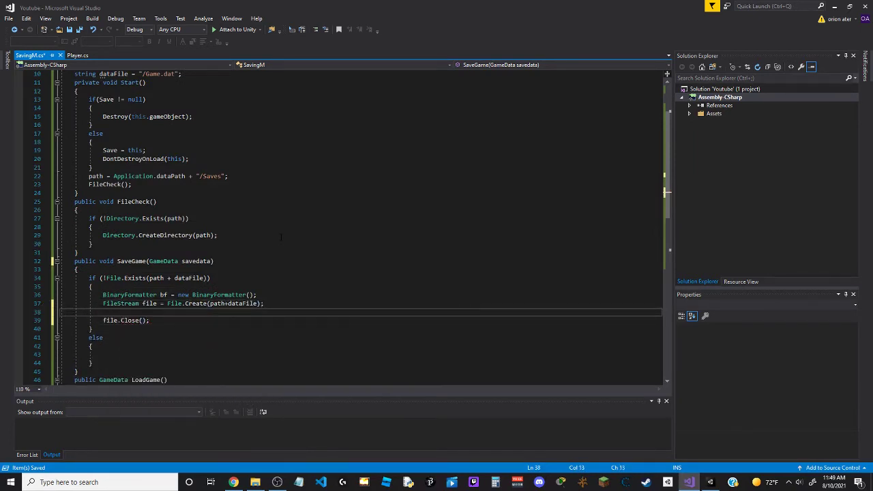
pyautogui.write('sa')
pyautogui.press('Tab')
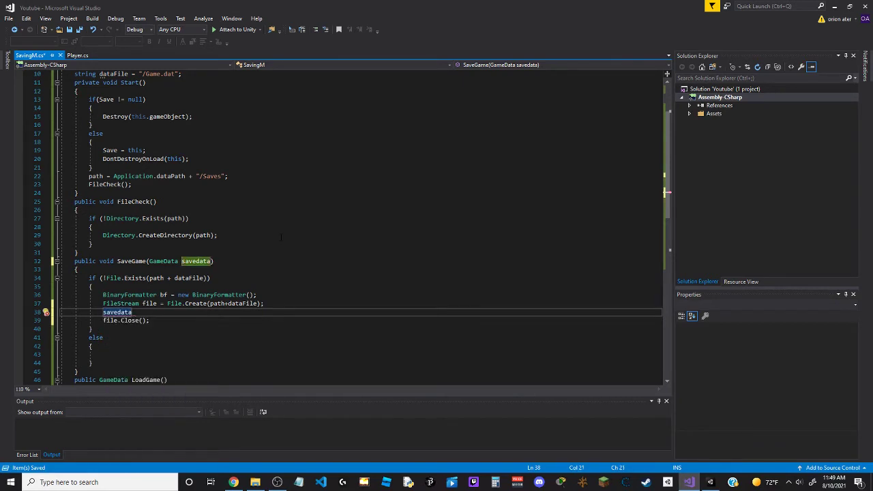
pyautogui.press('BackSpace')
pyautogui.write('bf.Serialize(')
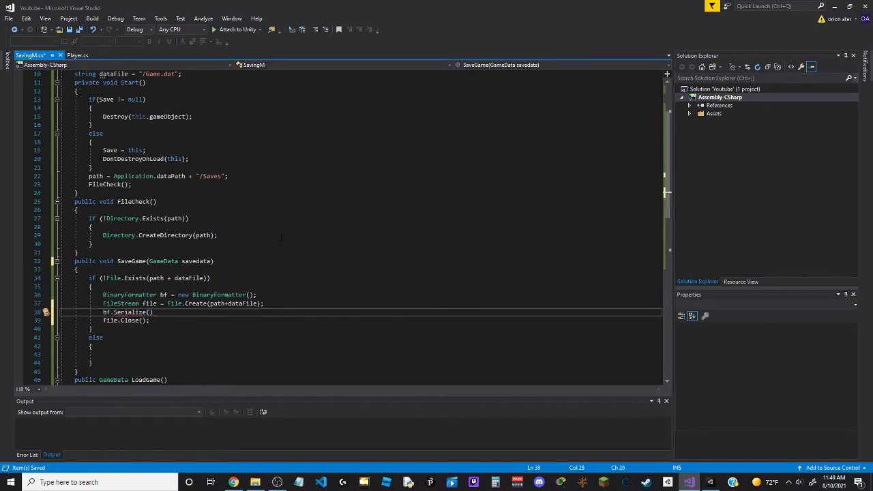
pyautogui.write('savedata,')
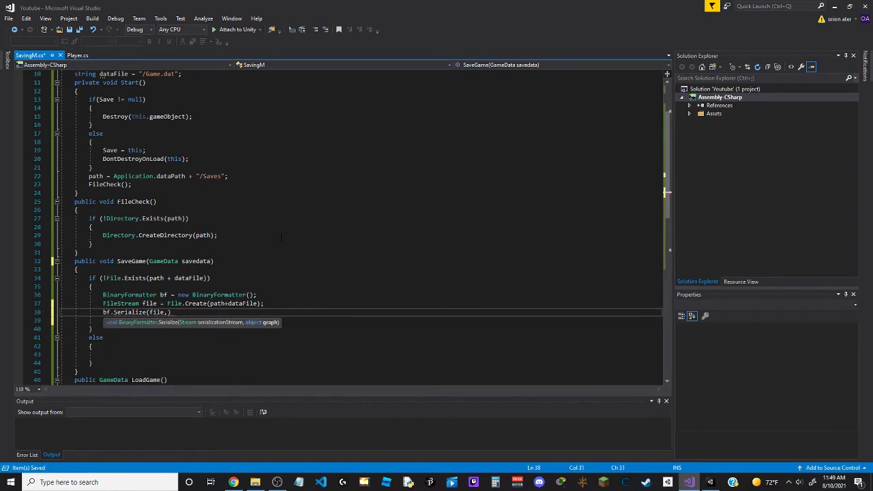
pyautogui.write(' e;')
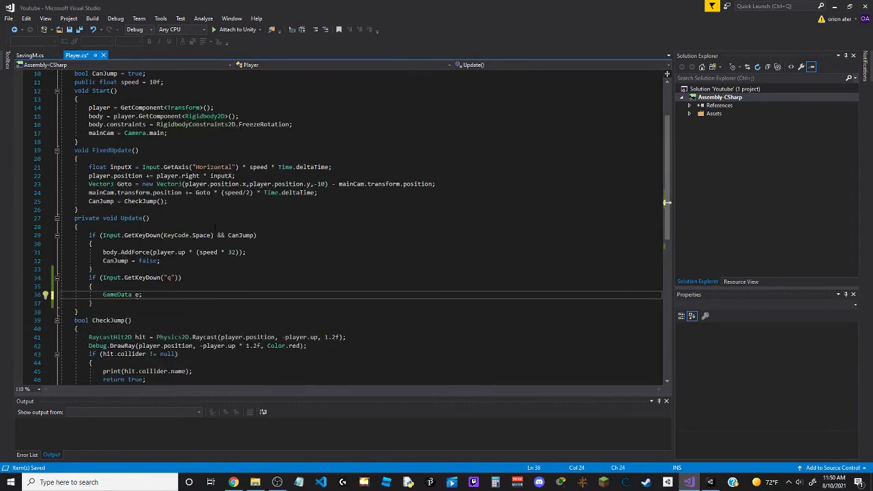
pyautogui.write(' = new GameData(transform.position')
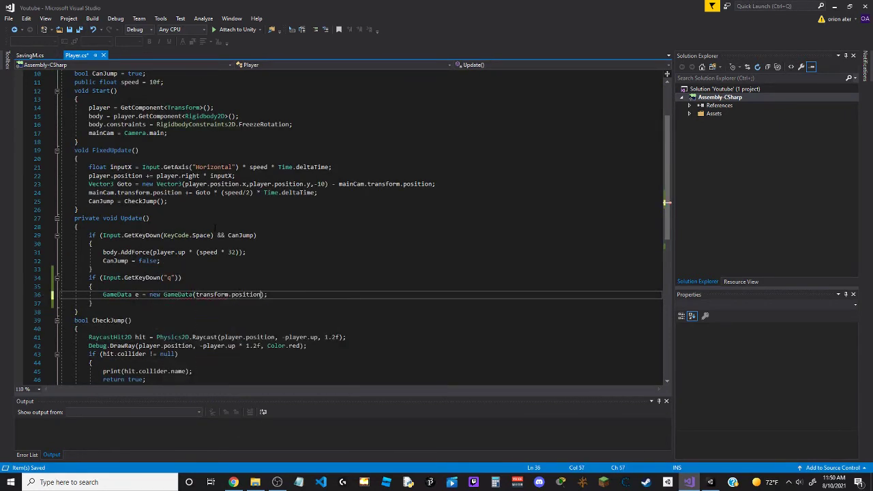
# In the Q key block, call SavingM.Save.SaveGame(e) after creating the GameData
pyautogui.press('Return')
pyautogui.write('SavingM.Save.')
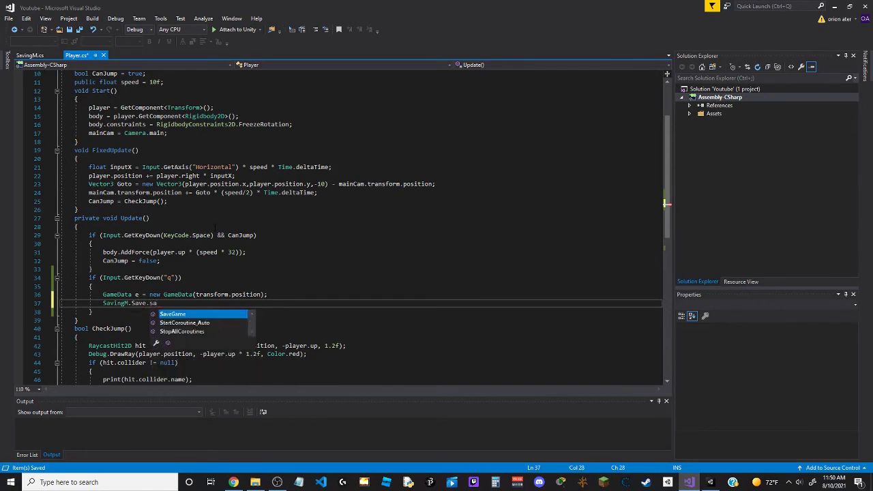
pyautogui.write('SaveGame(e);')
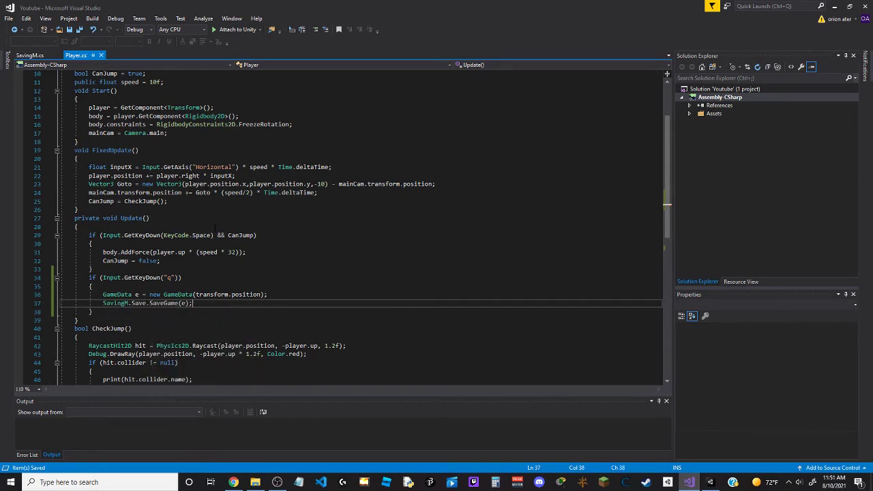
pyautogui.click(109, 311)
pyautogui.press('Return')
# Add an if(Input.GetKeyDown("e")) block and copy the GameData and SaveGame lines into it
pyautogui.write('if(Input.GetKeyDown("e')
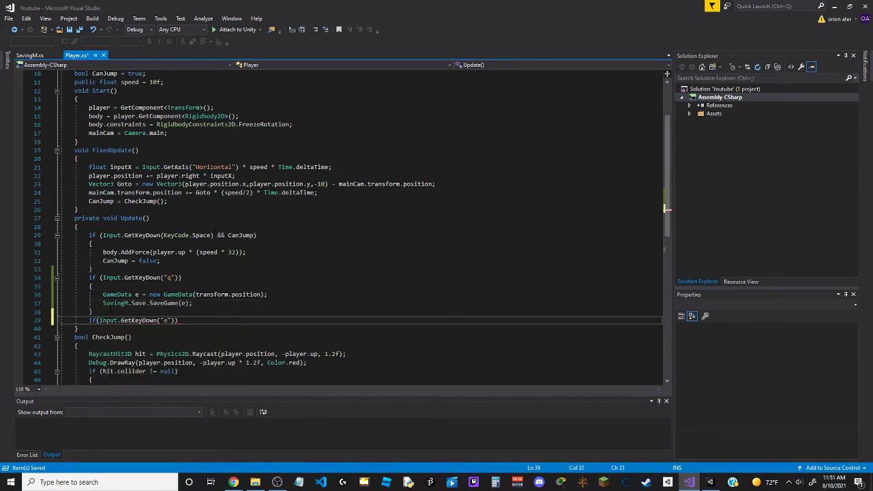
pyautogui.press('Return')
pyautogui.write('{')
pyautogui.press('Return')
pyautogui.moveTo(60, 294); pyautogui.dragTo(193, 303)
pyautogui.hotkey('ctrl', 'c')
pyautogui.click(273, 337)
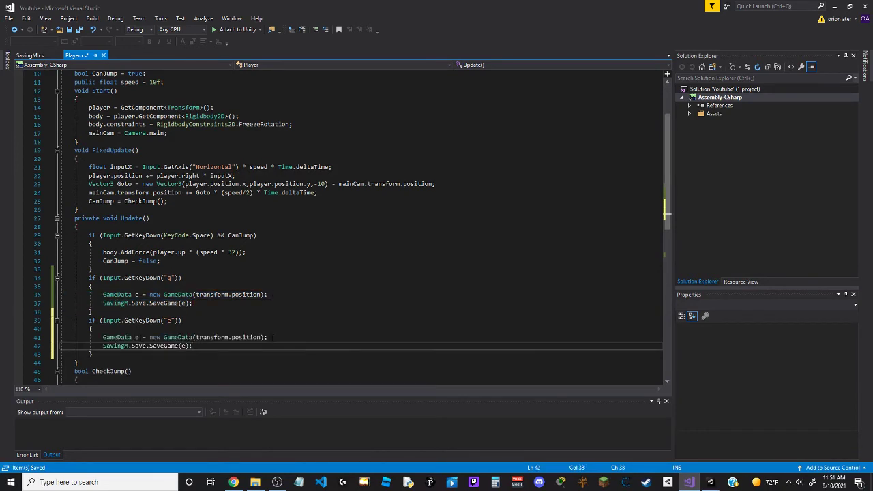
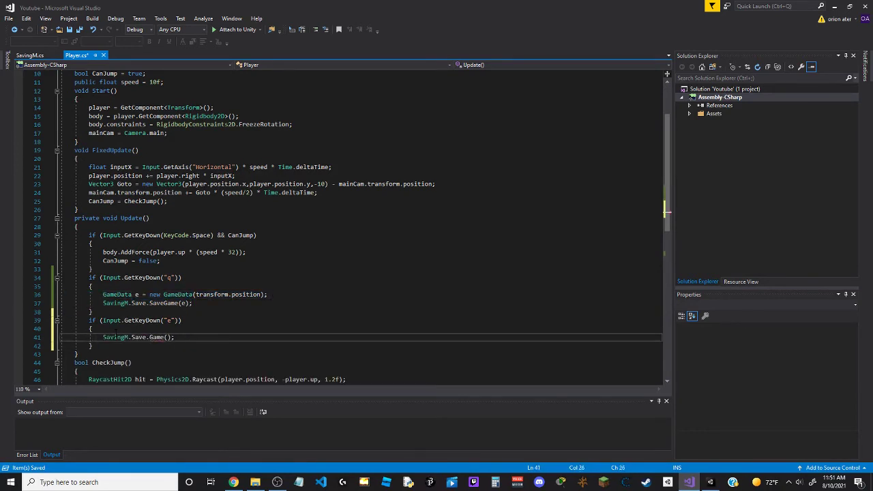
# Prefix the SavingM.Save.LoadGame() call on line 41 with a GameData variable named 'a'
pyautogui.press('Home')
pyautogui.write('GameData a ')
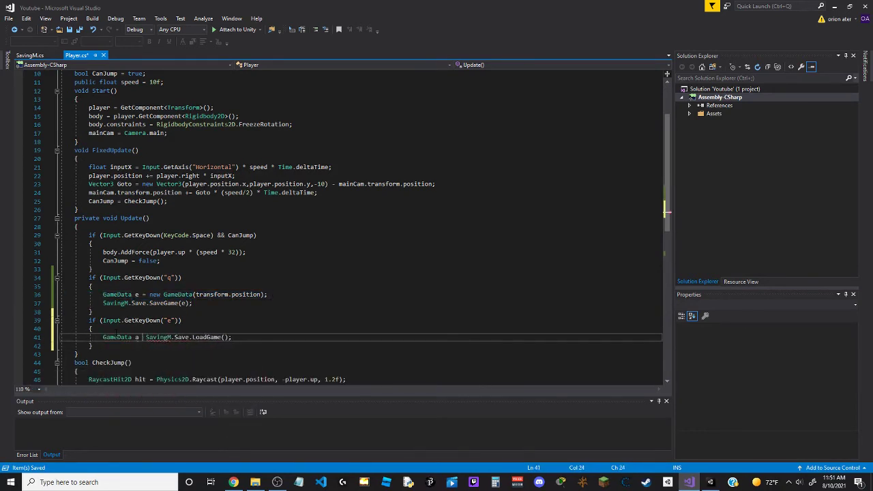
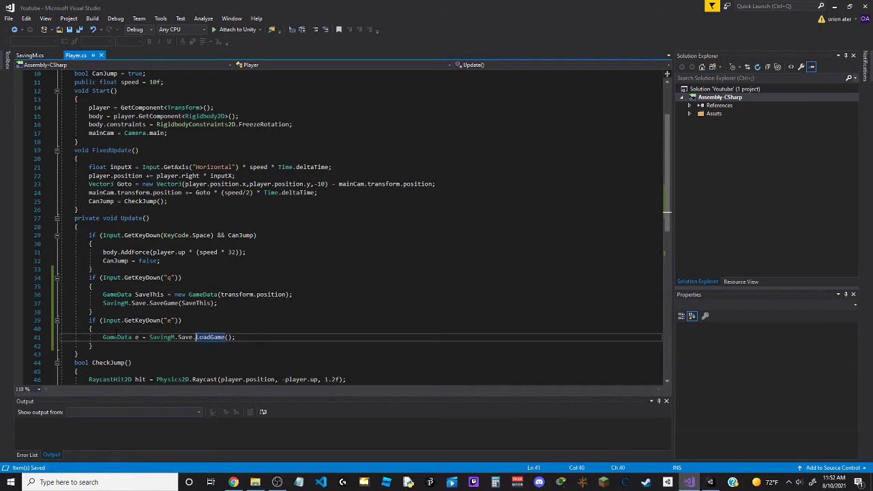
# Rename the load result to PlayerData and make room for a new method above CheckJump
pyautogui.write('PlayerData')
pyautogui.press('End')
pyautogui.press('Return')
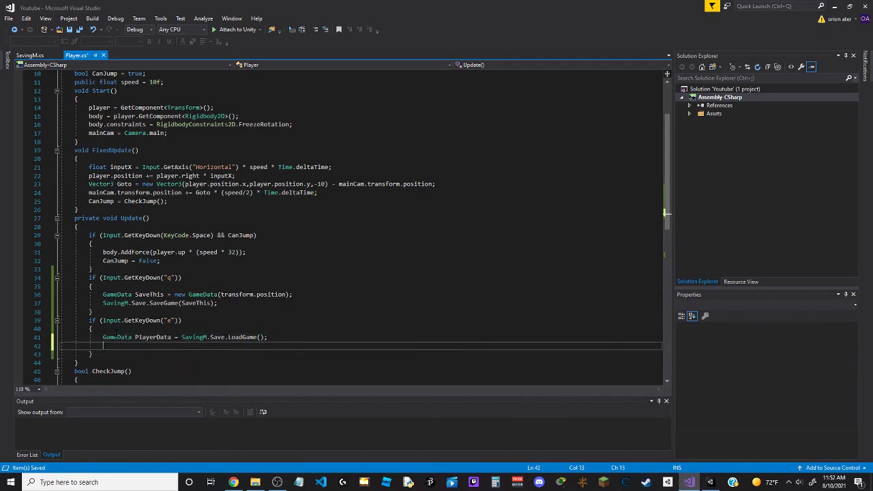
pyautogui.scroll(-6, 164, 260)
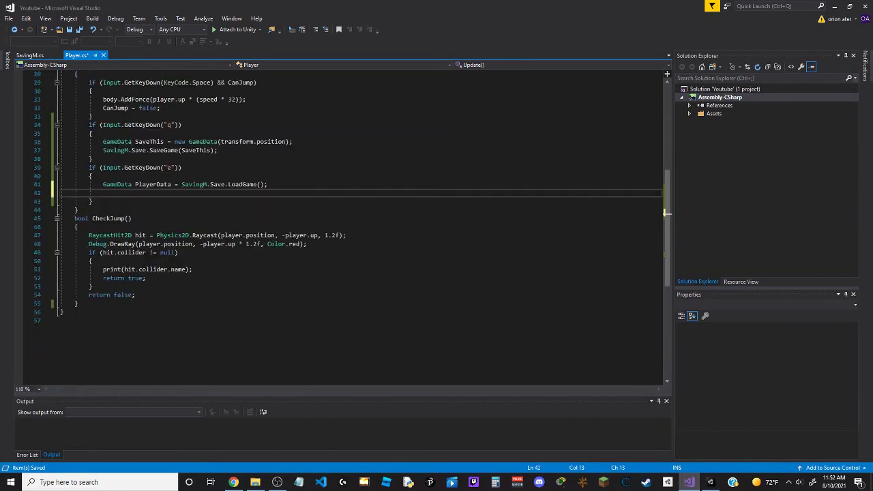
pyautogui.click(81, 209)
pyautogui.press('Return')
# Write void Convert(GameData data) setting player.position = new Vector2(data.x, data.y)
pyautogui.write('void Convert(G')
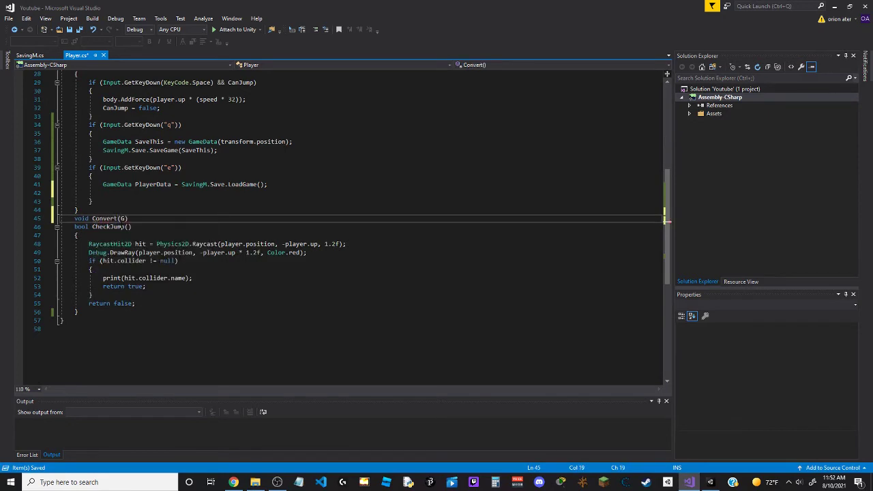
pyautogui.write('ameData data')
pyautogui.press('End')
pyautogui.press('Return')
pyautogui.write('{')
pyautogui.press('Return')
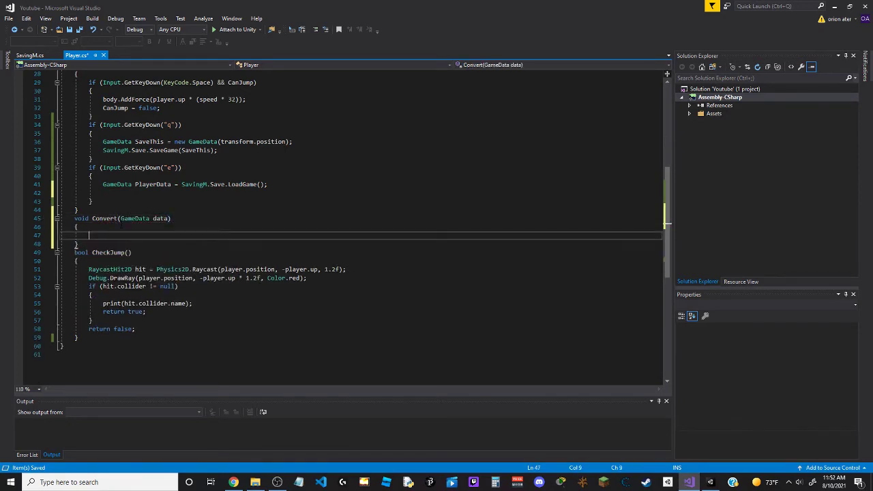
pyautogui.write('player.position = new Vector2')
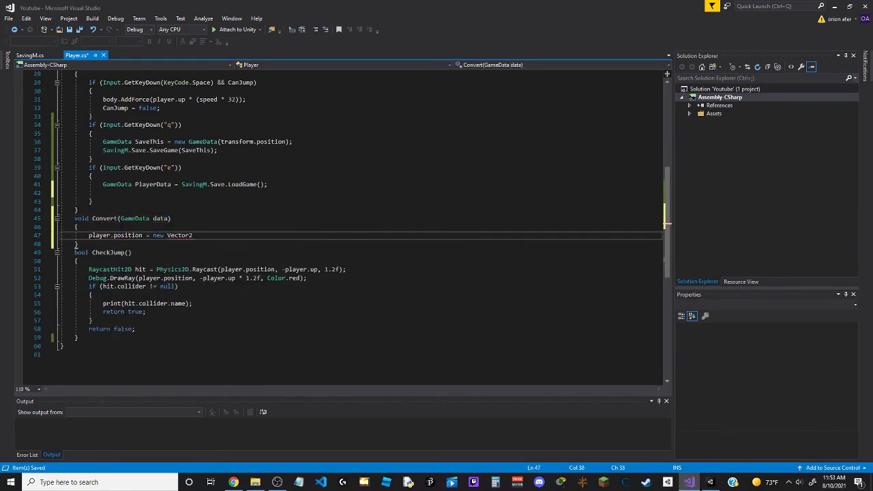
pyautogui.write('(data.')
pyautogui.write('x')
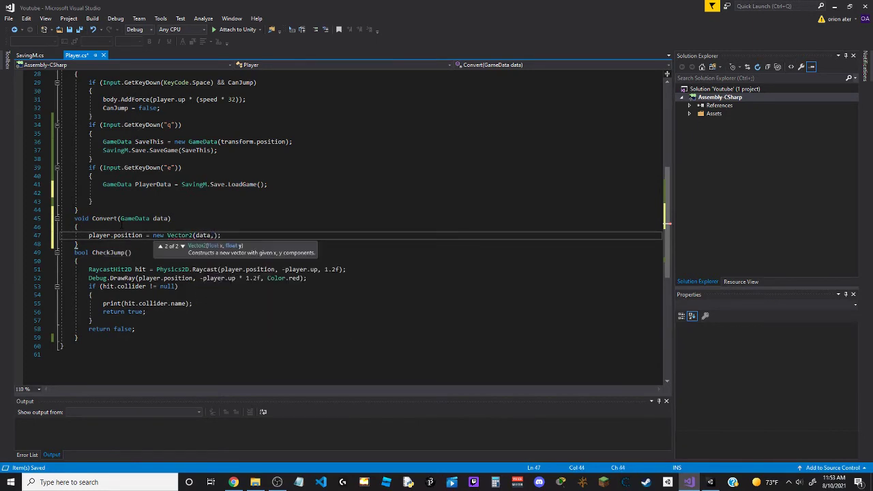
pyautogui.write(',data.y')
# After checking GameData in SavingM, call convert(PlayerData) right after the LoadGame call
pyautogui.click(103, 235)
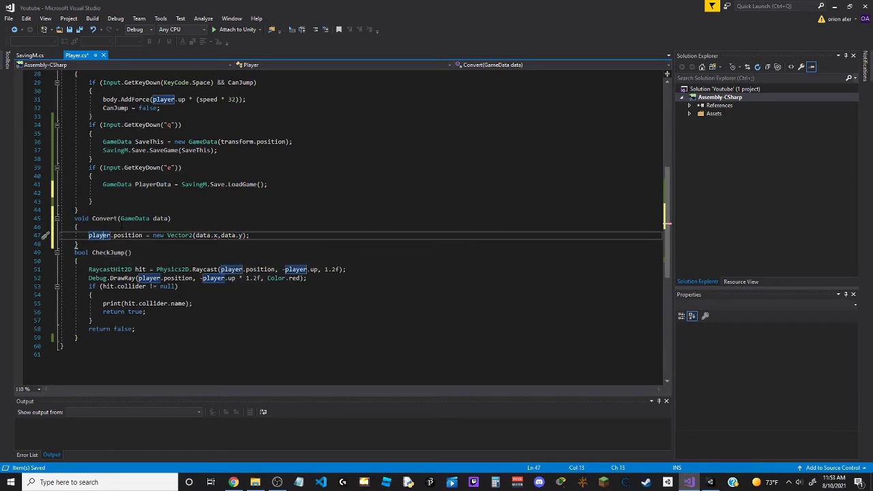
pyautogui.click(28, 56)
pyautogui.click(77, 55)
pyautogui.scroll(2, 314, 205)
pyautogui.click(314, 235)
pyautogui.press('Return')
pyautogui.write('conv')
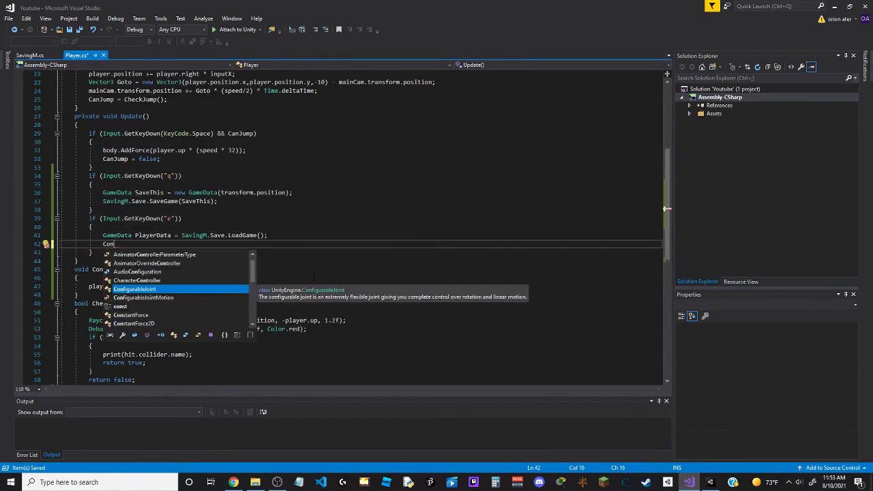
pyautogui.write('ert(PlayerData);')
# In SavingM, copy the four file-writing lines into the else block
pyautogui.click(27, 56)
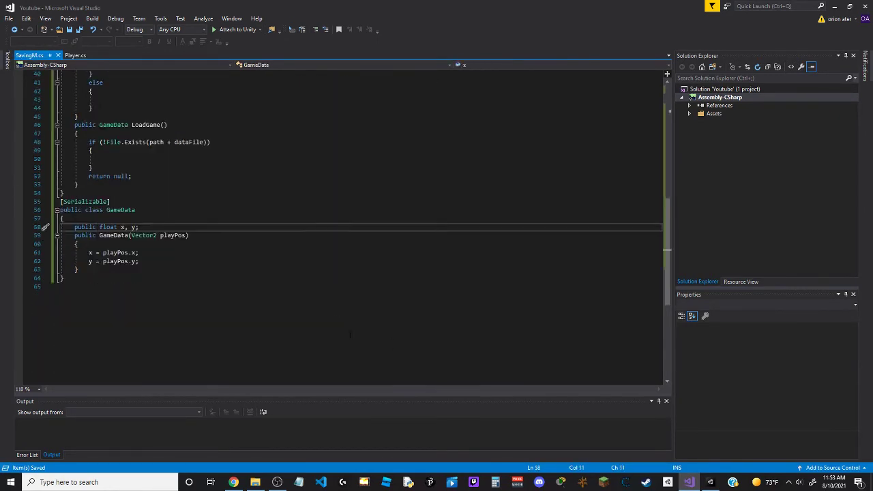
pyautogui.scroll(10, 313, 225)
pyautogui.moveTo(102, 244); pyautogui.dragTo(150, 269)
pyautogui.hotkey('ctrl', 'c')
pyautogui.click(102, 302)
pyautogui.hotkey('ctrl', 'v')
pyautogui.click(77, 55)
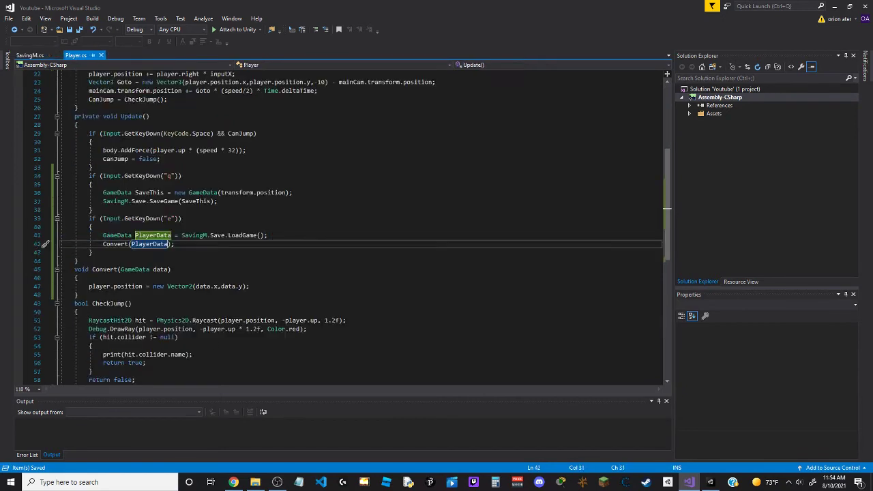
# Add File.Delete(path + dataFile); to SaveGame's else block
pyautogui.hotkey('ctrl', 'Tab')
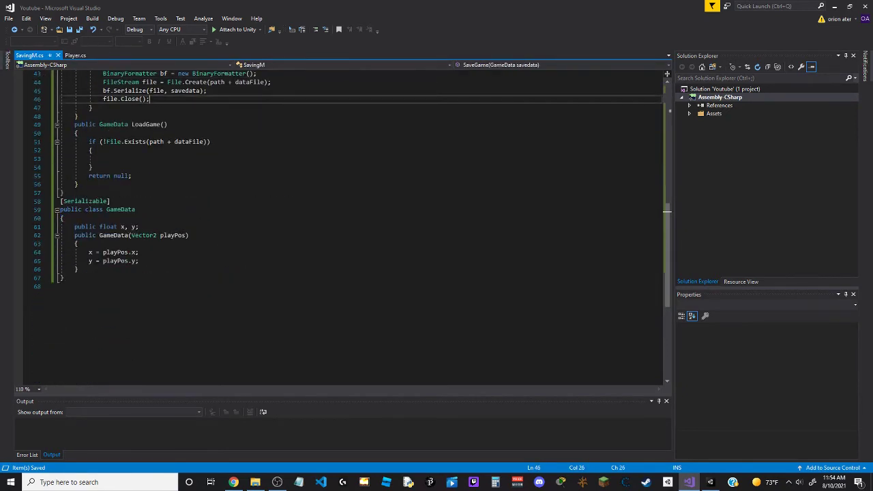
pyautogui.click(221, 230)
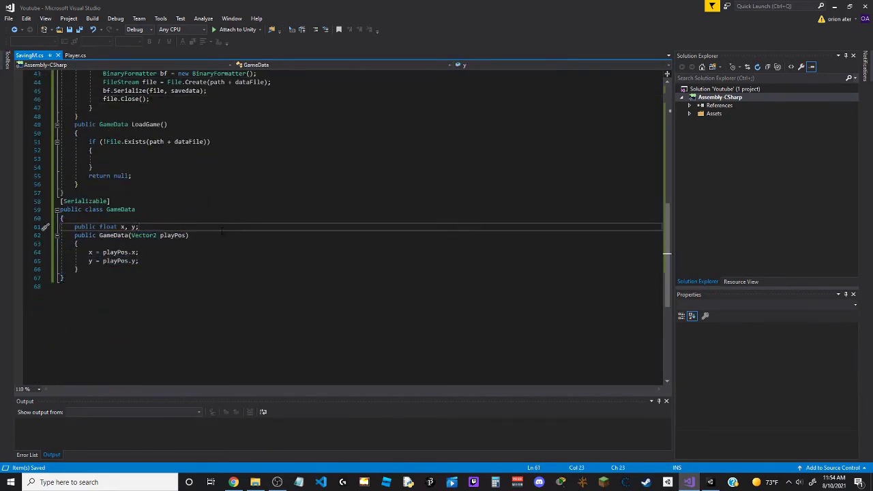
pyautogui.scroll(3, 222, 230)
pyautogui.scroll(6, 215, 259)
pyautogui.click(209, 301)
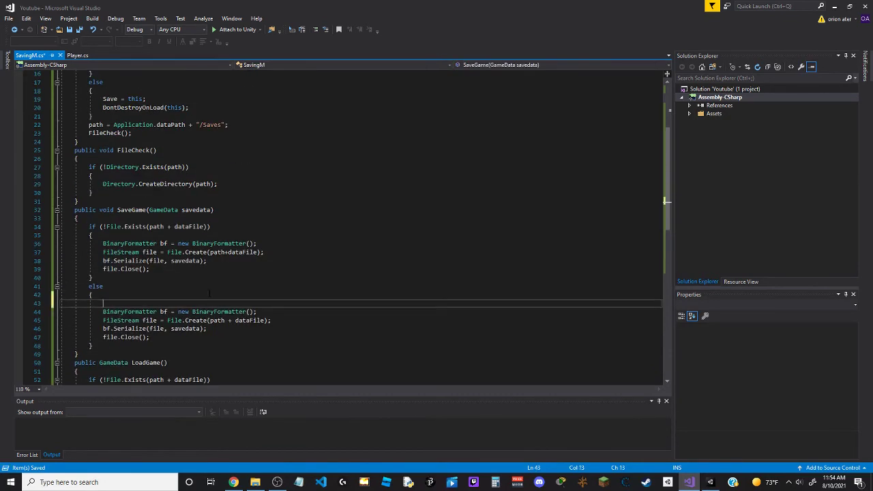
pyautogui.write('File.Delete(pa')
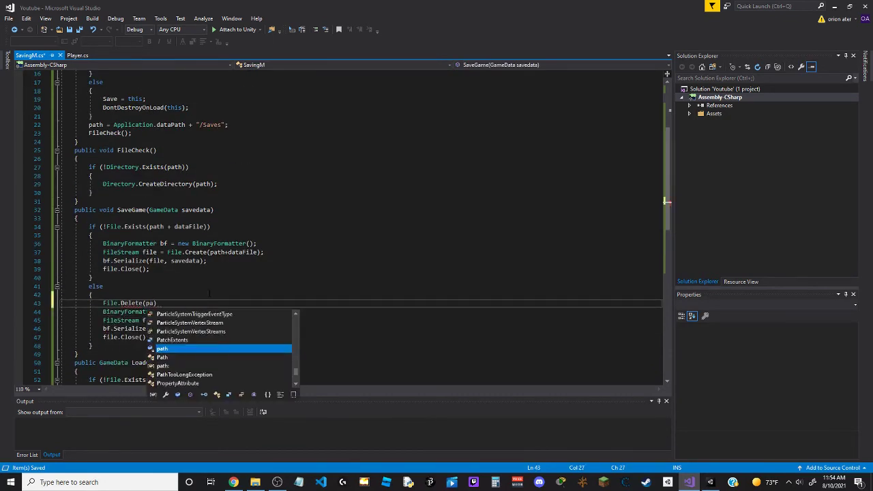
pyautogui.write('th + dataFile);')
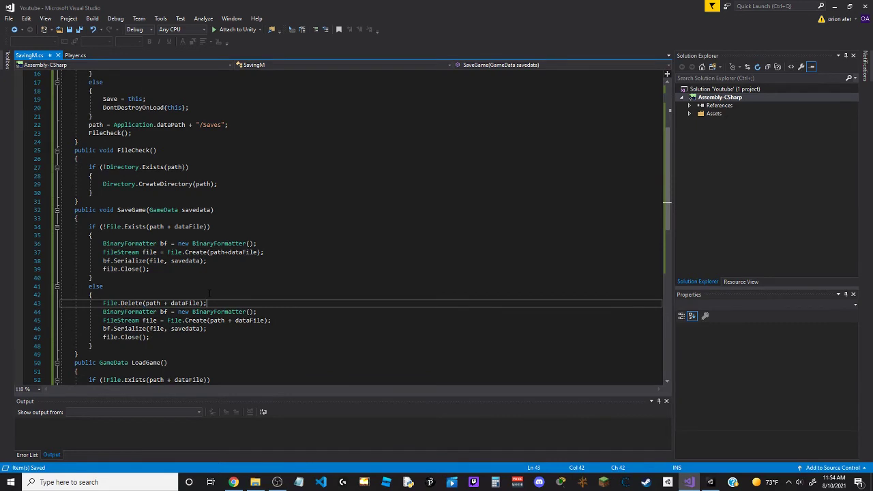
# In LoadGame, add the formatter and a File.Open(path+dataFile, FileMode.Open) stream
pyautogui.scroll(-2, 210, 293)
pyautogui.click(103, 346)
pyautogui.hotkey('ctrl', 'v')
pyautogui.moveTo(102, 269); pyautogui.dragTo(271, 269)
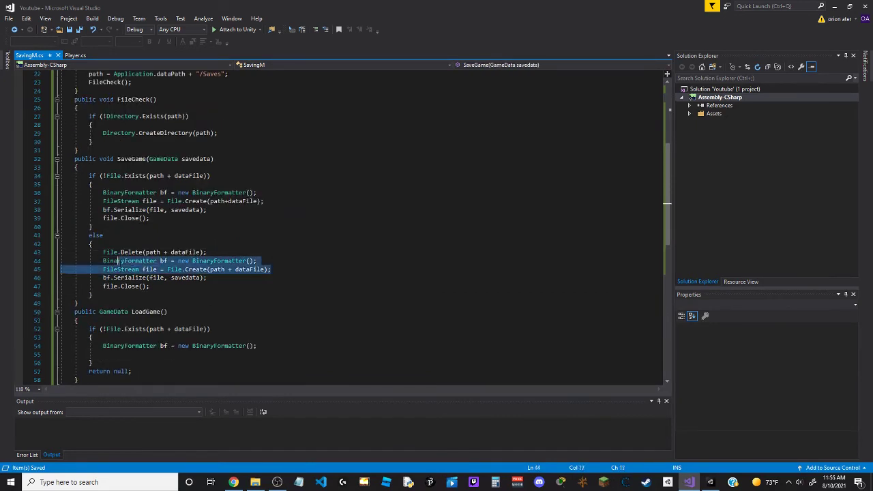
pyautogui.hotkey('ctrl', 'c')
pyautogui.hotkey('ctrl', 'v')
pyautogui.hotkey('ctrl', 'BackSpace')
pyautogui.hotkey('ctrl', 'BackSpace')
pyautogui.hotkey('ctrl', 'BackSpace')
pyautogui.write('Open(path')
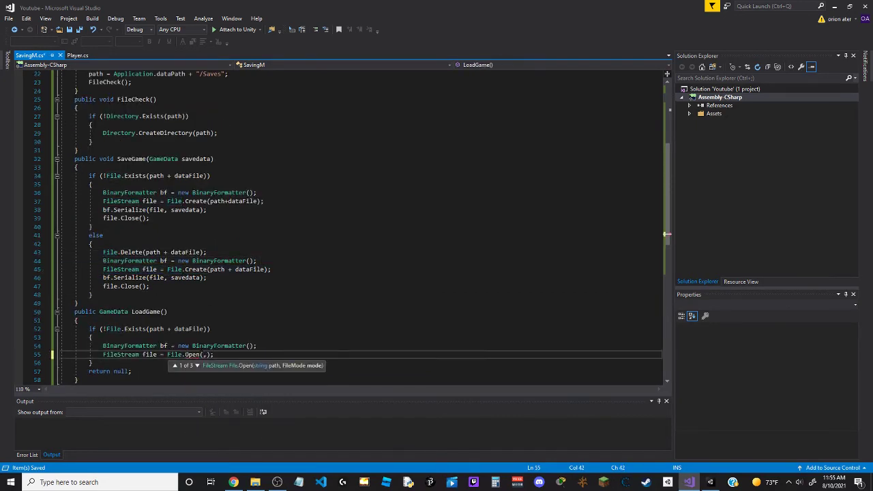
pyautogui.write('+dataFile, FileMode.Op')
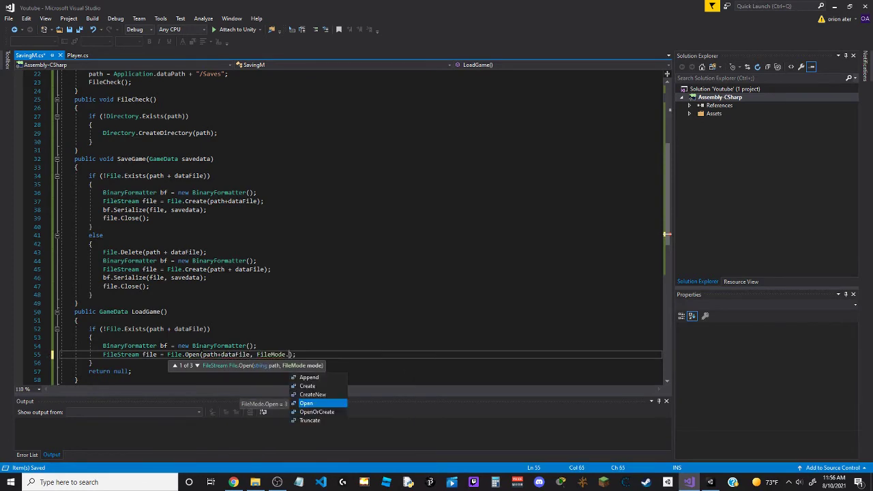
pyautogui.press('Tab')
pyautogui.press('End')
pyautogui.press('Return')
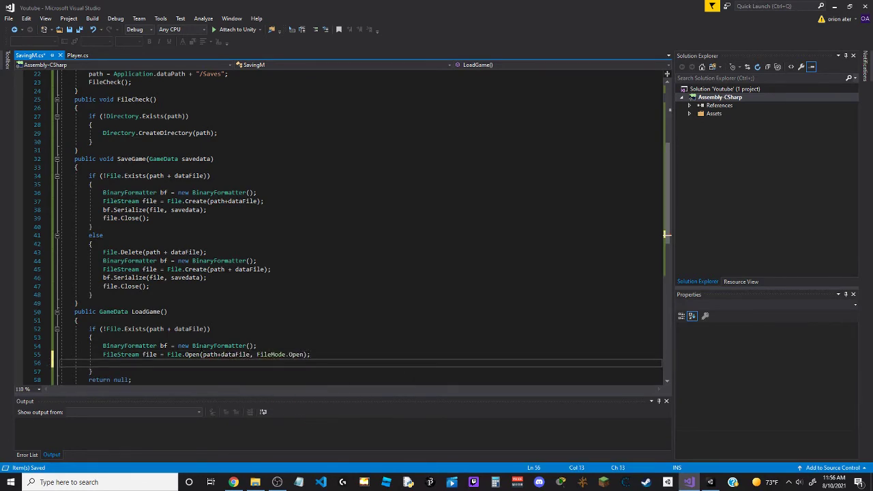
# Cast bf.Deserialize(file) into GameData saveData and return saveData
pyautogui.write('bf.Deserialize')
pyautogui.write('(file)')
pyautogui.write('GameData ')
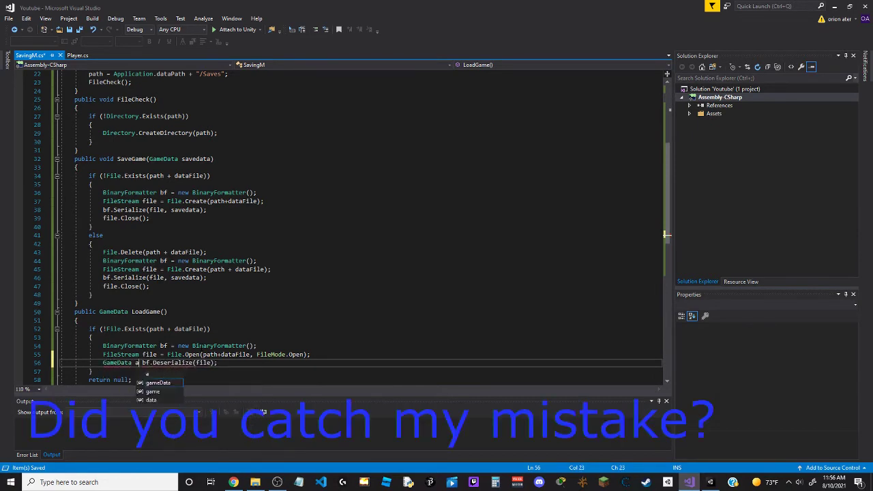
pyautogui.write('saveData = (G')
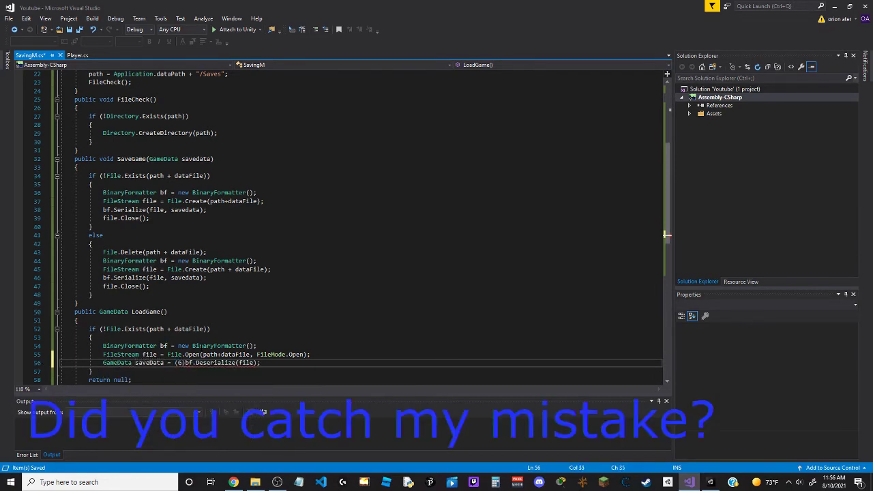
pyautogui.write('ameData')
pyautogui.press('End')
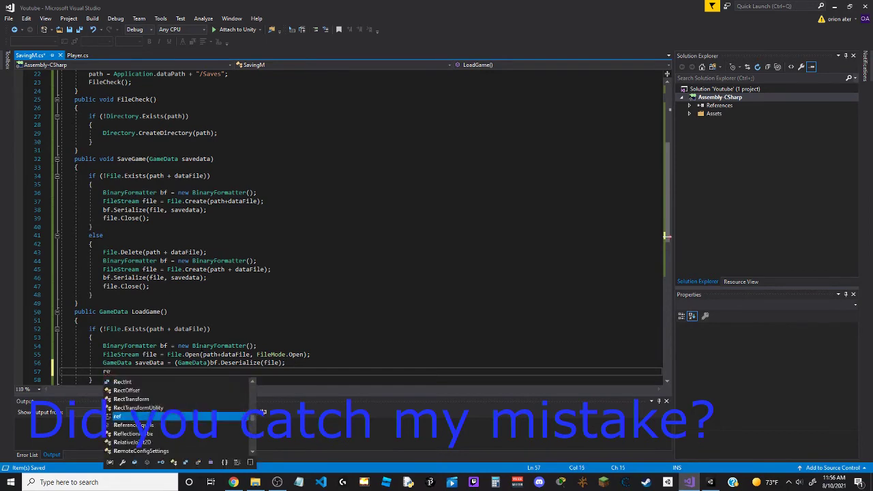
pyautogui.write('turn saveData;')
pyautogui.scroll(3, 342, 225)
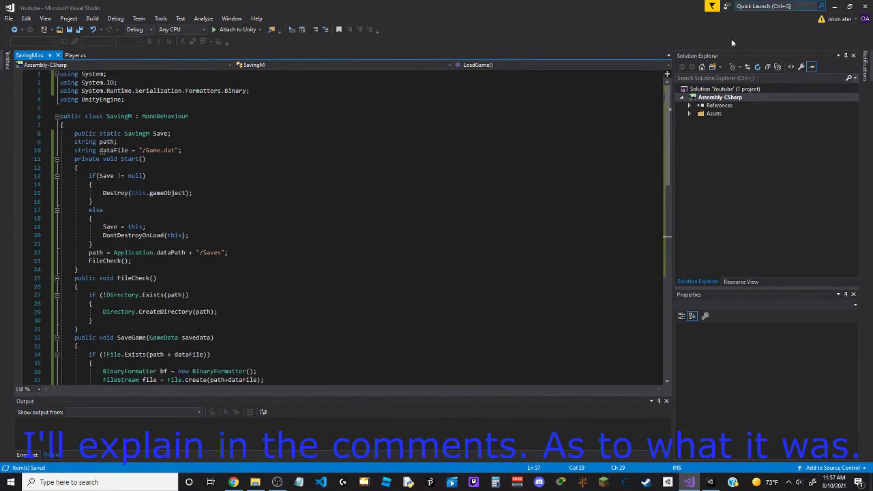
# In Player.cs, add comments to the save and load key conditions
pyautogui.hotkey('ctrl', 'Tab')
pyautogui.click(186, 176)
pyautogui.write('save')
pyautogui.click(183, 218)
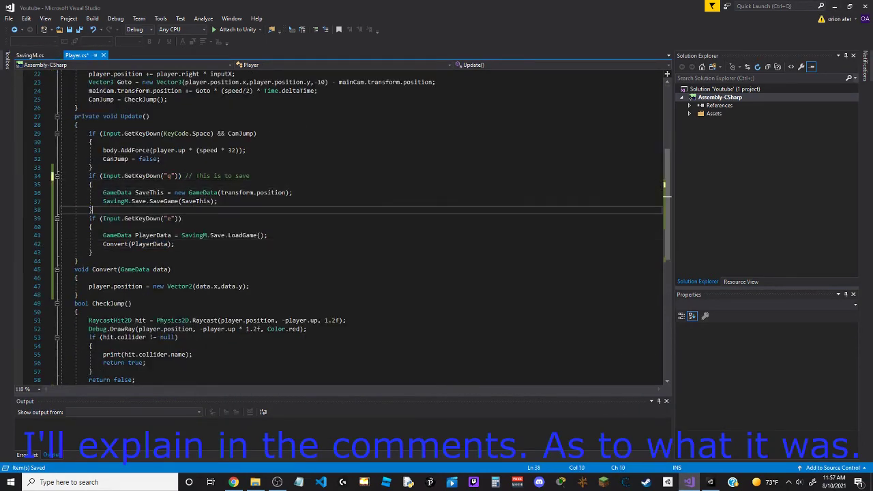
pyautogui.write('// This is to load')
pyautogui.click(833, 6)
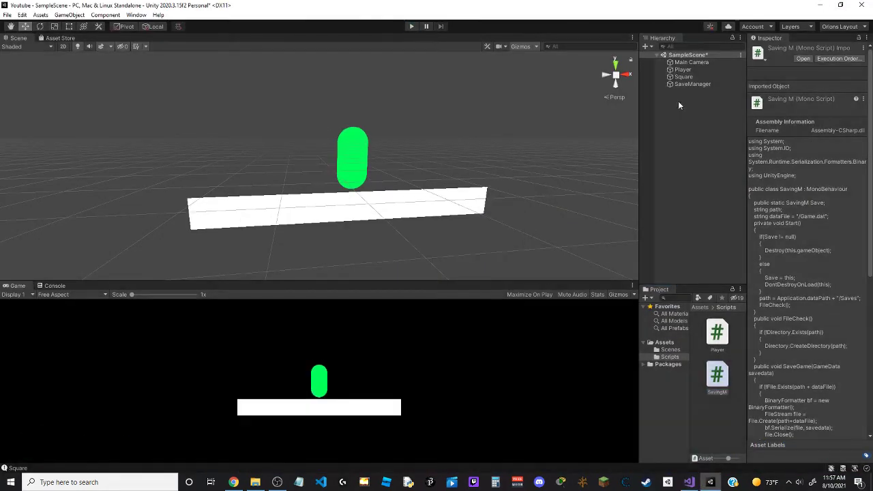
# With SaveManager selected, enter Play mode, move the player right, and stop
pyautogui.click(693, 84)
pyautogui.click(411, 26)
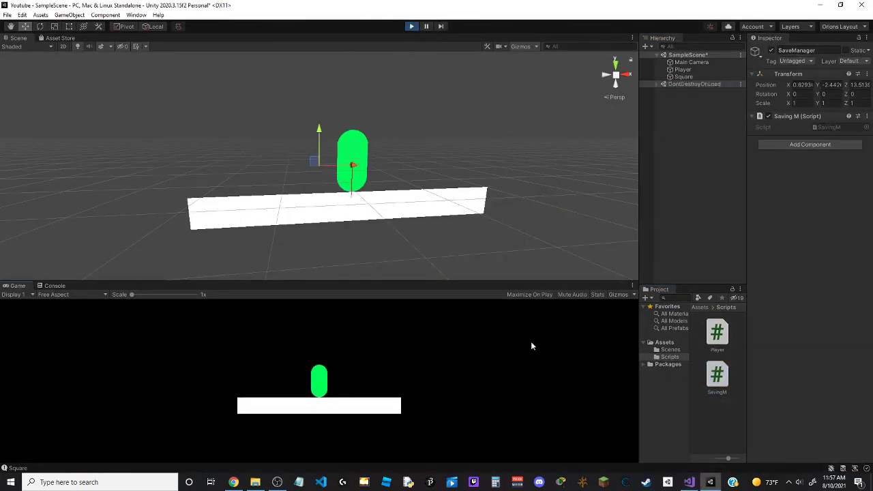
pyautogui.press('d')
pyautogui.hotkey('ctrl', 'p')
# Save the pending code change in Visual Studio so Unity recompiles the scripts
pyautogui.click(689, 482)
pyautogui.scroll(-3, 436, 204)
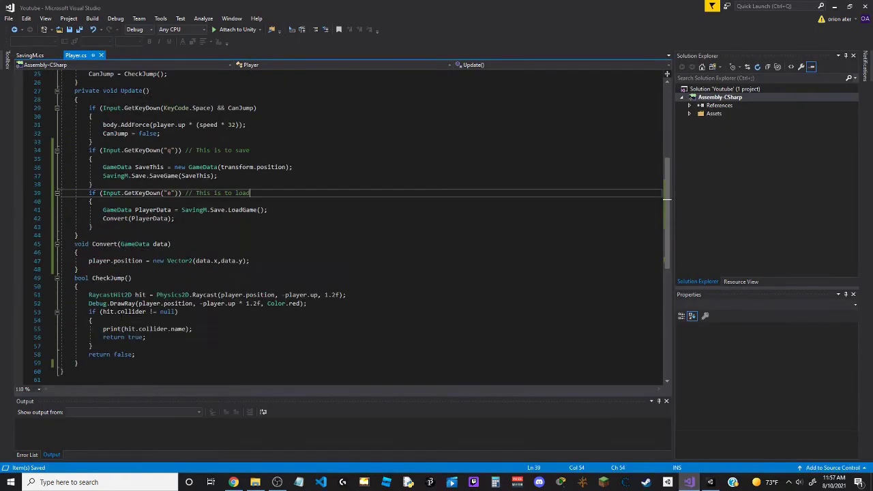
pyautogui.hotkey('ctrl', 's')
pyautogui.click(833, 6)
# Play, move left, stop and replay to test loading, then open the Console error in Player.cs
pyautogui.click(668, 349)
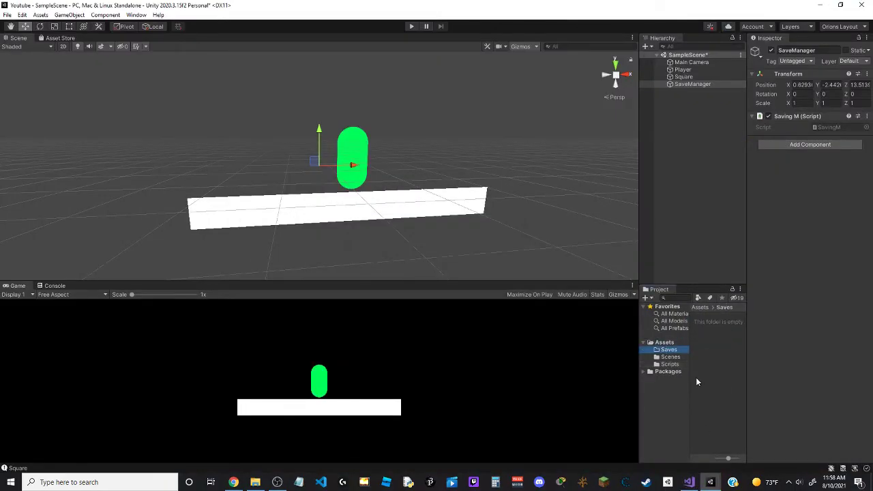
pyautogui.click(682, 84)
pyautogui.click(410, 27)
pyautogui.press('a')
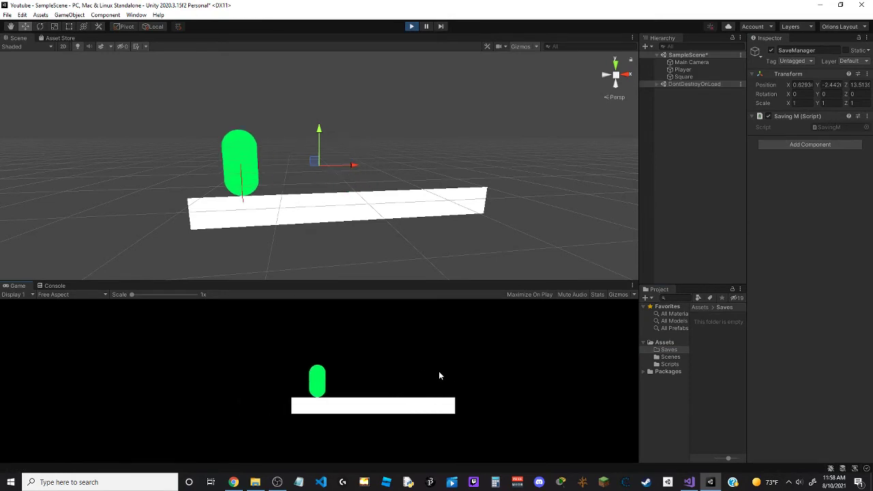
pyautogui.click(411, 27)
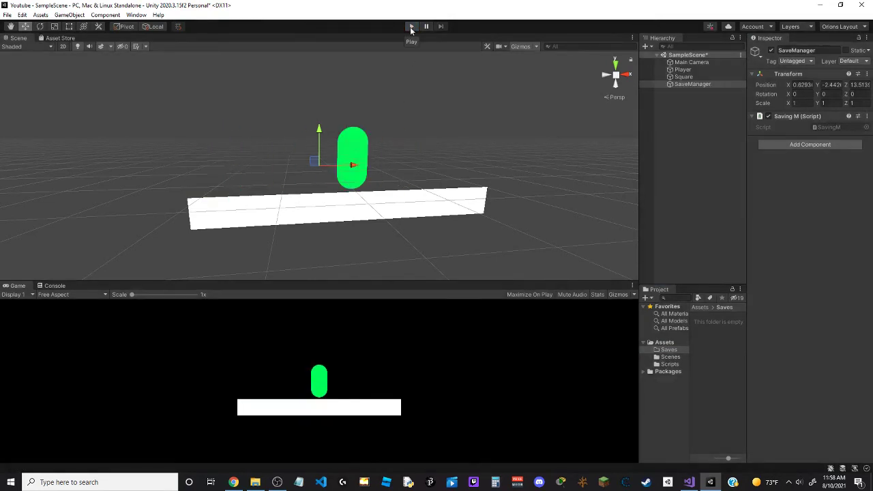
pyautogui.click(410, 27)
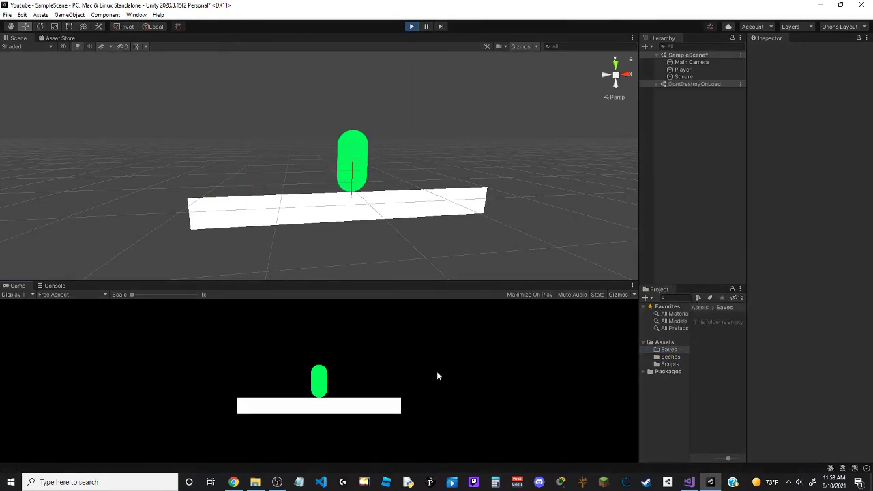
pyautogui.doubleClick(102, 300)
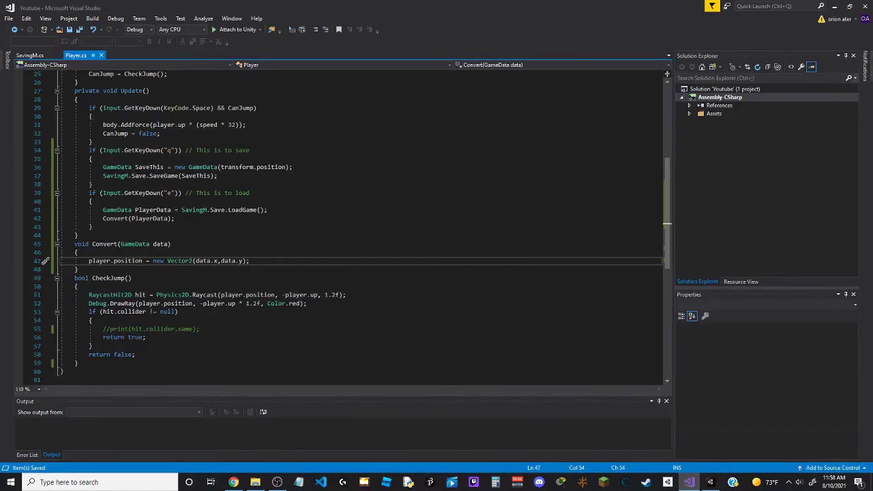
# Review LoadGame's File.Exists check and return null lines, and save SavingM.cs
pyautogui.scroll(-1, 351, 227)
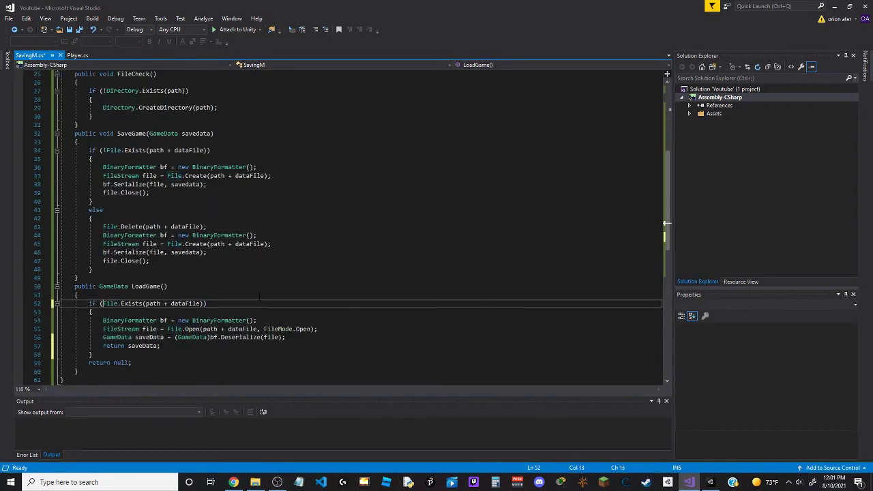
pyautogui.scroll(2, 259, 297)
pyautogui.click(114, 354)
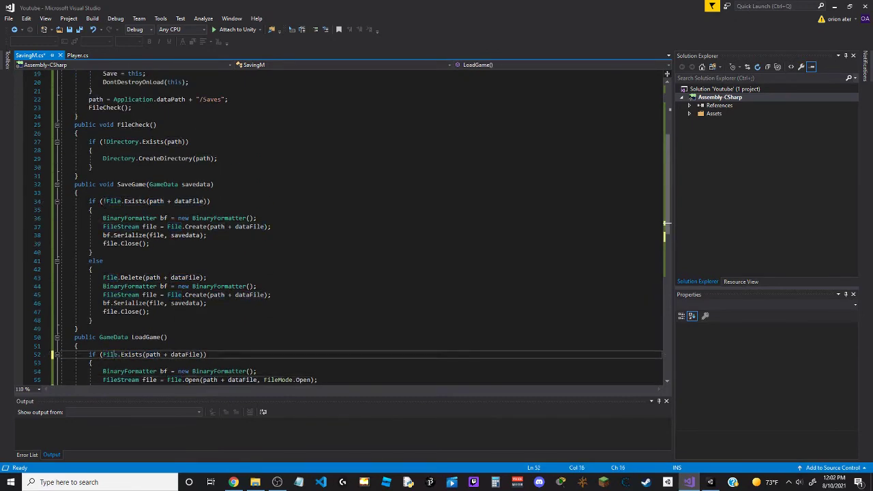
pyautogui.scroll(-3, 114, 354)
pyautogui.moveTo(89, 337); pyautogui.dragTo(158, 346)
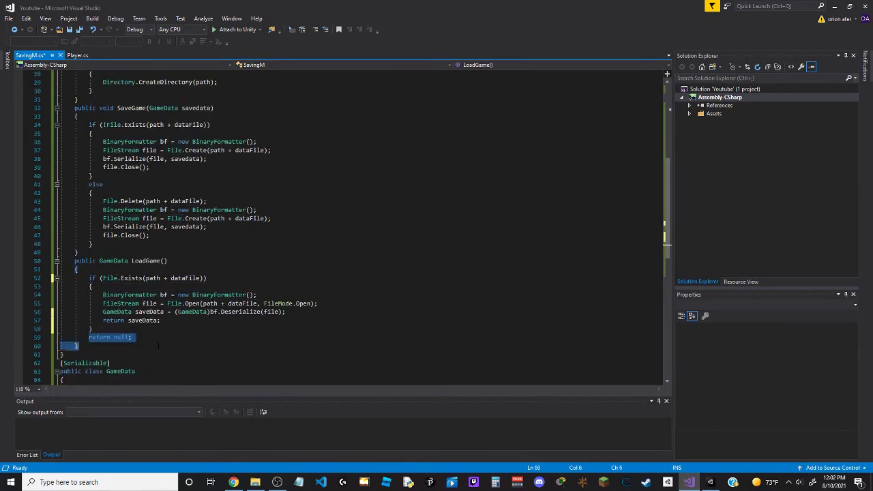
pyautogui.hotkey('ctrl', 's')
pyautogui.scroll(1, 102, 303)
pyautogui.click(102, 303)
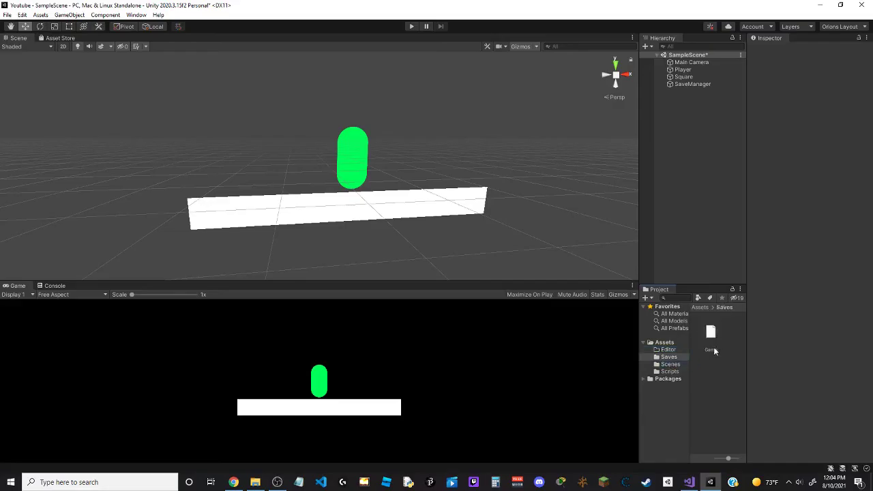
# Create a SaveRemover C# script in the Editor folder and open it
pyautogui.rightClick(708, 348)
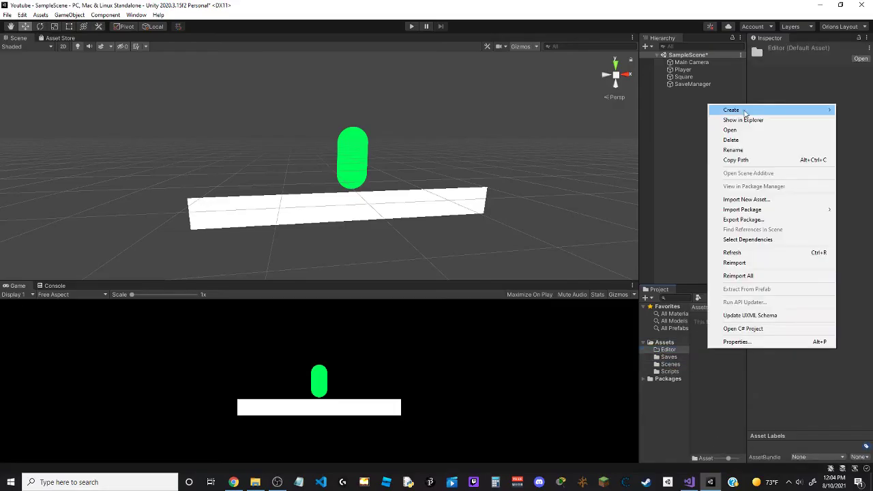
pyautogui.moveTo(745, 111)
pyautogui.click(655, 125)
pyautogui.write('SaveRemover')
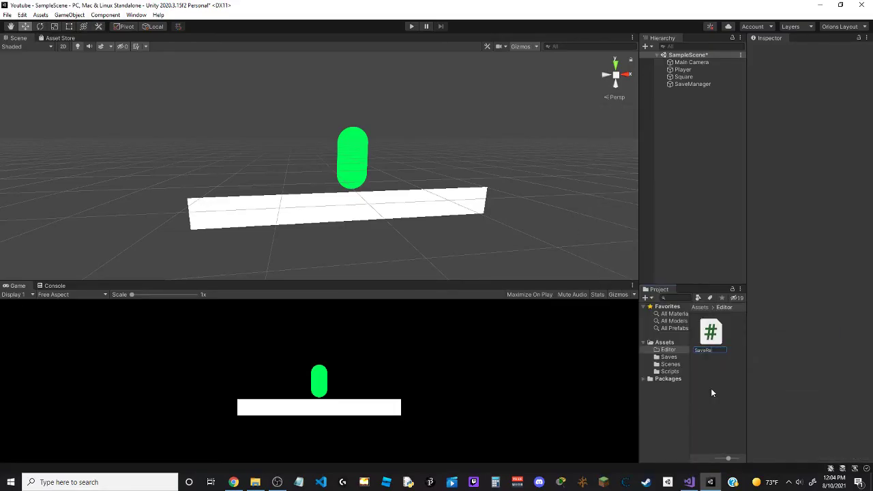
pyautogui.press('Return')
pyautogui.doubleClick(710, 334)
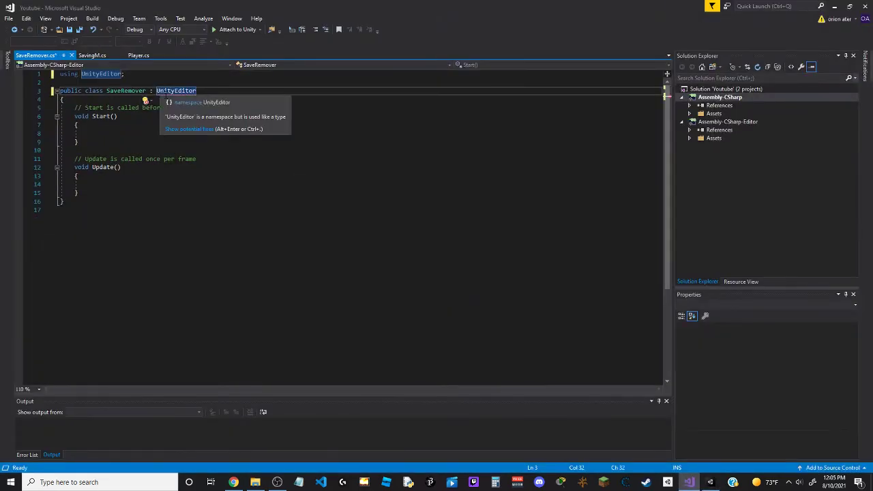
# Make SaveRemover derive from Editor and delete the template Start and Update methods
pyautogui.write('E')
pyautogui.press('Tab')
pyautogui.click(79, 193)
pyautogui.press('BackSpace')
pyautogui.press('BackSpace')
pyautogui.press('BackSpace')
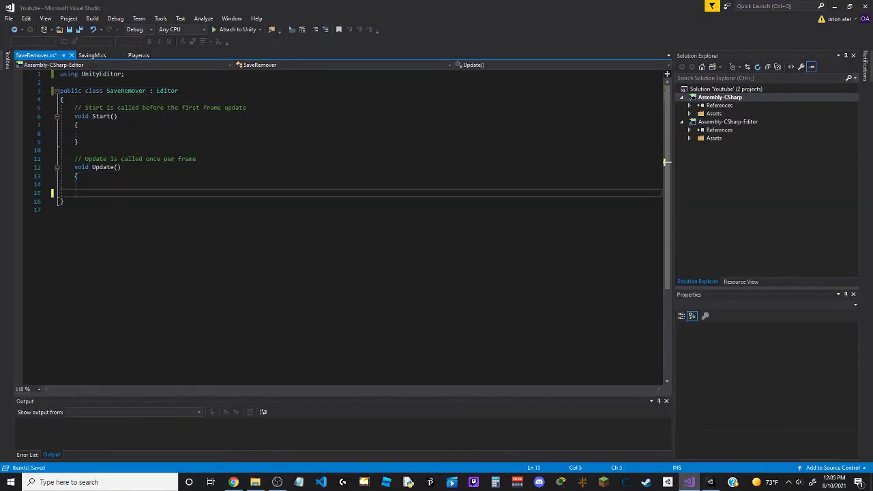
pyautogui.press('BackSpace')
pyautogui.press('BackSpace')
pyautogui.press('BackSpace')
pyautogui.press('BackSpace')
pyautogui.press('BackSpace')
pyautogui.press('BackSpace')
pyautogui.hotkey('ctrl', 'BackSpace')
pyautogui.hotkey('ctrl', 'BackSpace')
pyautogui.hotkey('ctrl', 'BackSpace')
# Add a using directive and a [MenuItem] removeSave method checking Directory.Exists(path)
pyautogui.click(162, 73)
pyautogui.press('Return')
pyautogui.write('using s')
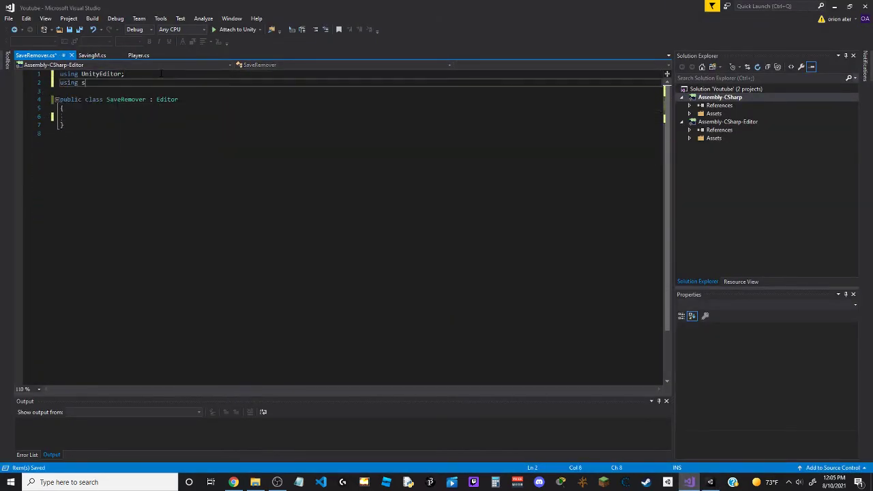
pyautogui.click(341, 120)
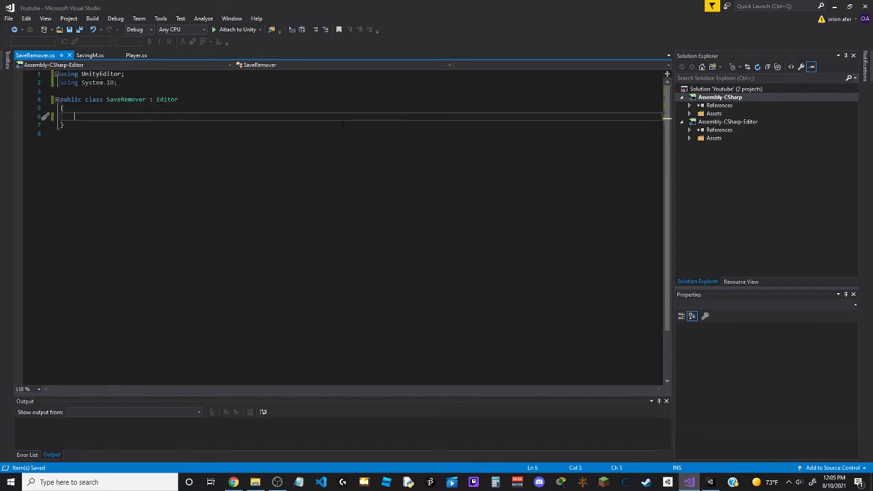
pyautogui.write('[MenuItem(menuItem =')
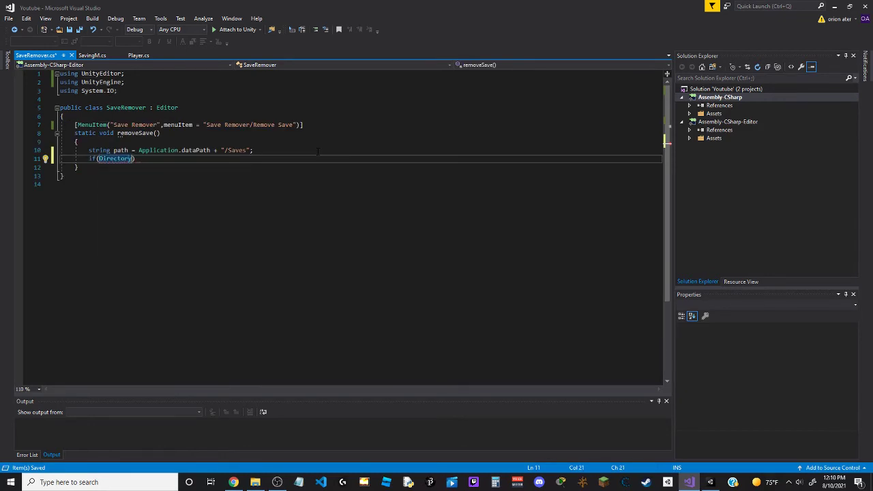
pyautogui.write('.Exists')
pyautogui.write('path')
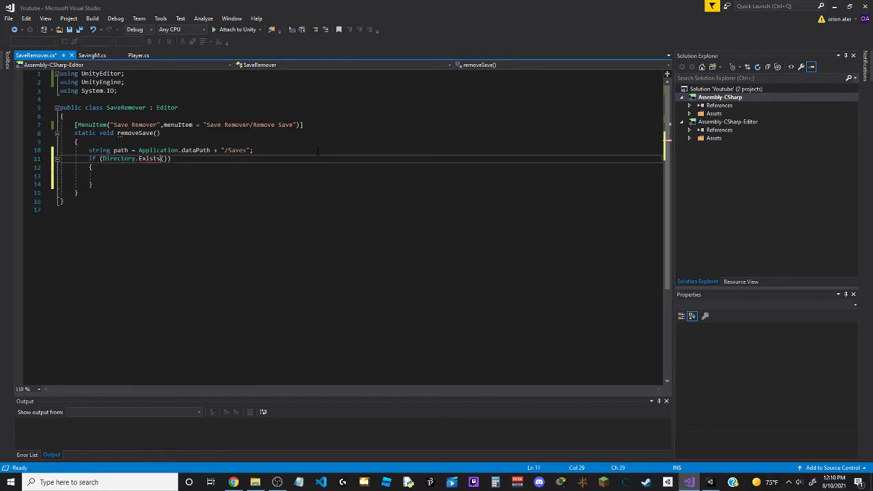
pyautogui.press('End')
pyautogui.press('Return')
pyautogui.write('{')
pyautogui.press('Return')
# Add an if(File.Exists(path+...)) check and a string saveData = path line
pyautogui.write('Directory')
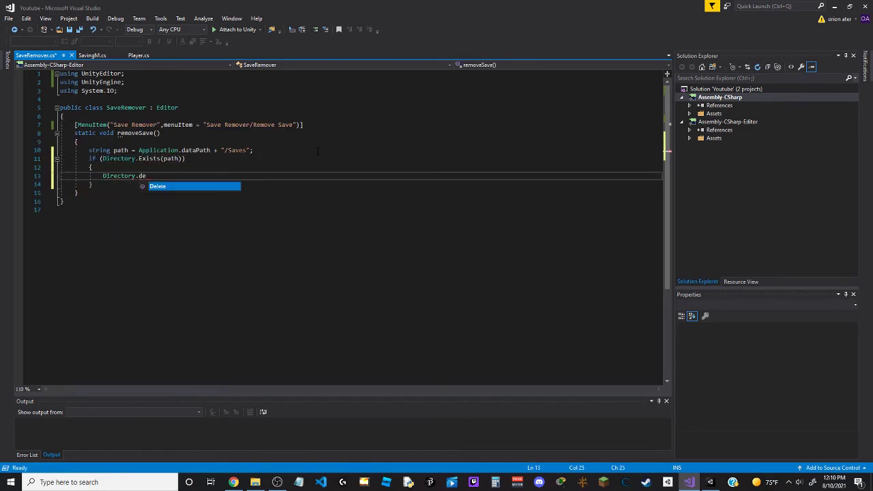
pyautogui.write('.')
pyautogui.press('BackSpace')
pyautogui.press('BackSpace')
pyautogui.press('BackSpace')
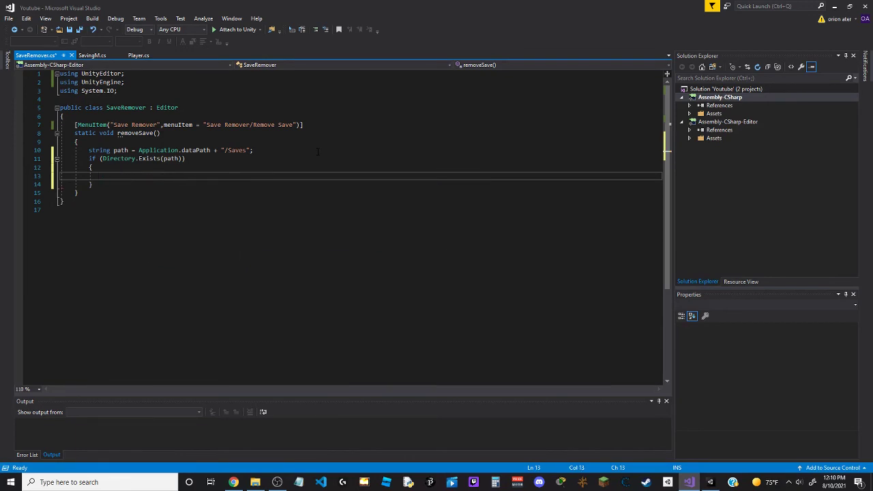
pyautogui.write('if')
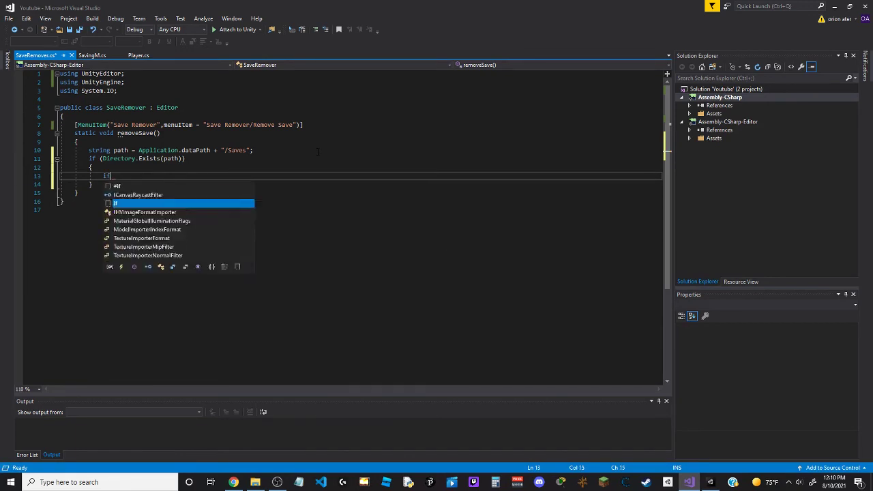
pyautogui.write('(File.Exists(path+')
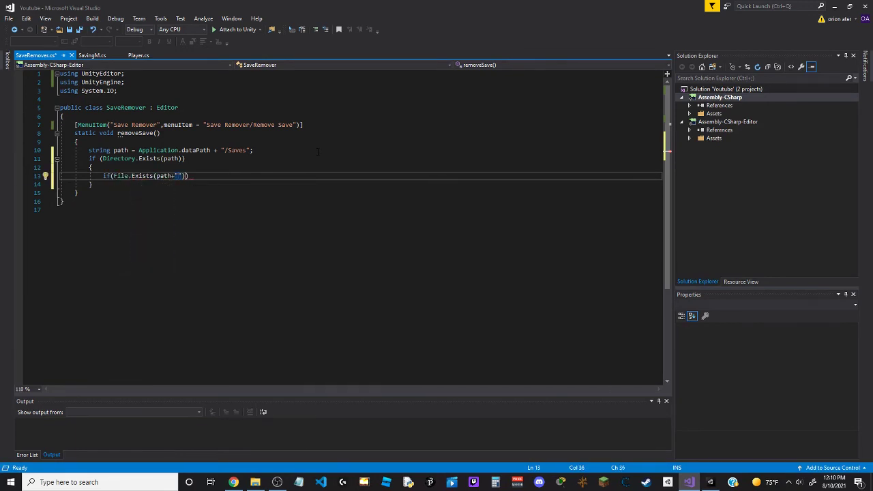
pyautogui.click(318, 151)
pyautogui.press('Return')
pyautogui.write('string')
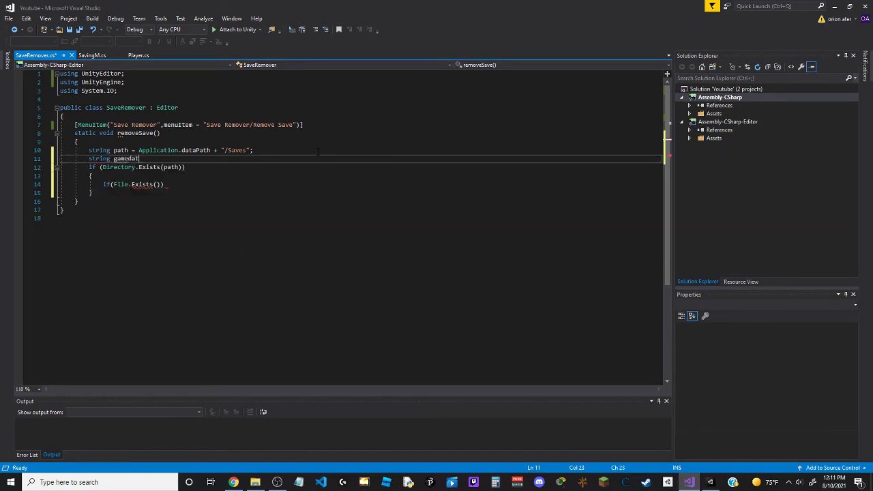
pyautogui.write(' saveData = path + ;')
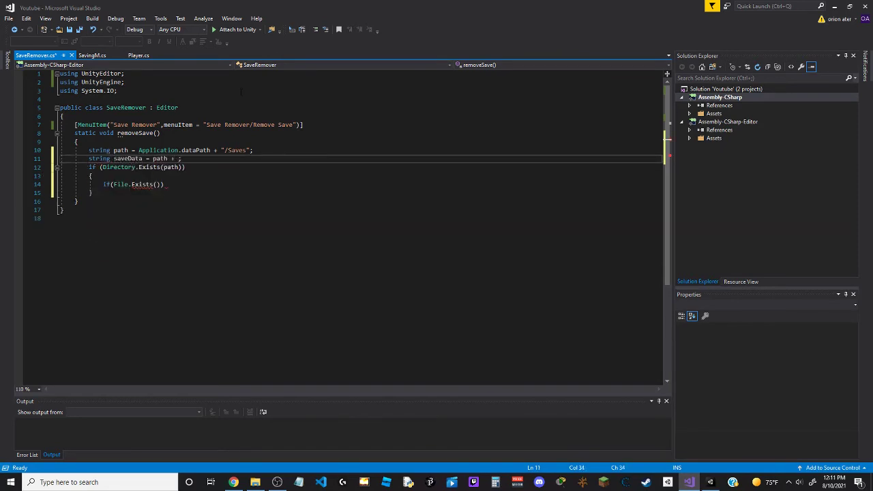
pyautogui.click(93, 54)
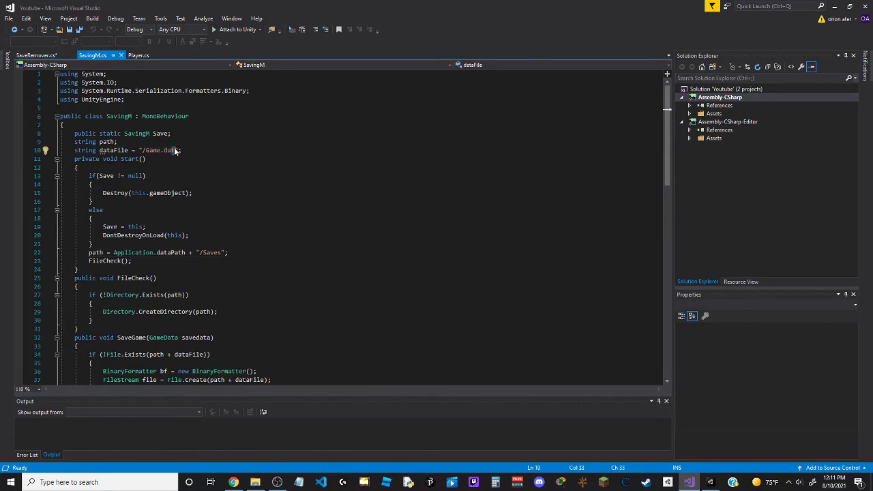
# Point saveData at /Game.dat and delete it with File.Delete(saveData) when it exists
pyautogui.moveTo(175, 150); pyautogui.dragTo(141, 151)
pyautogui.hotkey('ctrl', 'Tab')
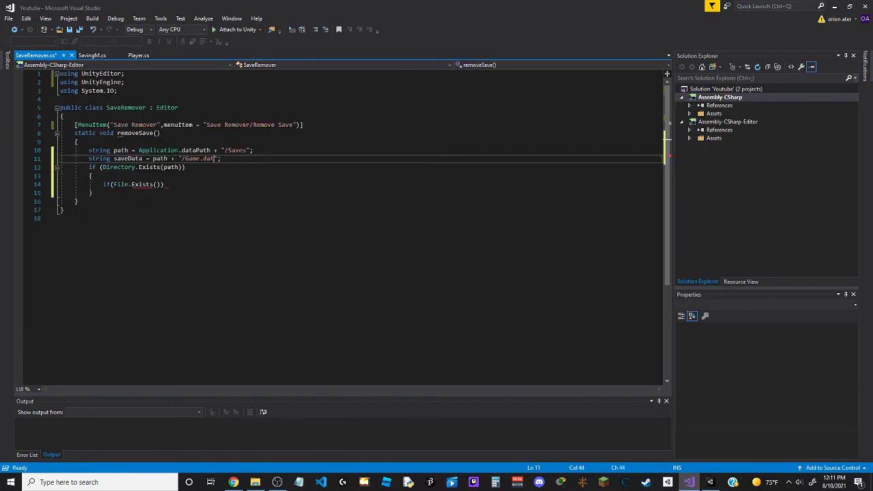
pyautogui.hotkey('ctrl', 's')
pyautogui.click(162, 185)
pyautogui.write('saveData')
pyautogui.press('End')
pyautogui.press('Return')
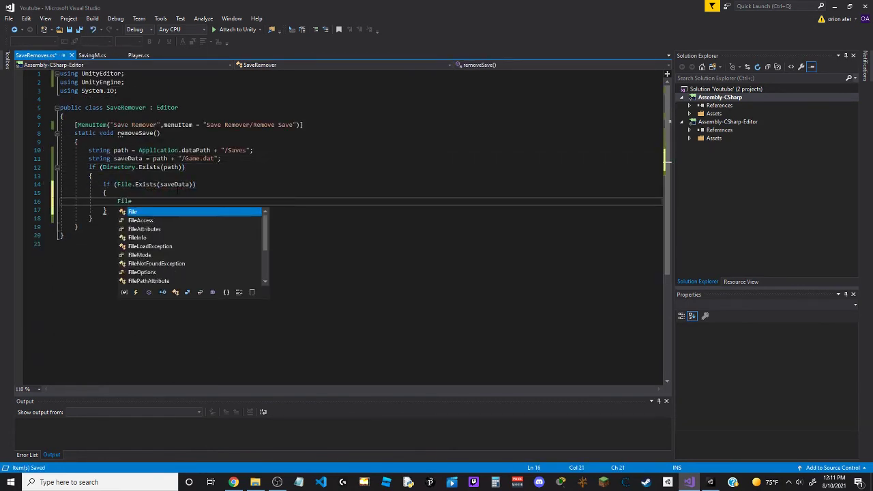
pyautogui.write('.Delete(saveData);')
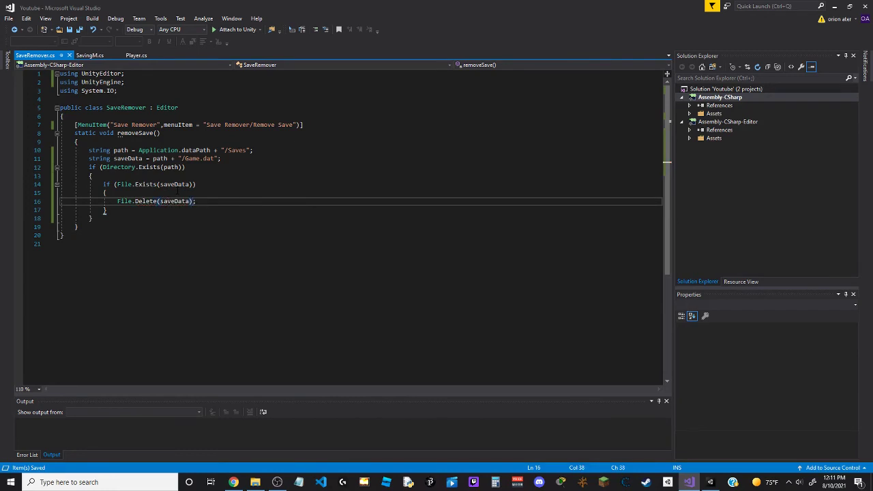
# Add an else branch logging a Debug.LogWarning when the save file is missing
pyautogui.press('Down')
pyautogui.press('End')
pyautogui.press('Return')
pyautogui.write('else')
pyautogui.press('Tab')
pyautogui.press('Tab')
pyautogui.write('MonoBehaviour.print()')
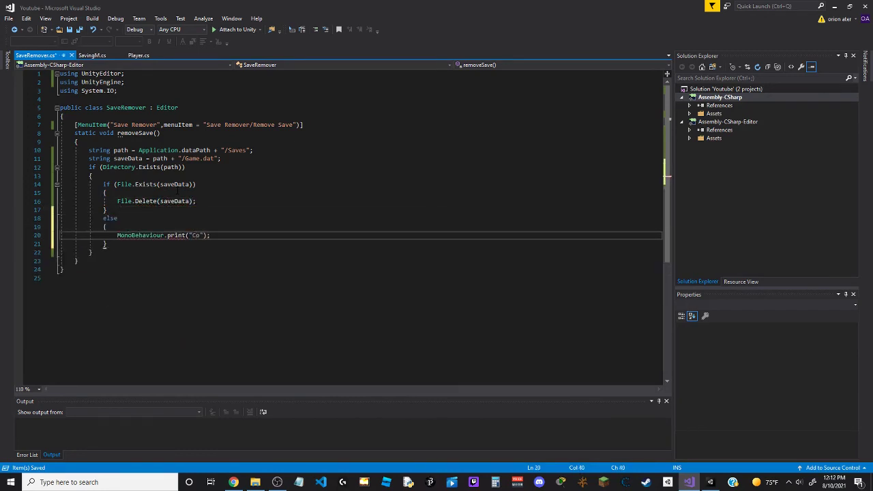
pyautogui.hotkey('ctrl', 'BackSpace')
pyautogui.hotkey('ctrl', 'BackSpace')
pyautogui.hotkey('ctrl', 'BackSpace')
pyautogui.write('debug.wa')
pyautogui.press('BackSpace')
pyautogui.press('BackSpace')
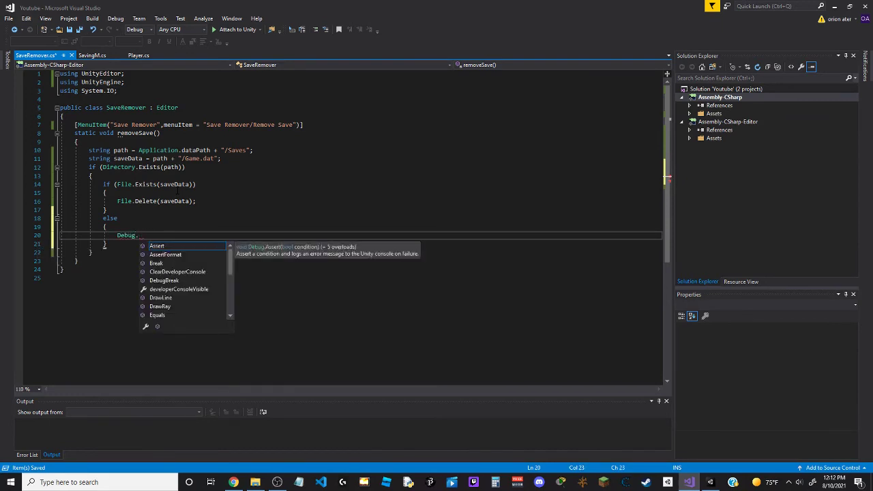
pyautogui.write('LogWarning();')
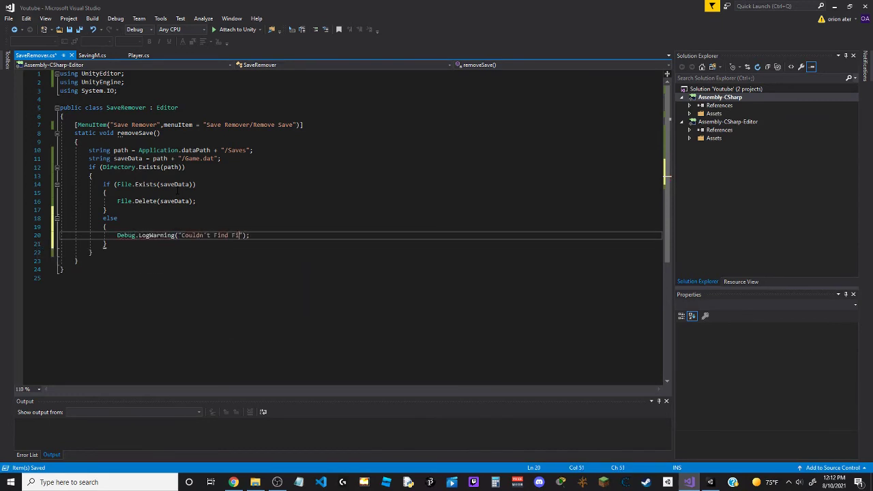
# Add an outer else with a missing-directory warning and save SaveRemover.cs
pyautogui.moveTo(261, 234); pyautogui.dragTo(117, 235)
pyautogui.hotkey('ctrl', 'c')
pyautogui.press('Down')
pyautogui.press('Down')
pyautogui.press('End')
pyautogui.press('Return')
pyautogui.write('else')
pyautogui.press('Tab')
pyautogui.press('Tab')
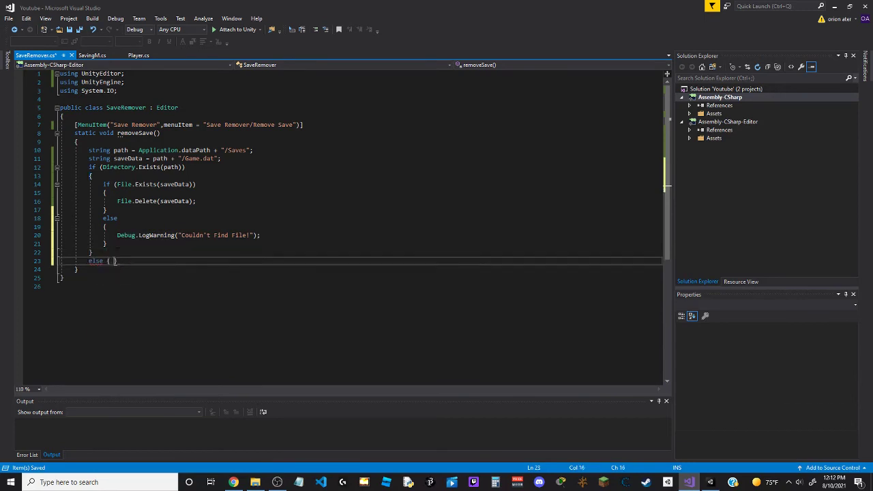
pyautogui.hotkey('ctrl', 'v')
pyautogui.press('Left')
pyautogui.press('Left')
pyautogui.press('Left')
pyautogui.hotkey('ctrl', 'shift', 'Left')
pyautogui.hotkey('ctrl', 'shift', 'Left')
pyautogui.hotkey('ctrl', 'shift', 'Left')
pyautogui.write('D')
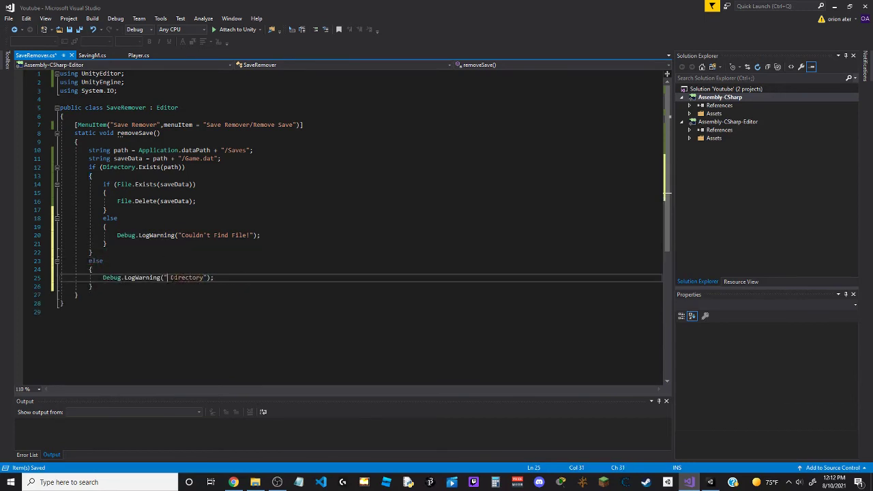
pyautogui.write('The save d')
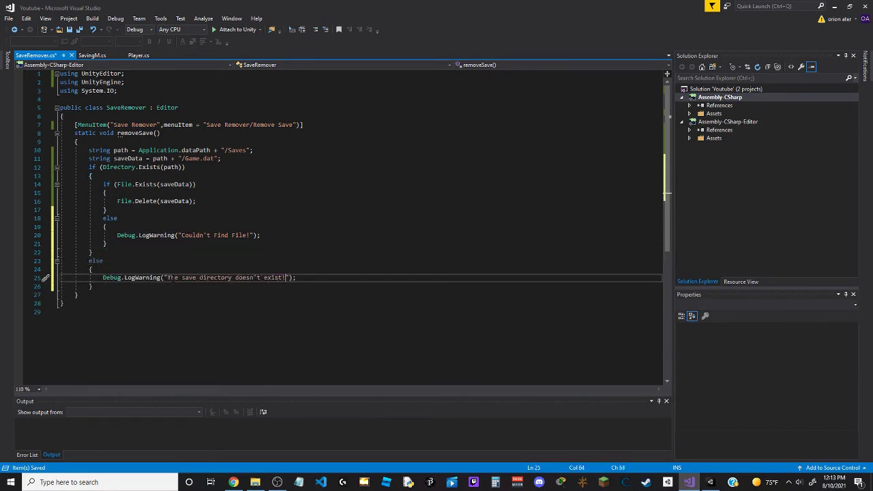
pyautogui.hotkey('ctrl', 's')
# In Unity, run Save Remover > Remove Save twice to test deleting the save
pyautogui.hotkey('alt', 'Tab')
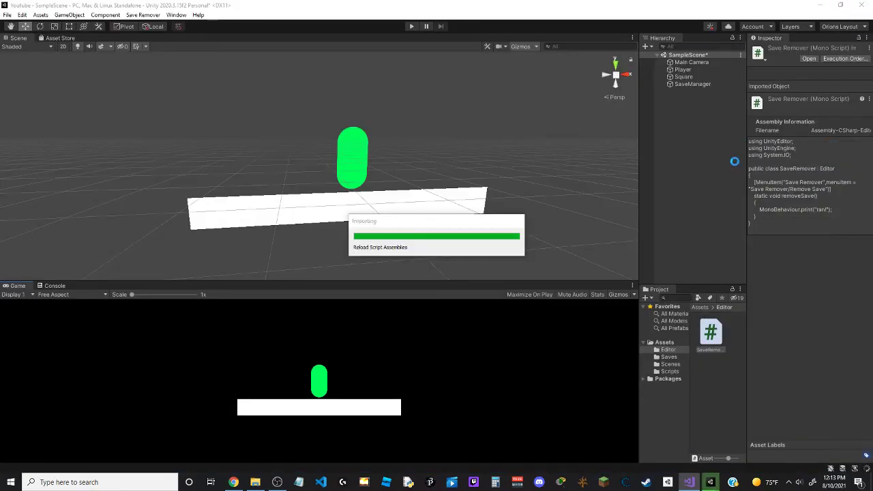
pyautogui.click(669, 357)
pyautogui.click(143, 14)
pyautogui.click(150, 24)
pyautogui.click(143, 14)
pyautogui.click(151, 25)
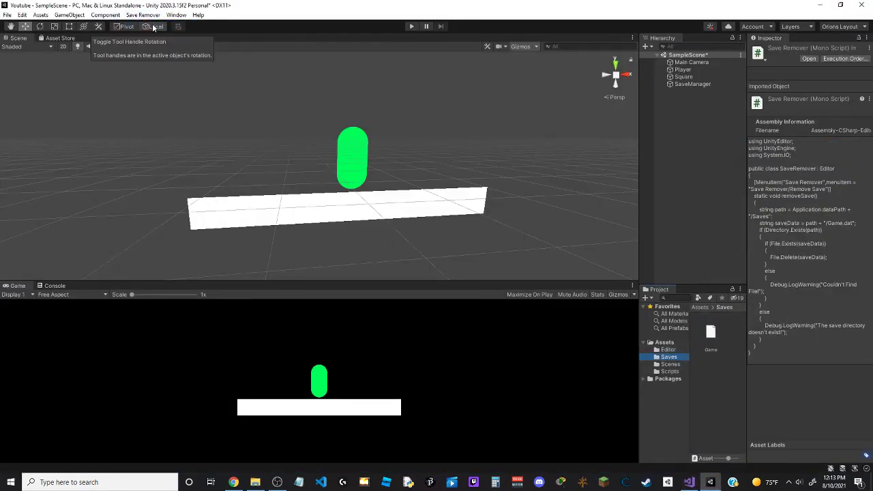
pyautogui.hotkey('alt', 'Tab')
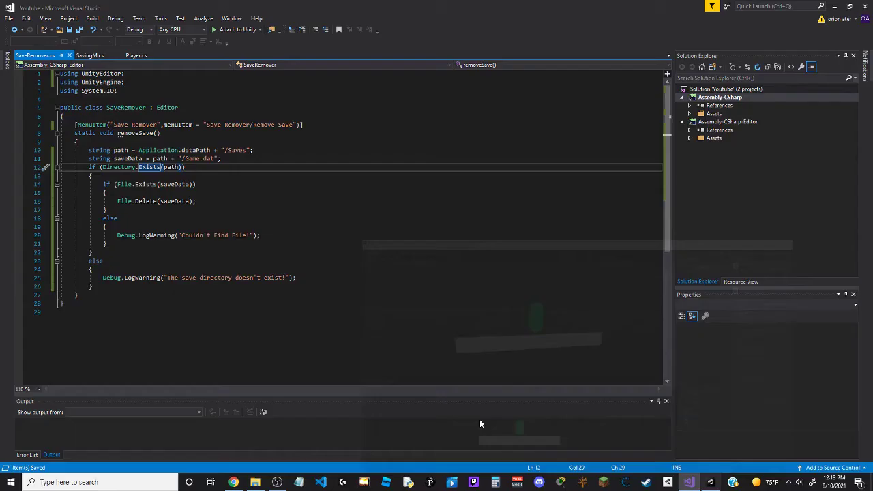
# Add a MonoBehaviour.print("Removed savefile.") line right after File.Delete in removeSave
pyautogui.click(259, 201)
pyautogui.press('Return')
pyautogui.write('pri')
pyautogui.press('Tab')
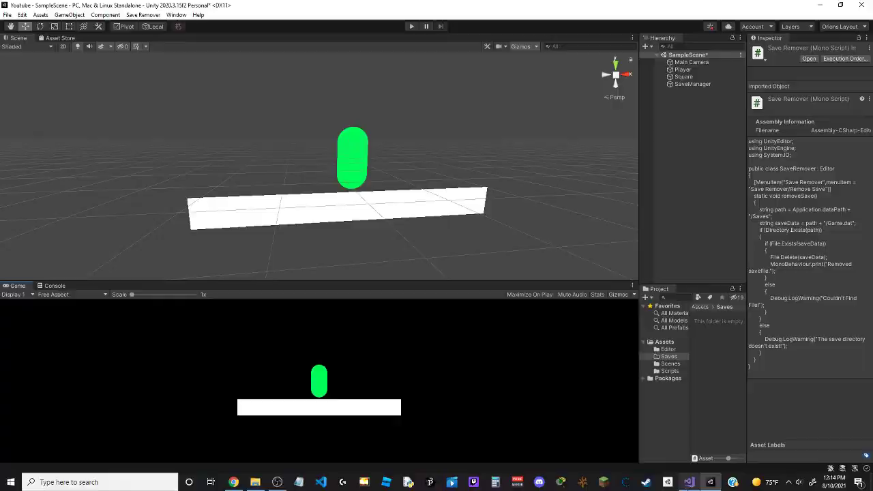
# Save the script and run Save Remover > Remove Save in Unity to delete the save file
pyautogui.hotkey('alt', 'Tab')
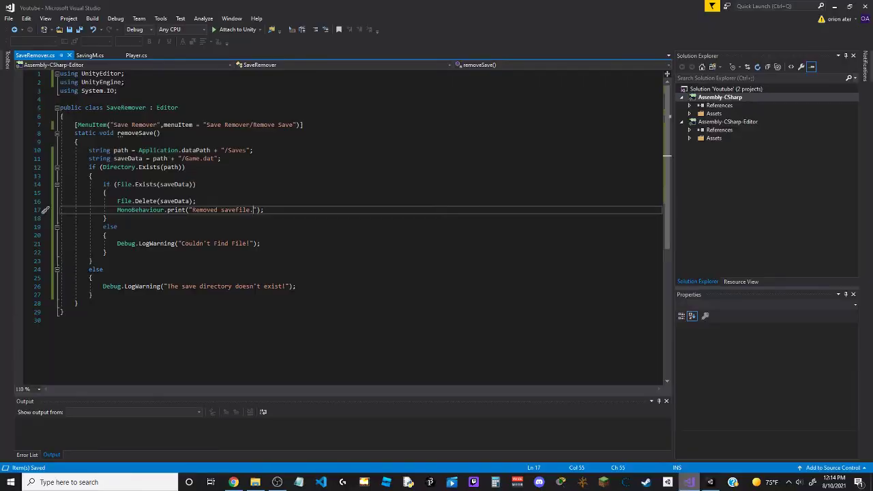
pyautogui.press('Down')
pyautogui.press('Down')
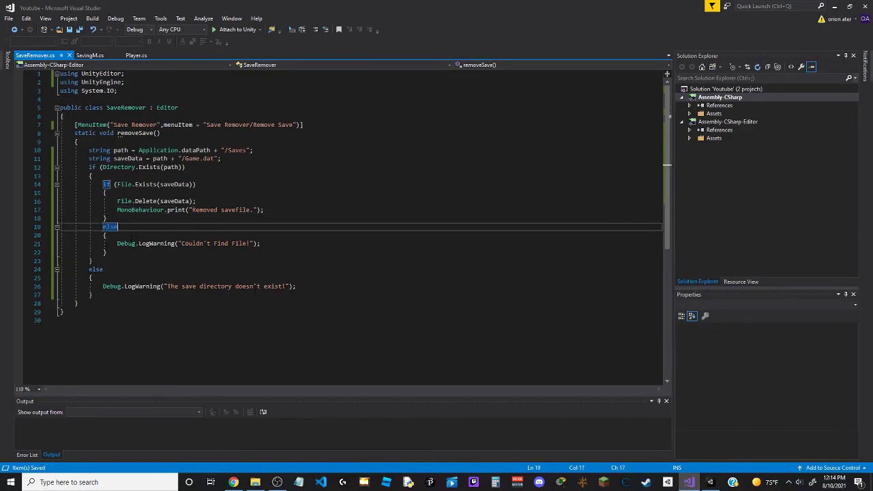
pyautogui.press('Down')
pyautogui.press('Down')
pyautogui.press('Down')
pyautogui.hotkey('alt', 'Tab')
pyautogui.click(143, 15)
pyautogui.click(157, 25)
# Delete both warning else branches, then let Unity recompile and start Play mode
pyautogui.hotkey('alt', 'Tab')
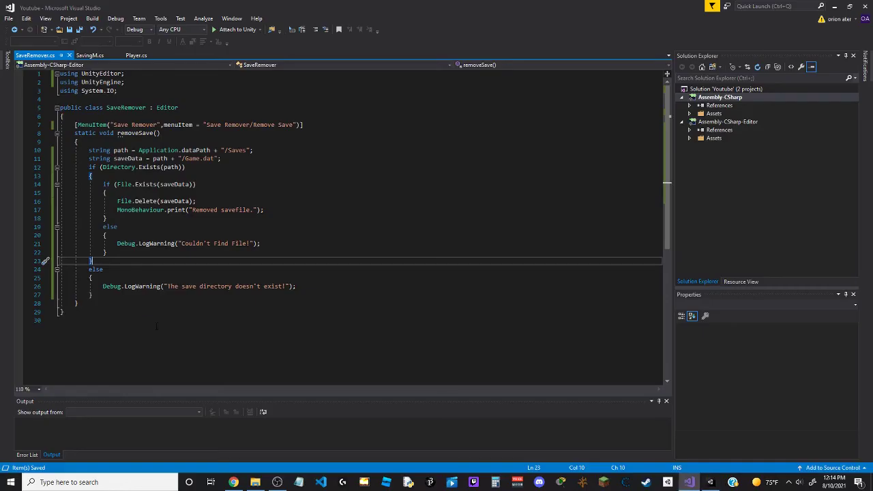
pyautogui.hotkey('ctrl', 'z')
pyautogui.hotkey('ctrl', 'z')
pyautogui.hotkey('ctrl', 'z')
pyautogui.hotkey('ctrl', 'z')
pyautogui.hotkey('ctrl', 'z')
pyautogui.hotkey('ctrl', 'z')
pyautogui.hotkey('ctrl', 'z')
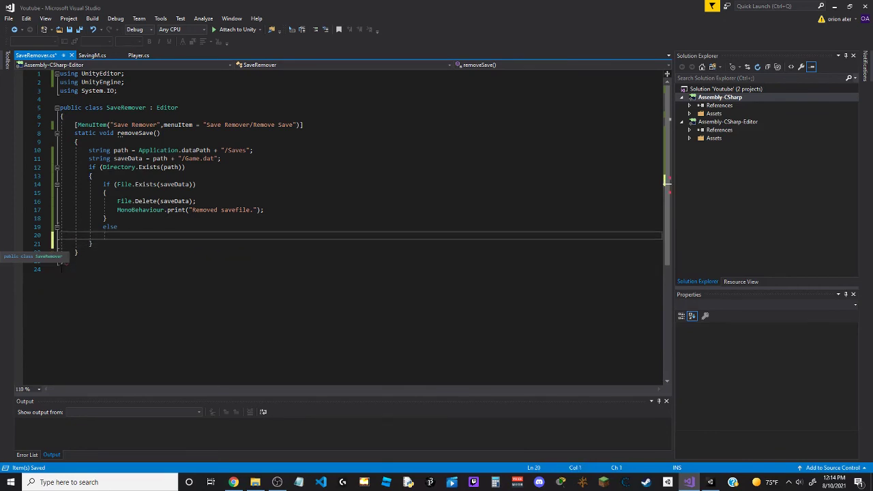
pyautogui.write('MonoBehaviour.print(')
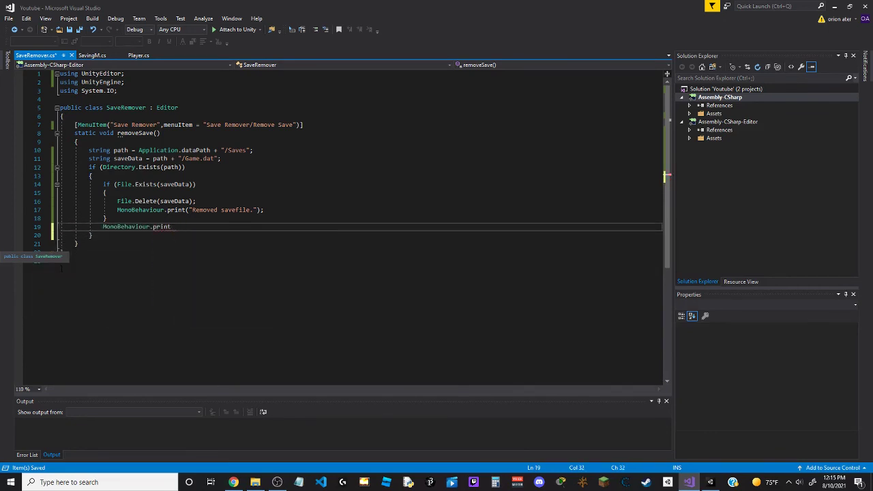
pyautogui.hotkey('ctrl', 'z')
pyautogui.hotkey('ctrl', 'z')
pyautogui.hotkey('ctrl', 'z')
pyautogui.hotkey('alt', 'Tab')
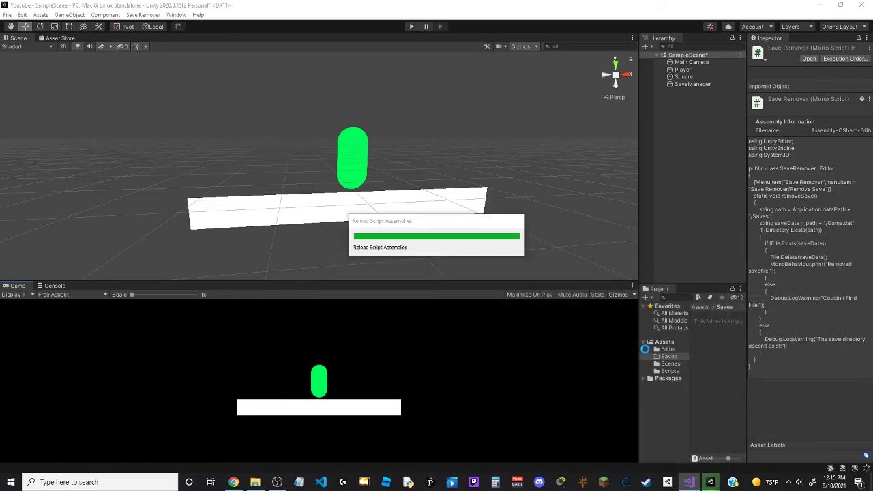
pyautogui.click(412, 27)
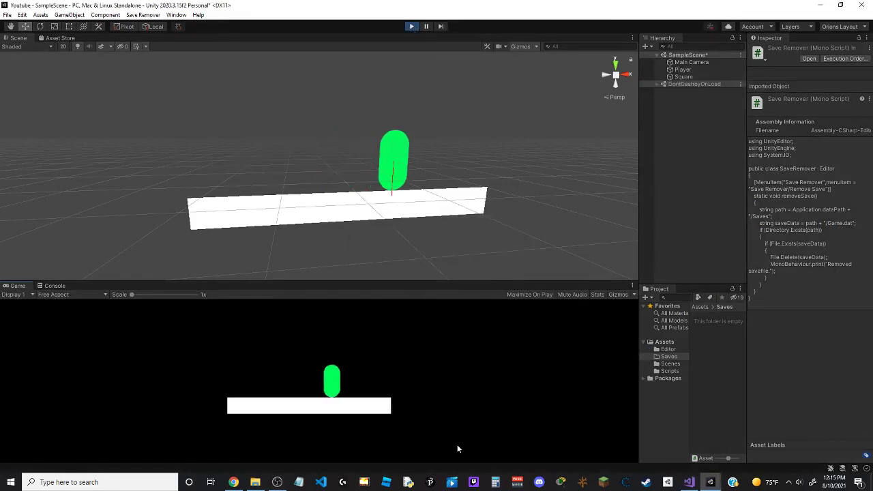
# In Player.cs, print "Game Saved!" on save and "Loaded!" on load, guarded by a null check
pyautogui.hotkey('alt', 'Tab')
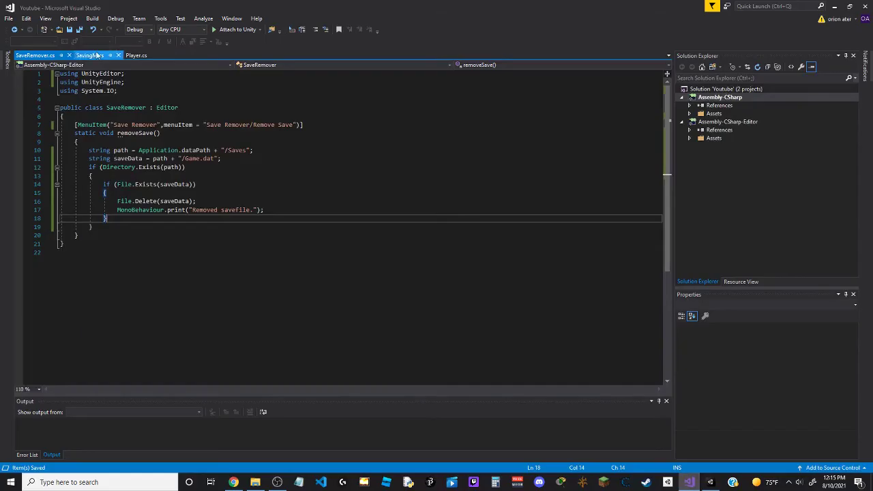
pyautogui.click(137, 54)
pyautogui.write('print(""')
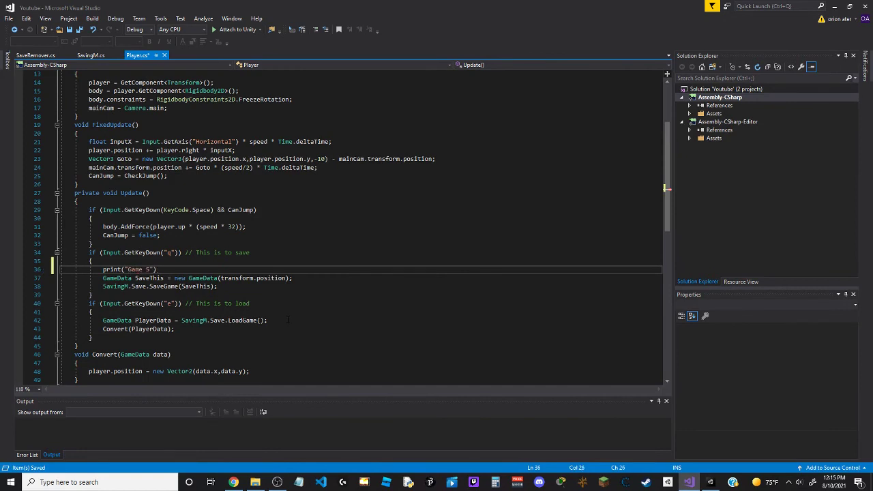
pyautogui.write(');')
pyautogui.click(287, 319)
pyautogui.hotkey('ctrl', 'Return')
pyautogui.write('print("')
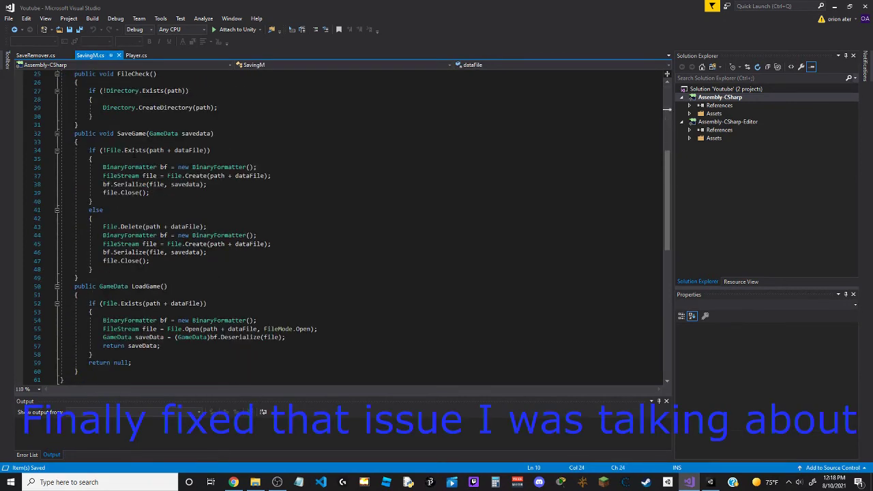
# In SavingM.cs LoadGame, add file.Close() just above return saveData
pyautogui.click(195, 346)
pyautogui.press('Return')
pyautogui.write('file.Close()')
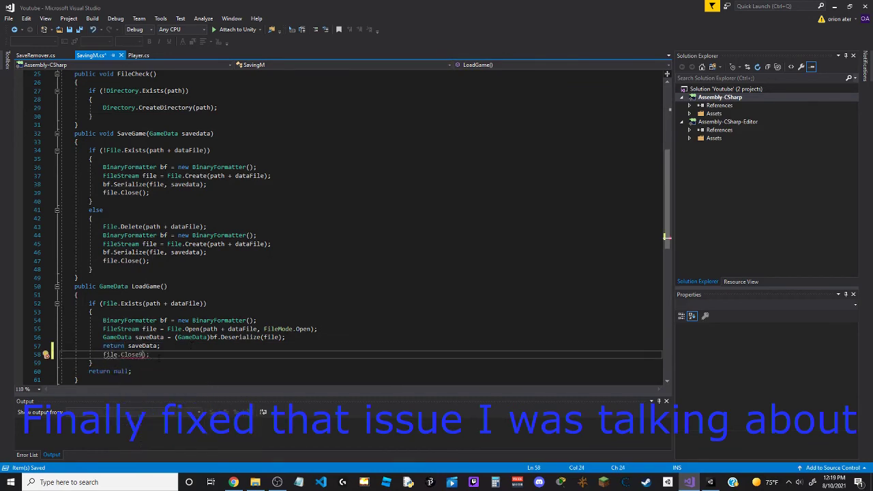
pyautogui.write(';')
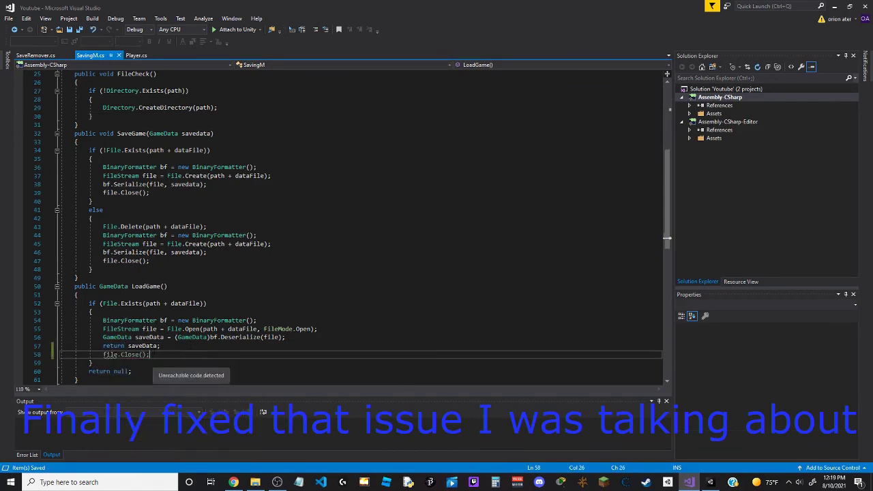
pyautogui.hotkey('alt', 'Up')
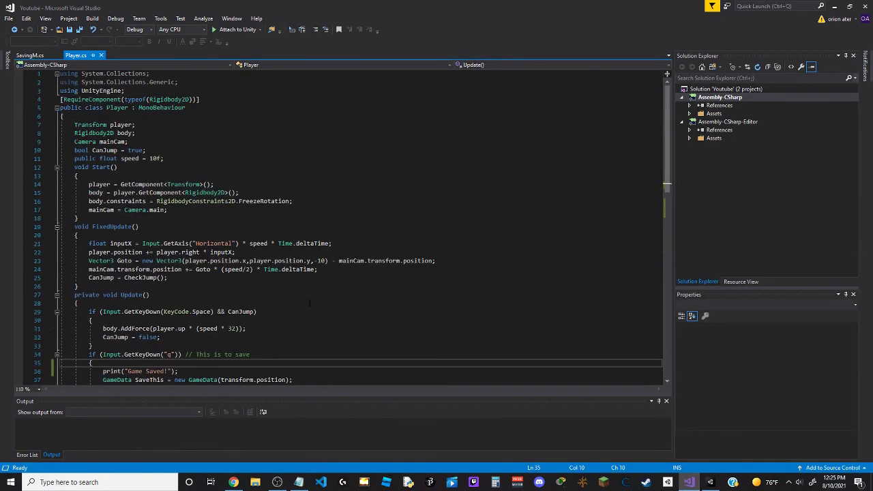
pyautogui.click(193, 270)
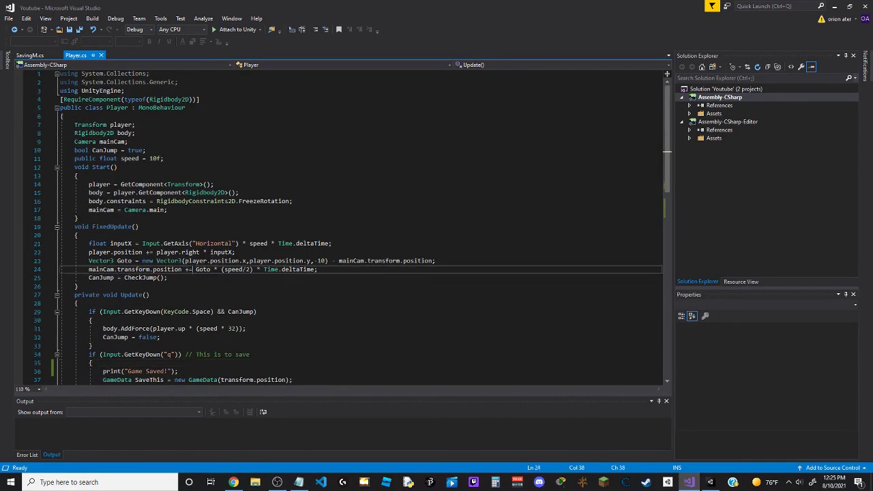
pyautogui.click(198, 280)
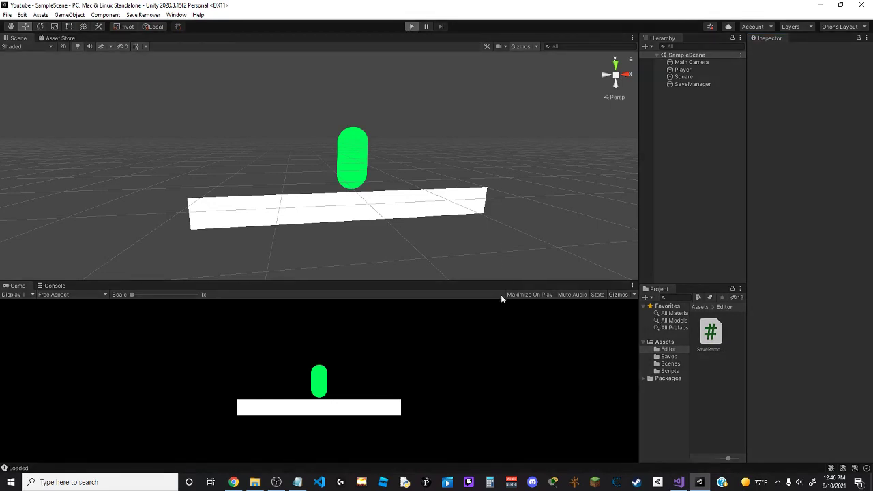
# Move the player capsule left and right with A/D and jump twice with Space onto the platform
pyautogui.press('d')
pyautogui.press('a')
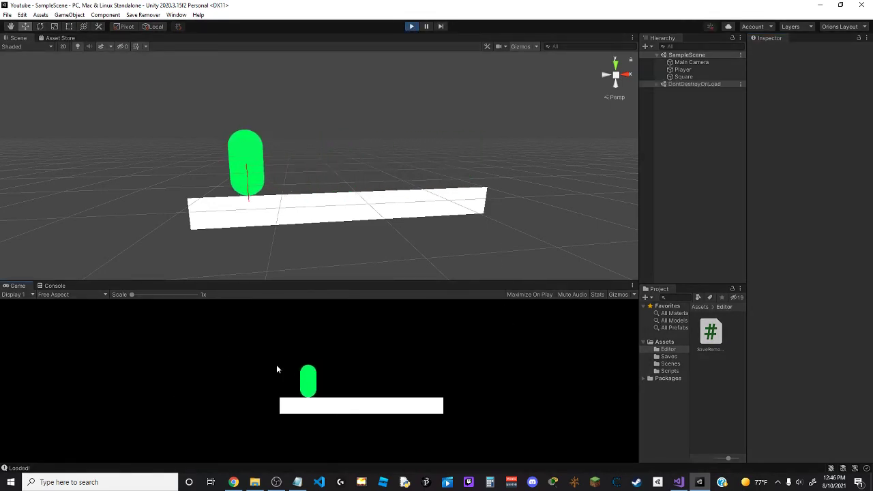
pyautogui.press('d')
pyautogui.press('a')
pyautogui.press('space')
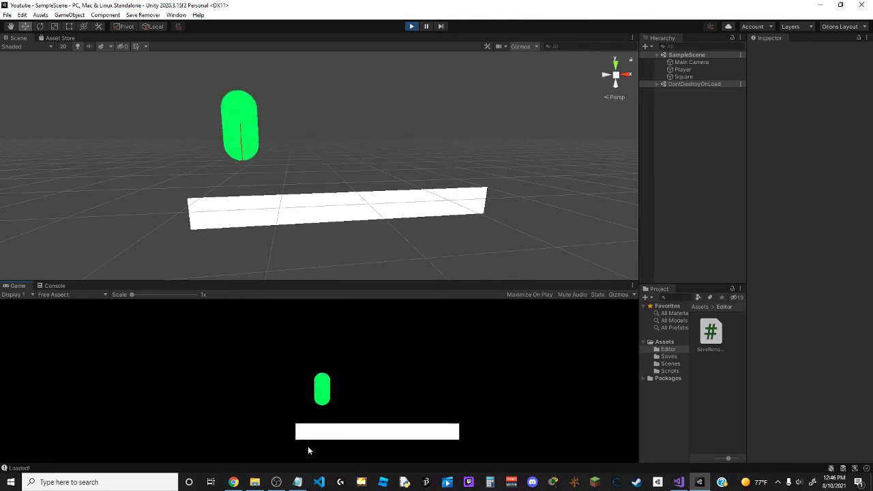
pyautogui.press('d')
pyautogui.press('a')
pyautogui.press('space')
pyautogui.press('d')
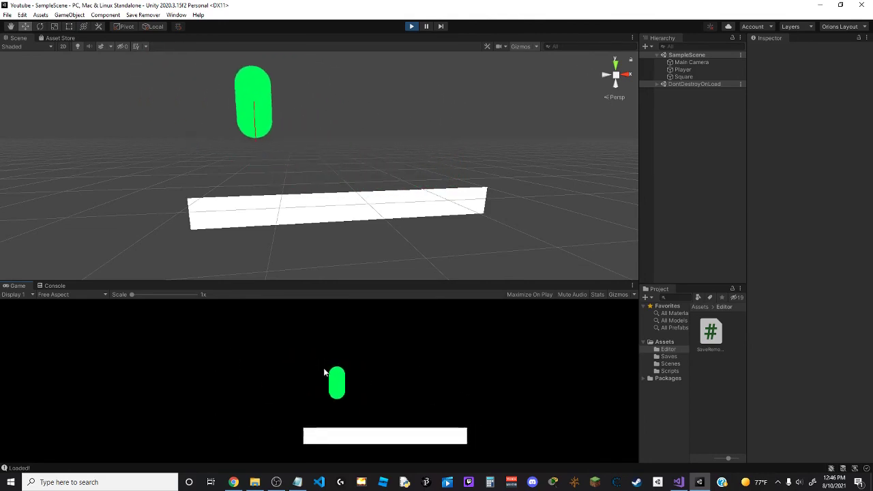